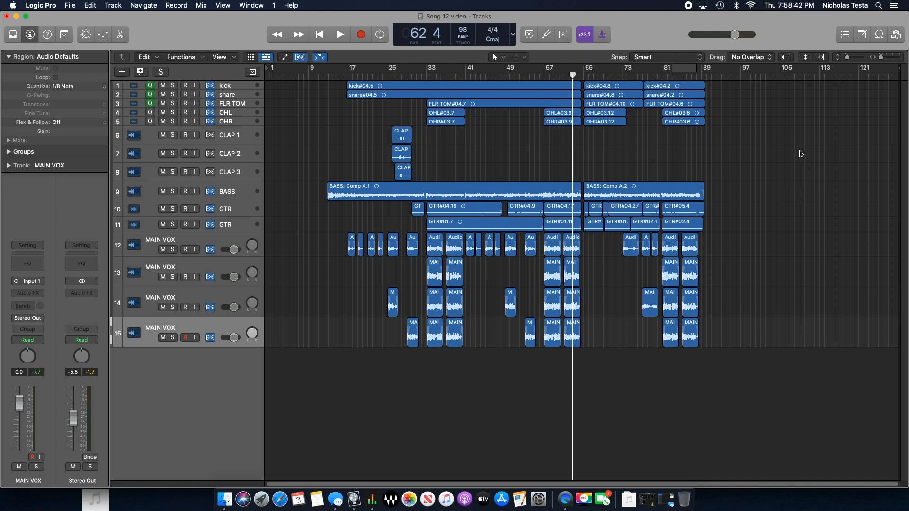
# - Place the playhead at bar 26, where the clap regions begin
pyautogui.moveTo(880, 58); pyautogui.dragTo(882, 59)
pyautogui.hscroll(-2, 841, 155)
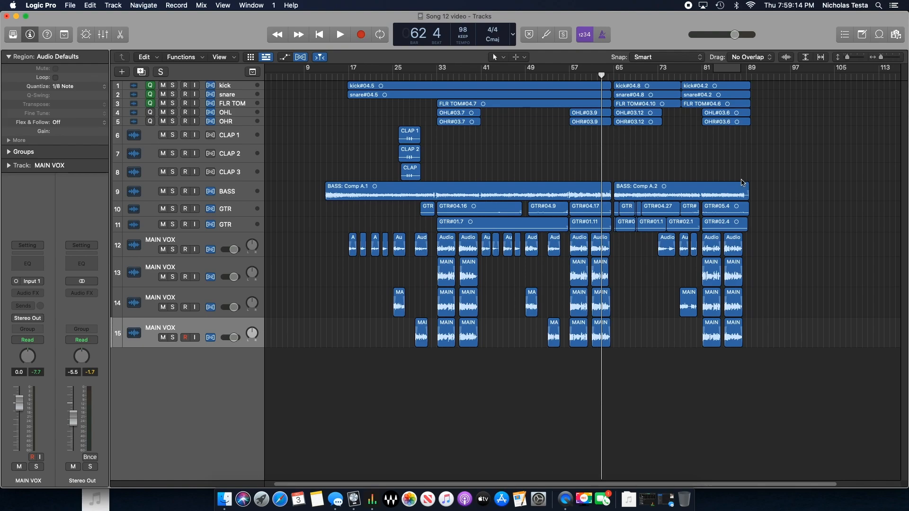
pyautogui.click(398, 77)
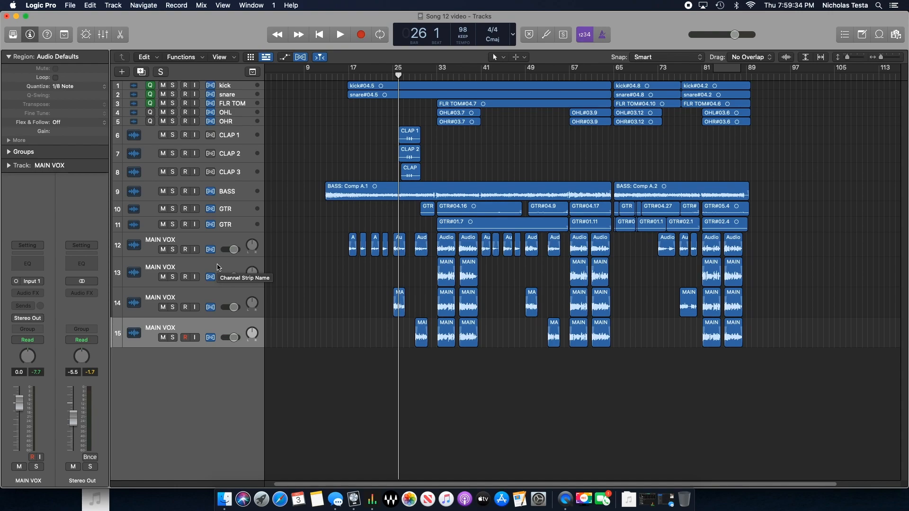
# - Delete all seven aux channel strips, Aux 1 through Aux 7, from the mixer
pyautogui.press('x')
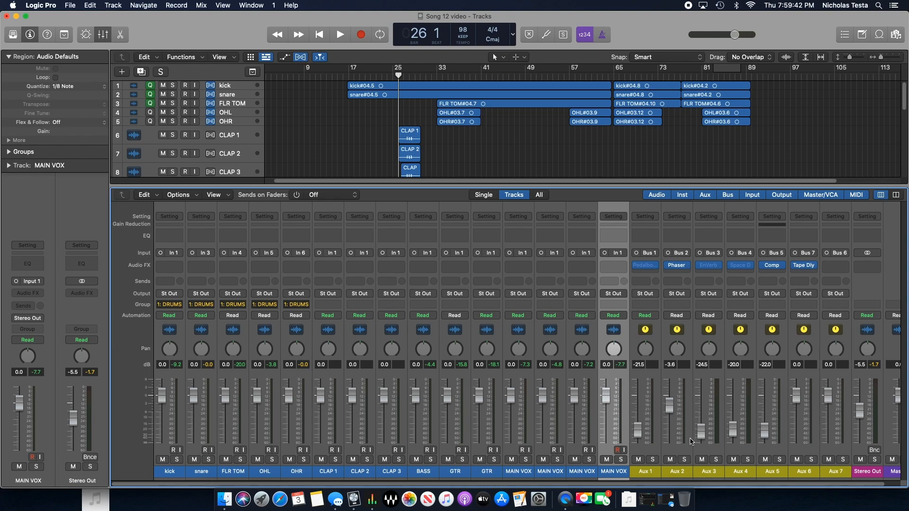
pyautogui.click(653, 472)
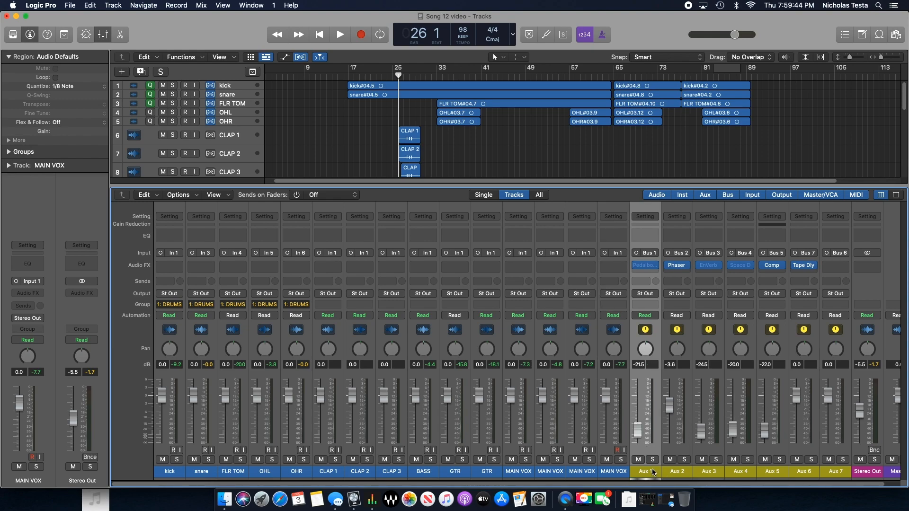
pyautogui.press('Delete')
pyautogui.click(654, 472)
pyautogui.press('Delete')
pyautogui.click(652, 473)
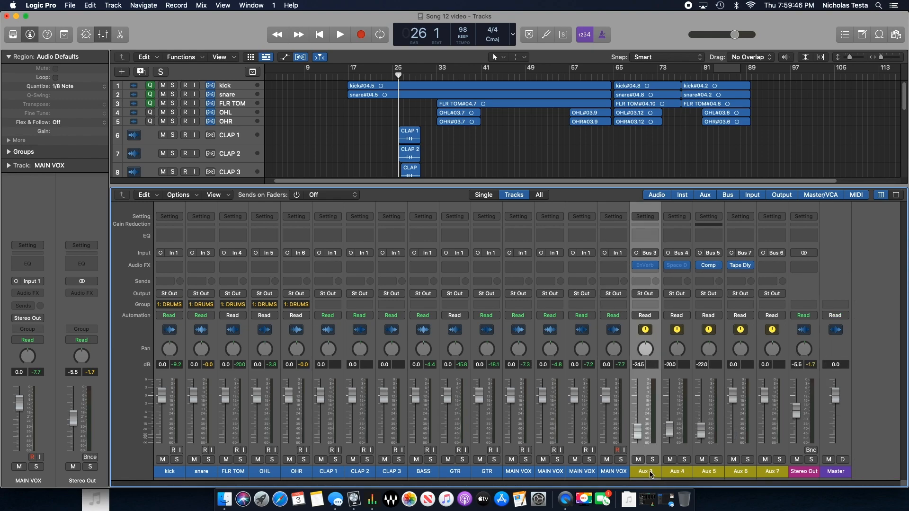
pyautogui.press('Delete')
pyautogui.click(651, 472)
pyautogui.press('Delete')
pyautogui.click(650, 472)
pyautogui.press('Delete')
pyautogui.click(646, 472)
pyautogui.press('Delete')
pyautogui.click(646, 473)
pyautogui.press('Delete')
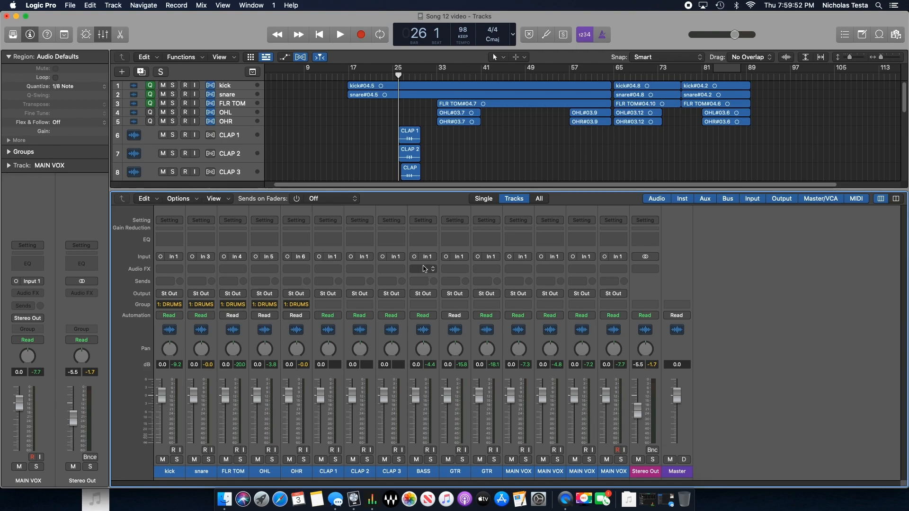
pyautogui.click(102, 34)
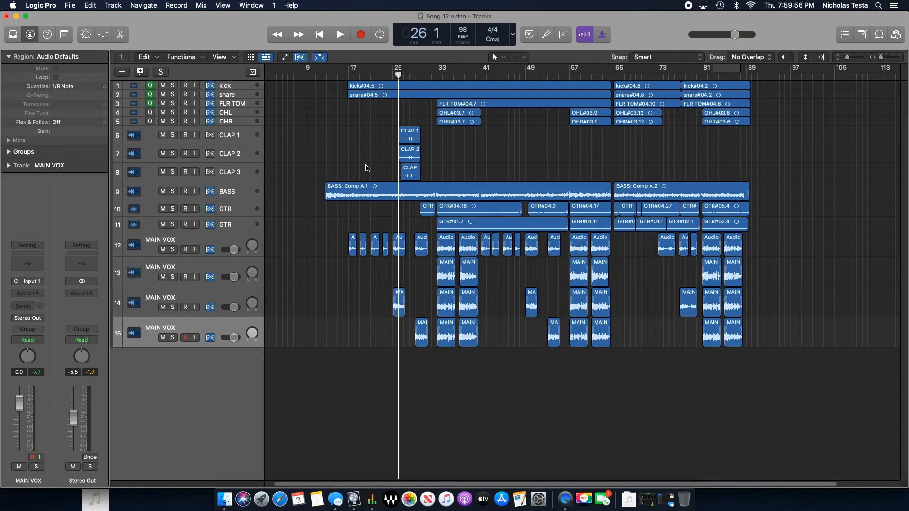
# - Play the unprocessed song briefly from bar 26, and again from about bar 19 until around bar 36
pyautogui.press('space')
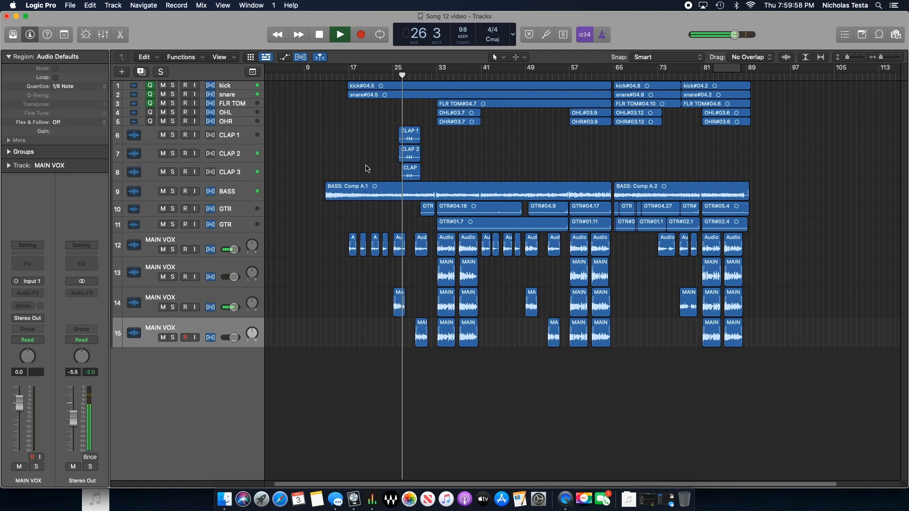
pyautogui.press('space')
pyautogui.click(365, 76)
pyautogui.press('space')
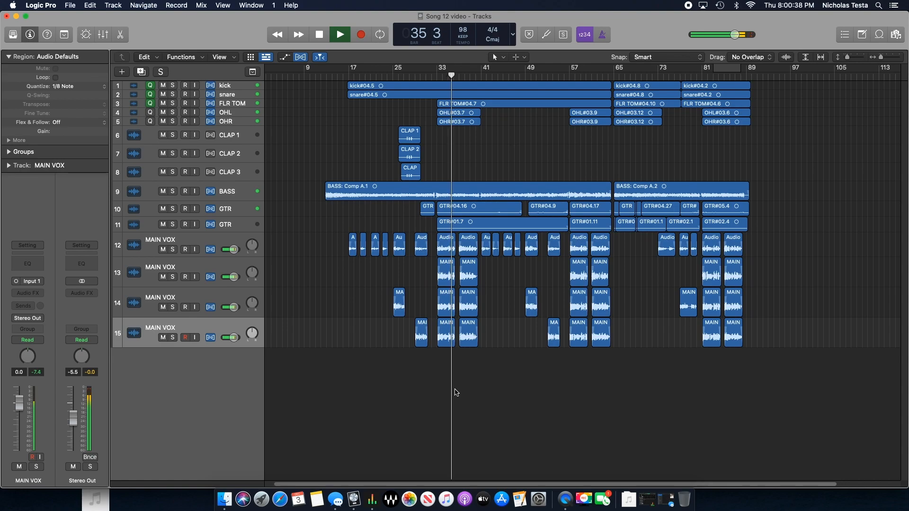
pyautogui.press('space')
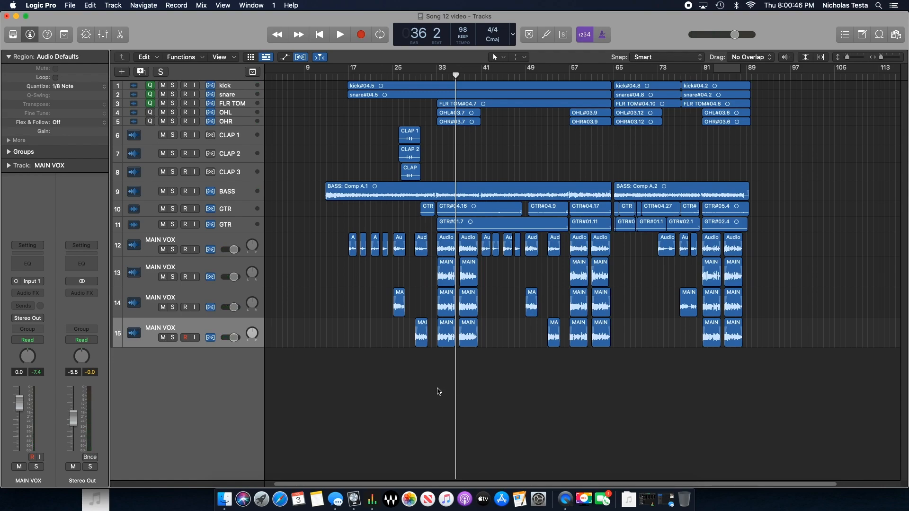
# - Go through the mixer channel strips one by one, from kick, snare, floor tom and overheads through claps, bass and guitars to the vocals
pyautogui.moveTo(847, 57); pyautogui.dragTo(851, 58)
pyautogui.scroll(3, 808, 170)
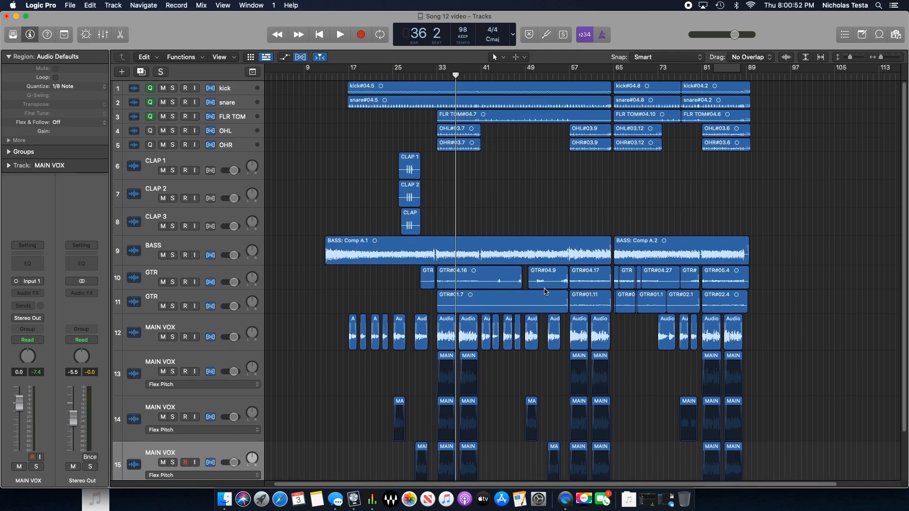
pyautogui.click(102, 34)
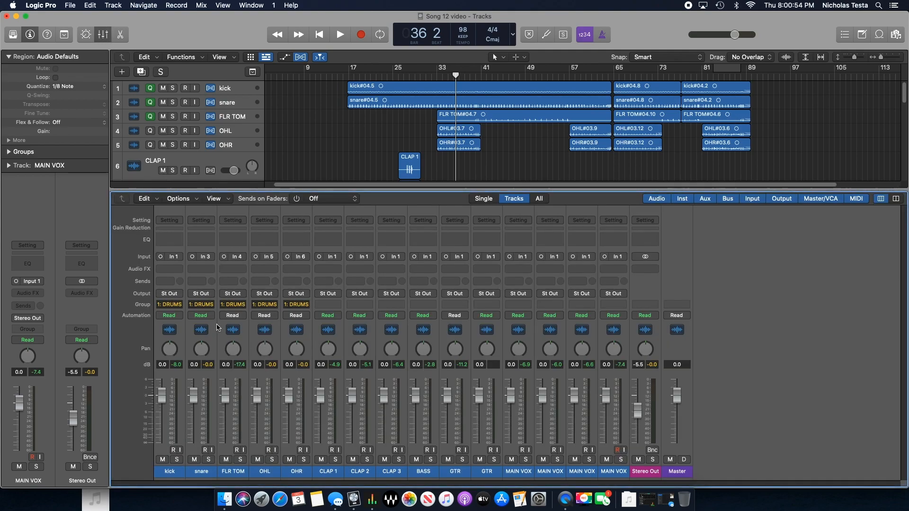
pyautogui.click(169, 473)
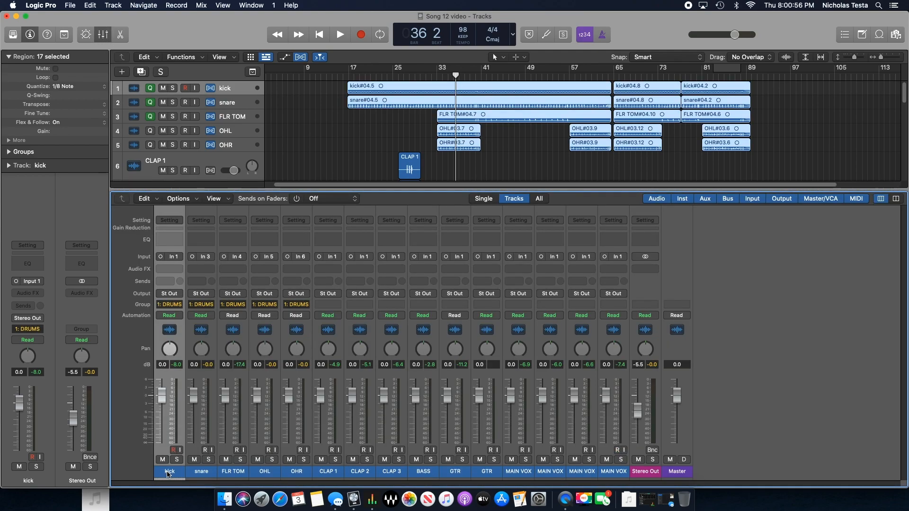
pyautogui.click(203, 475)
pyautogui.click(239, 476)
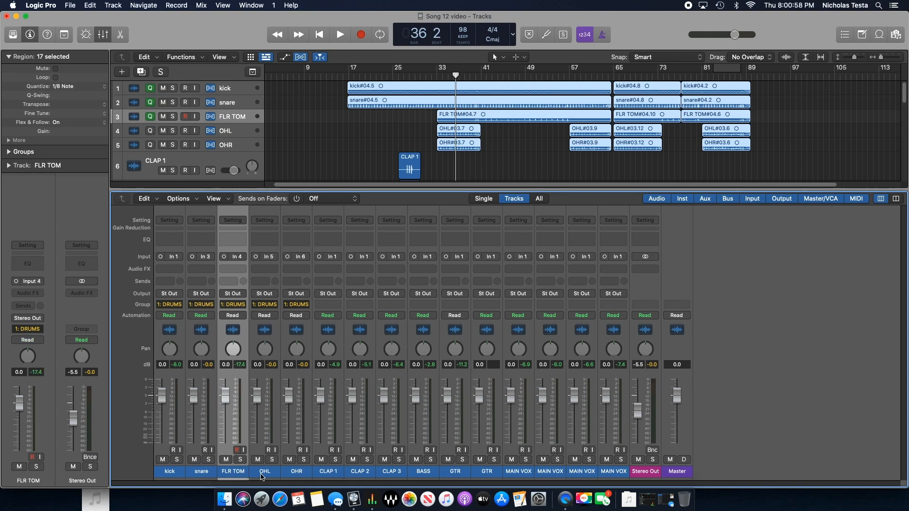
pyautogui.click(265, 476)
pyautogui.click(291, 476)
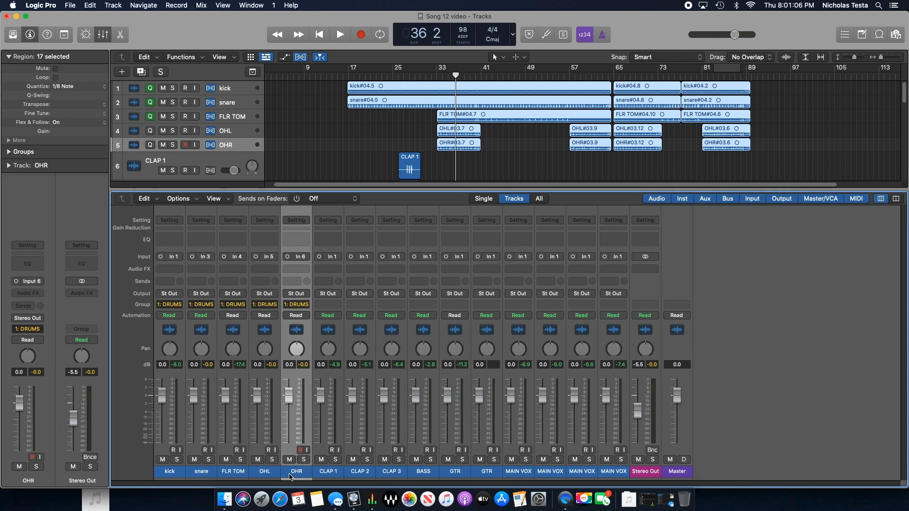
pyautogui.click(327, 473)
pyautogui.click(359, 472)
pyautogui.click(398, 472)
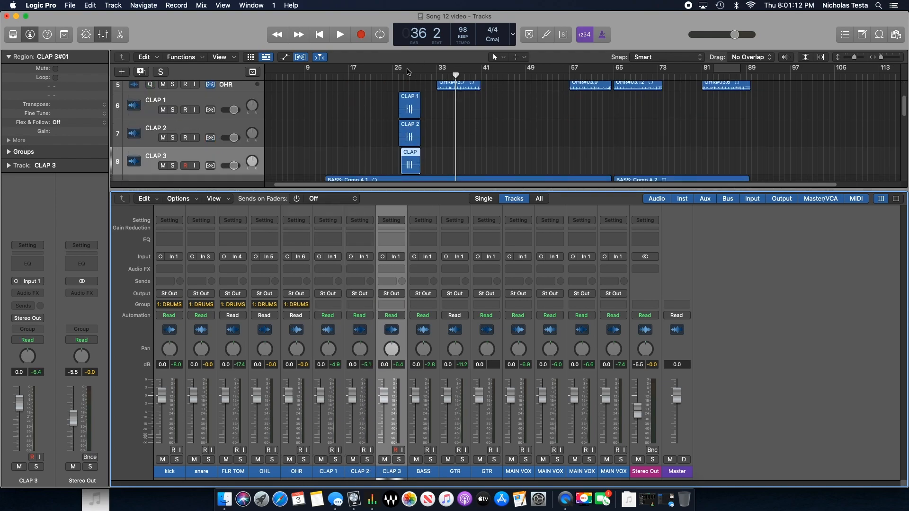
pyautogui.click(425, 472)
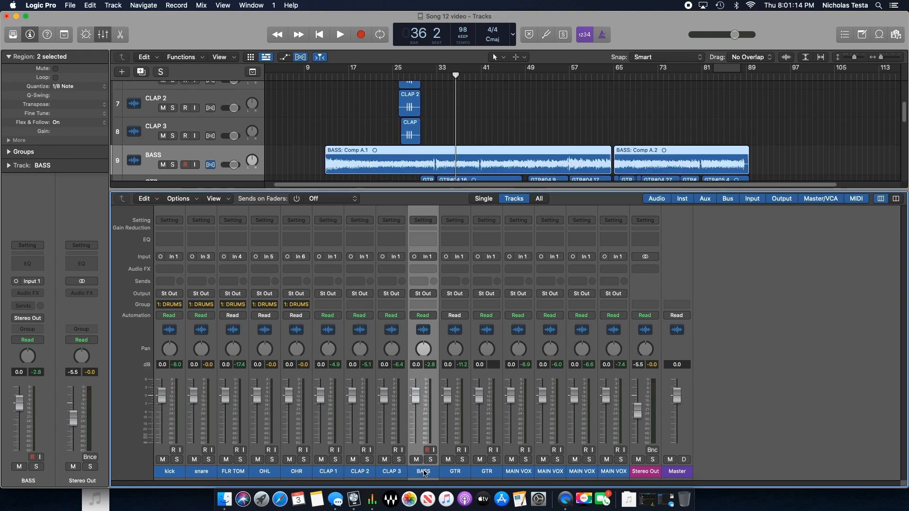
pyautogui.click(456, 473)
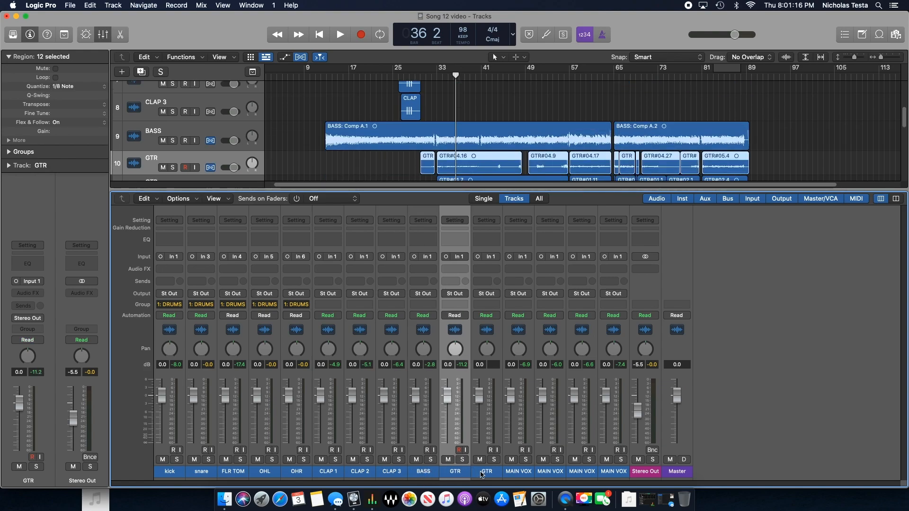
pyautogui.click(487, 474)
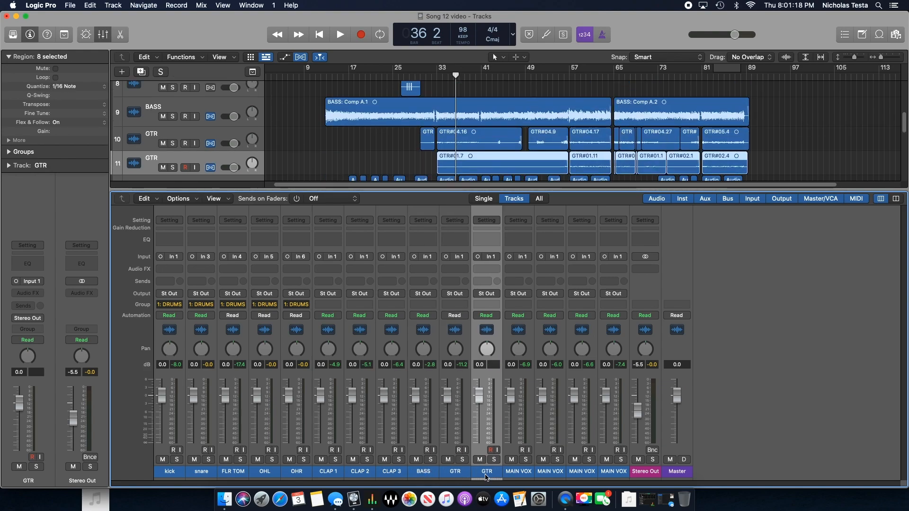
pyautogui.click(525, 475)
pyautogui.click(552, 475)
pyautogui.click(582, 475)
pyautogui.click(611, 476)
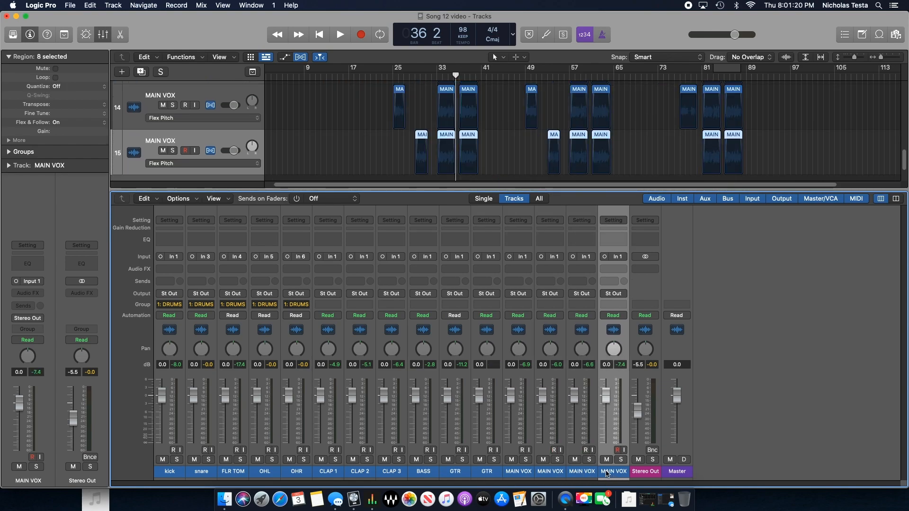
# - Reduce the individual track heights of the four MAIN VOX tracks in the tracks area
pyautogui.click(103, 34)
pyautogui.click(335, 352)
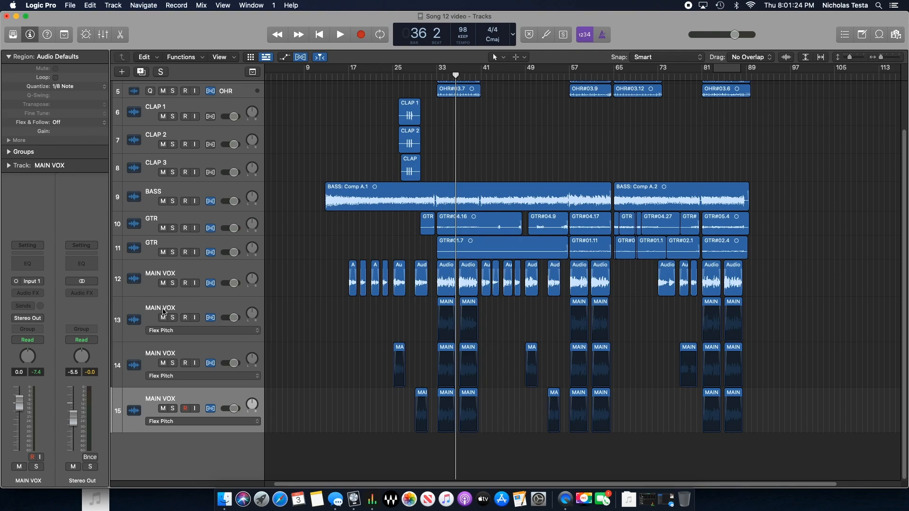
pyautogui.moveTo(122, 298); pyautogui.dragTo(121, 294)
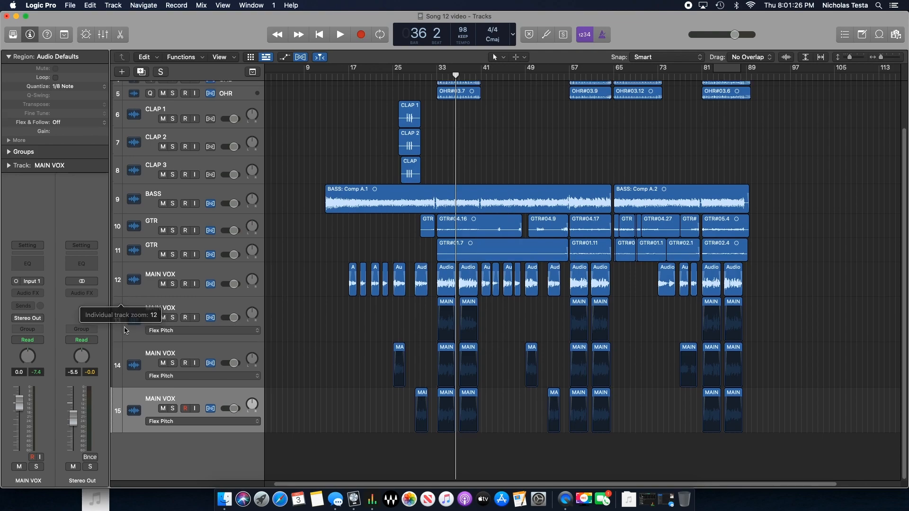
pyautogui.moveTo(119, 342); pyautogui.dragTo(124, 365)
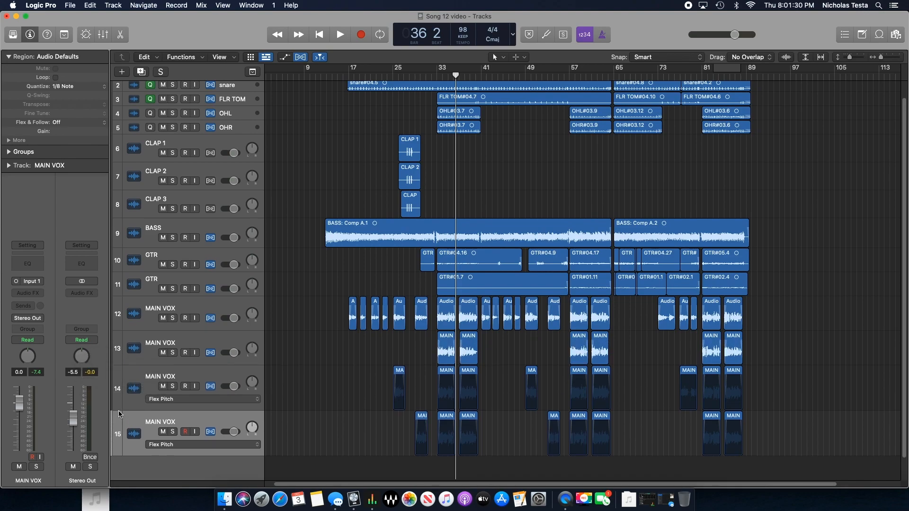
pyautogui.moveTo(118, 412); pyautogui.dragTo(118, 405)
pyautogui.moveTo(120, 449); pyautogui.dragTo(120, 442)
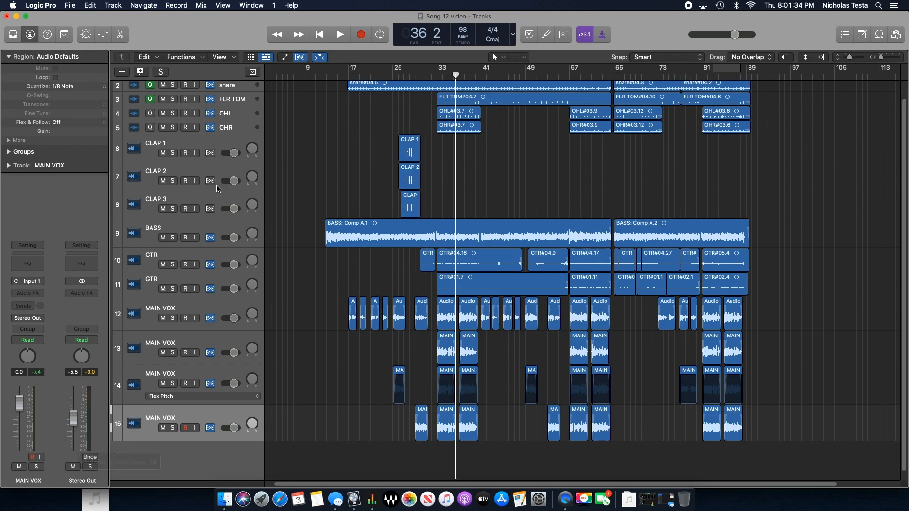
# - Set a cycle range from about bar 27 to bar 45 and start looped playback with the kick channel soloed in the mixer
pyautogui.click(101, 34)
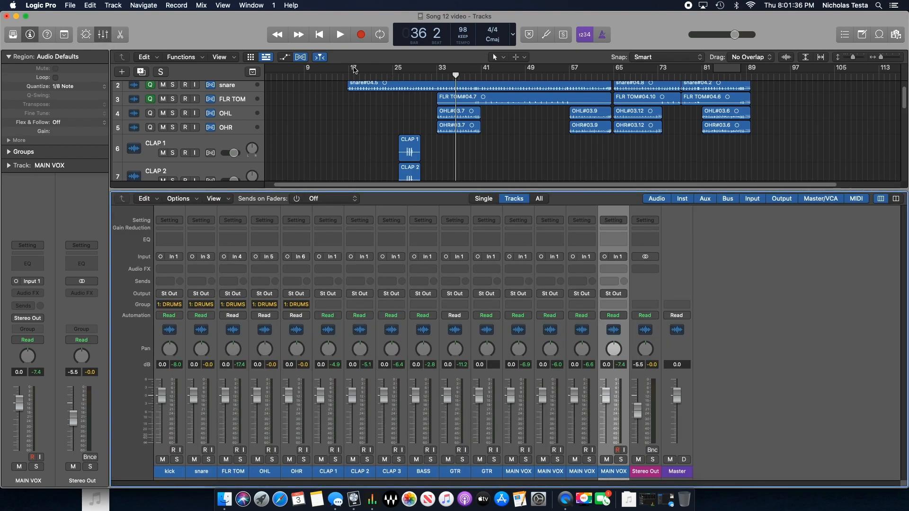
pyautogui.moveTo(409, 70); pyautogui.dragTo(508, 72)
pyautogui.scroll(-5, 519, 121)
pyautogui.scroll(8, 519, 121)
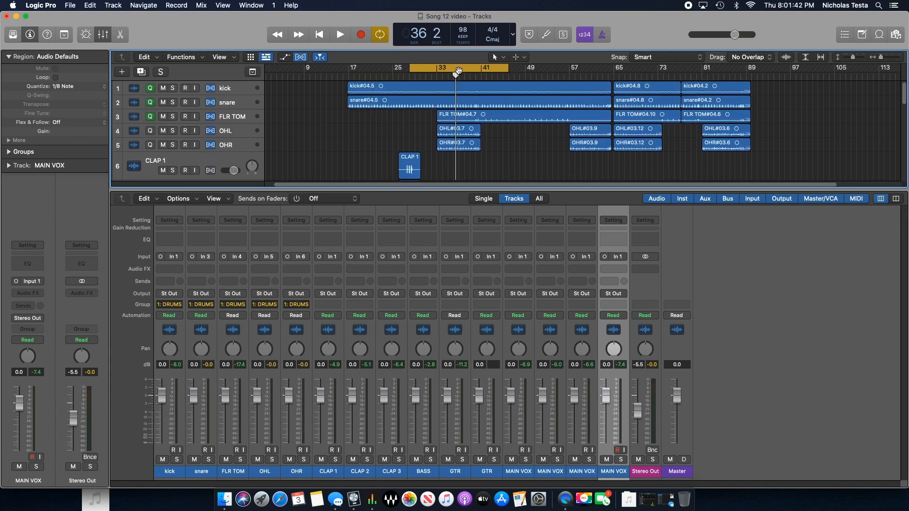
pyautogui.press('space')
pyautogui.click(176, 459)
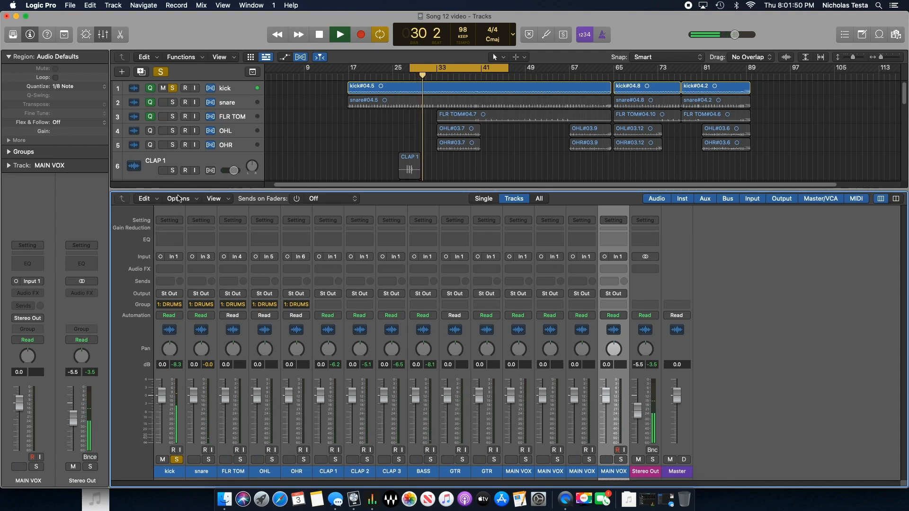
# - Add a Channel EQ to the kick and cut 131 Hz by 5.4 dB with a Q of 2.80
pyautogui.click(176, 239)
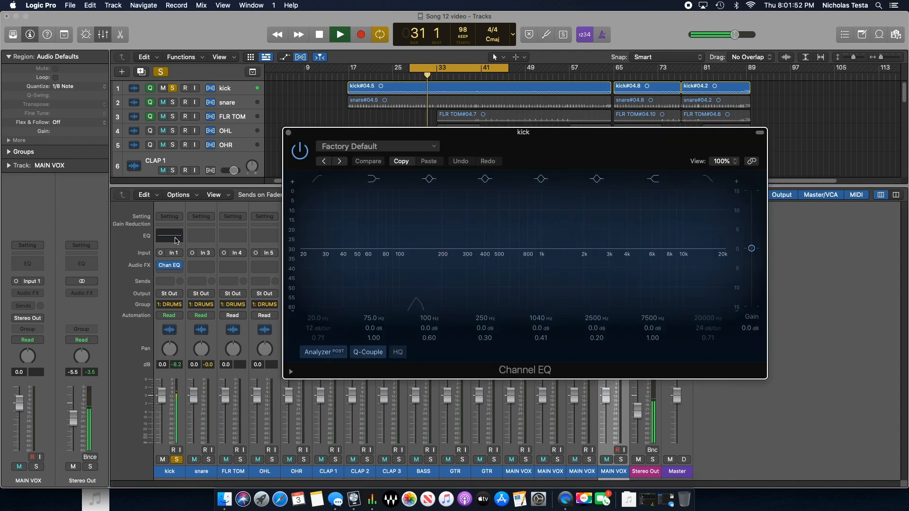
pyautogui.moveTo(400, 248); pyautogui.dragTo(400, 237)
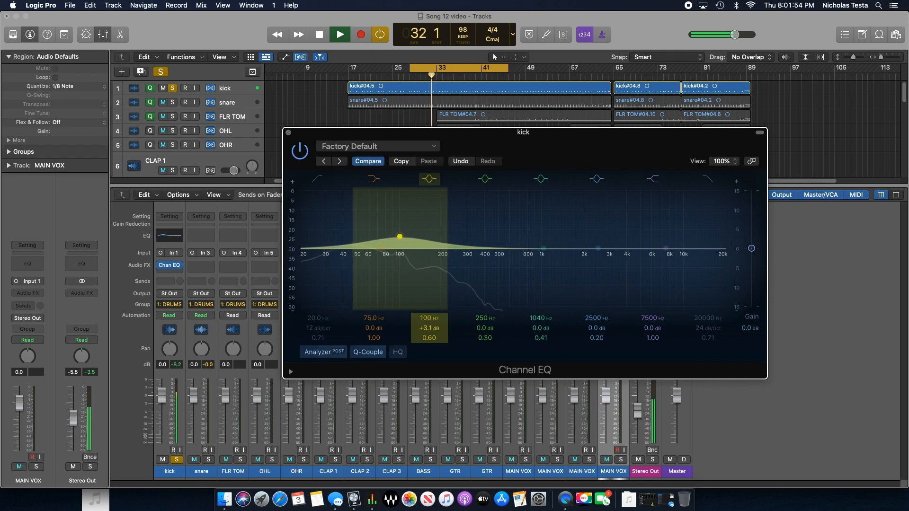
pyautogui.moveTo(426, 325); pyautogui.dragTo(426, 313)
pyautogui.moveTo(429, 318); pyautogui.dragTo(429, 347)
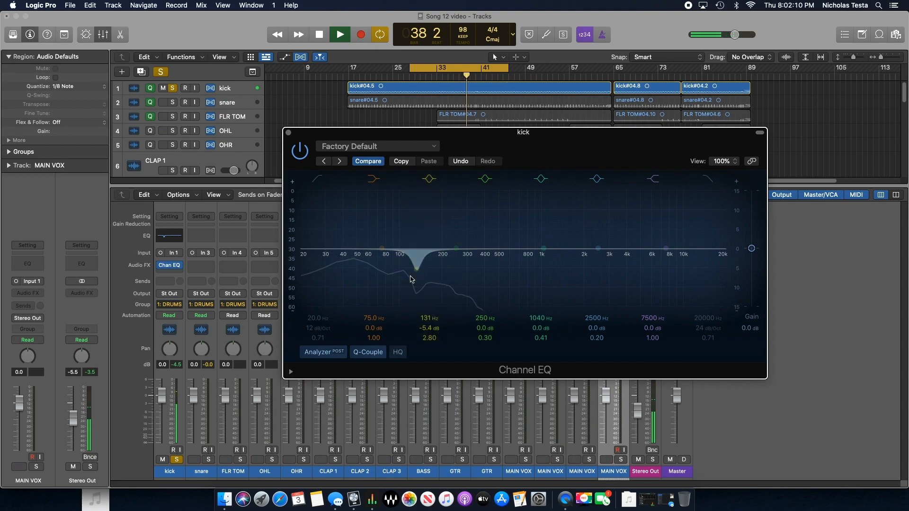
pyautogui.click(288, 133)
# - Insert a Compressor after the EQ on the kick channel and turn its auto gain off
pyautogui.click(169, 275)
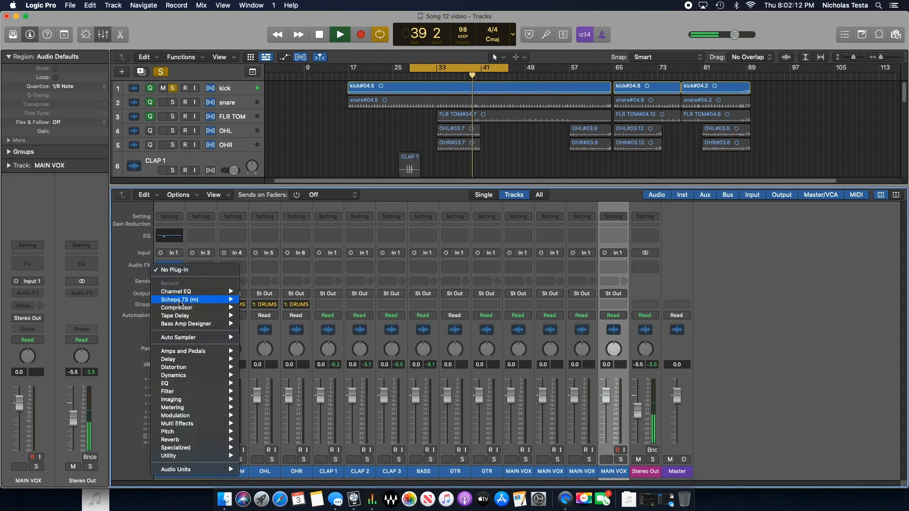
pyautogui.moveTo(189, 308)
pyautogui.click(256, 309)
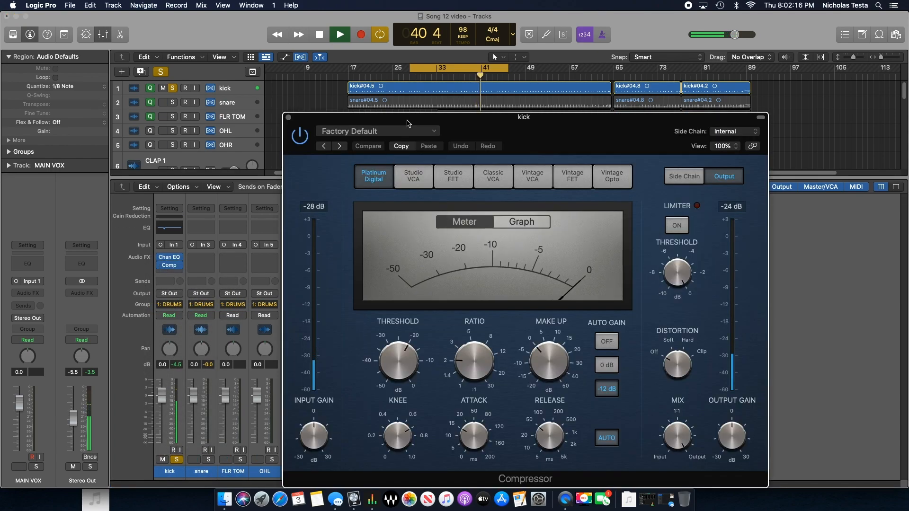
pyautogui.moveTo(409, 119); pyautogui.dragTo(347, 87)
pyautogui.click(544, 311)
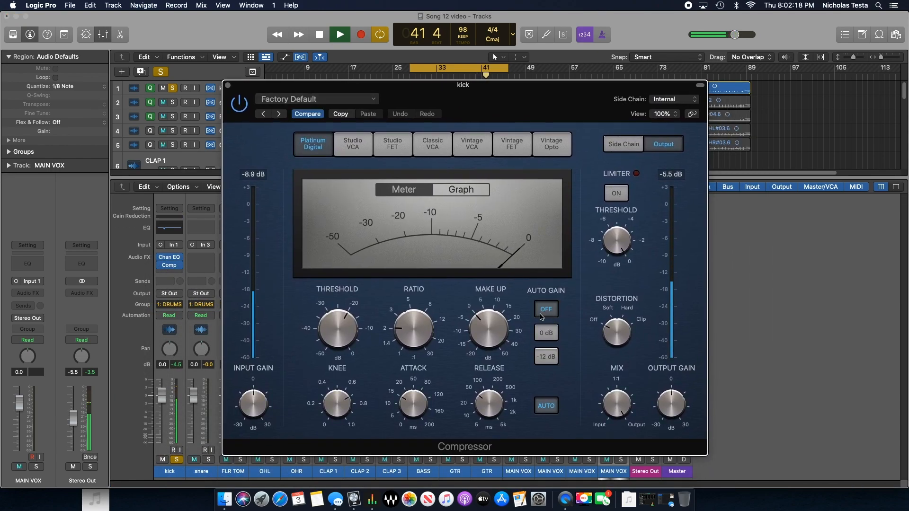
# - Set the kick compressor's threshold to -24.5 dB and ratio to about 3:1, and turn its auto release off
pyautogui.moveTo(340, 336); pyautogui.dragTo(337, 372)
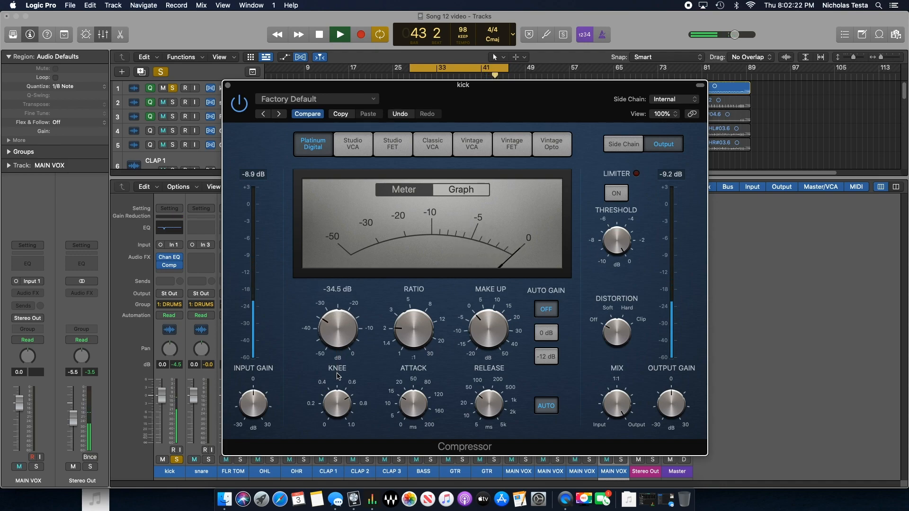
pyautogui.moveTo(416, 335); pyautogui.dragTo(417, 328)
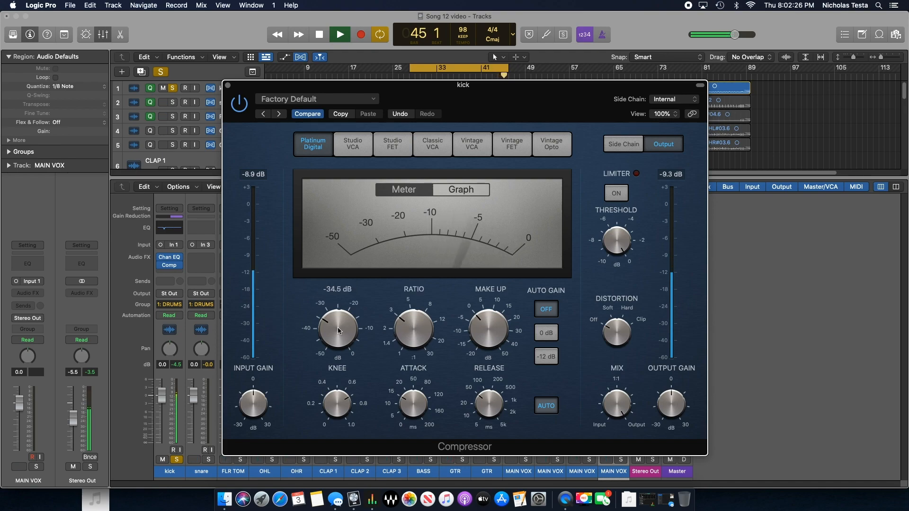
pyautogui.moveTo(338, 329); pyautogui.dragTo(335, 320)
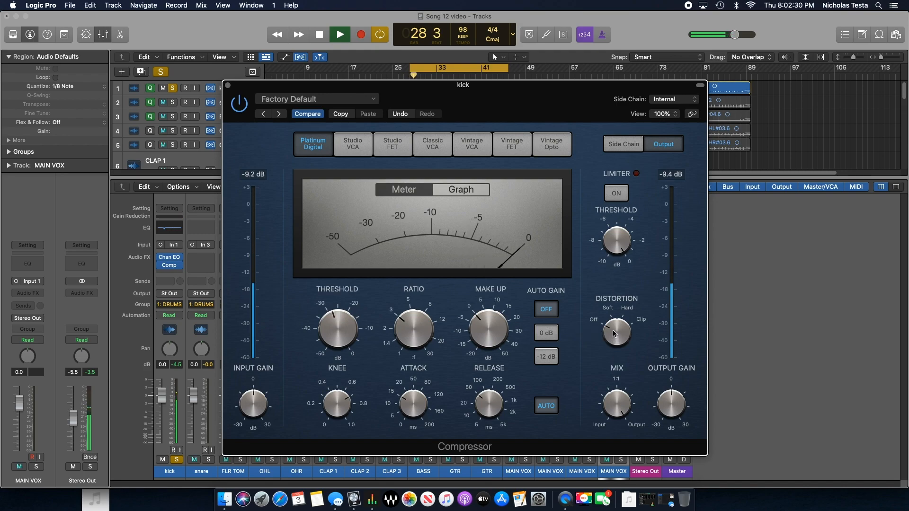
pyautogui.click(546, 407)
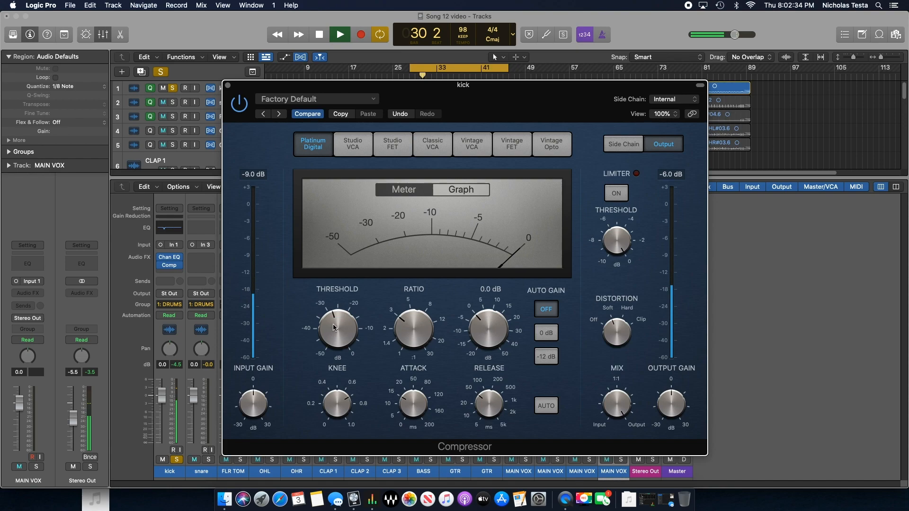
pyautogui.moveTo(330, 334); pyautogui.dragTo(334, 319)
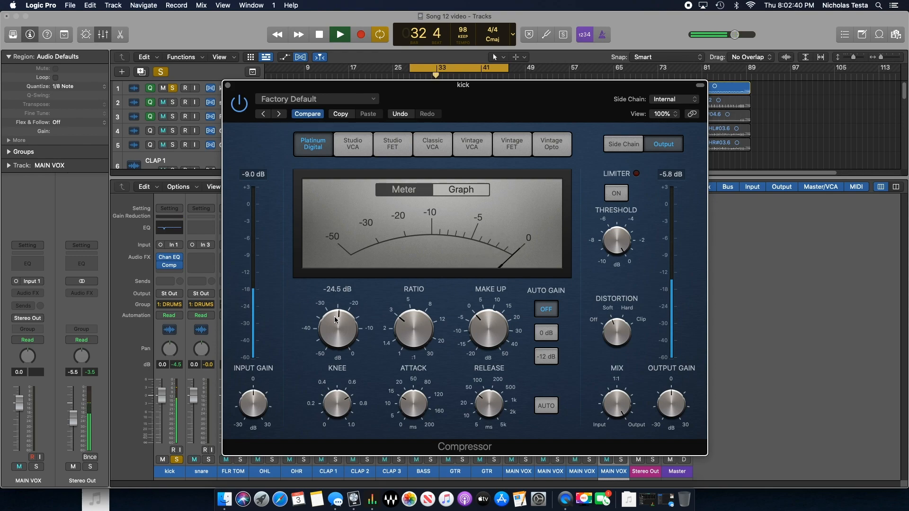
# - Try the Studio VCA model, switch the kick compressor to Studio FET and set its threshold to -19.5 dB
pyautogui.click(356, 146)
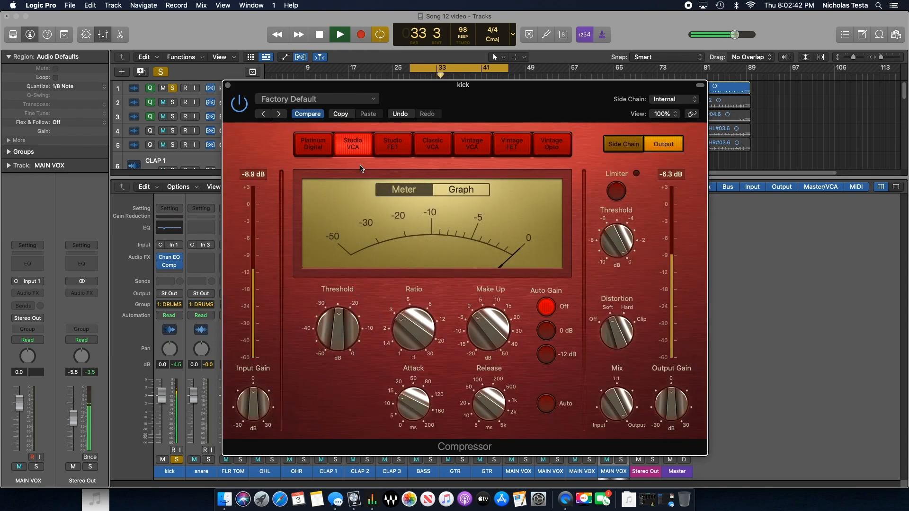
pyautogui.moveTo(344, 336)
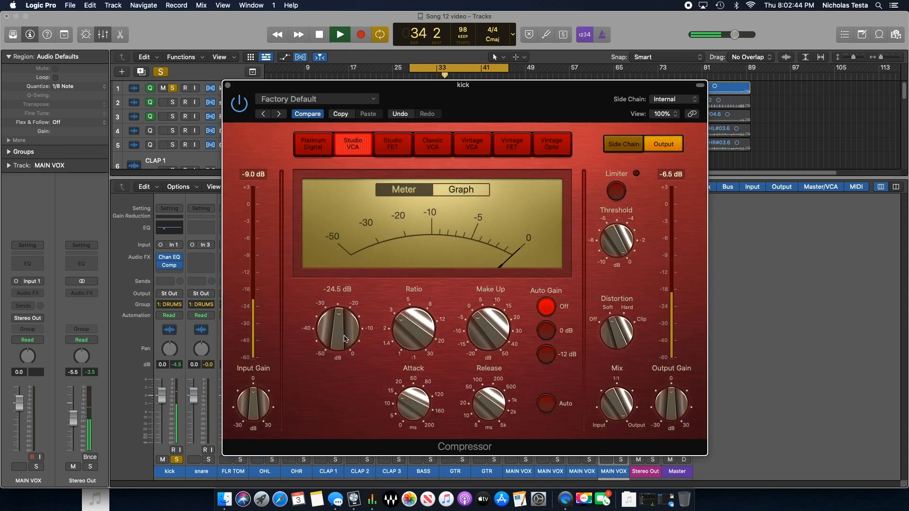
pyautogui.click(393, 143)
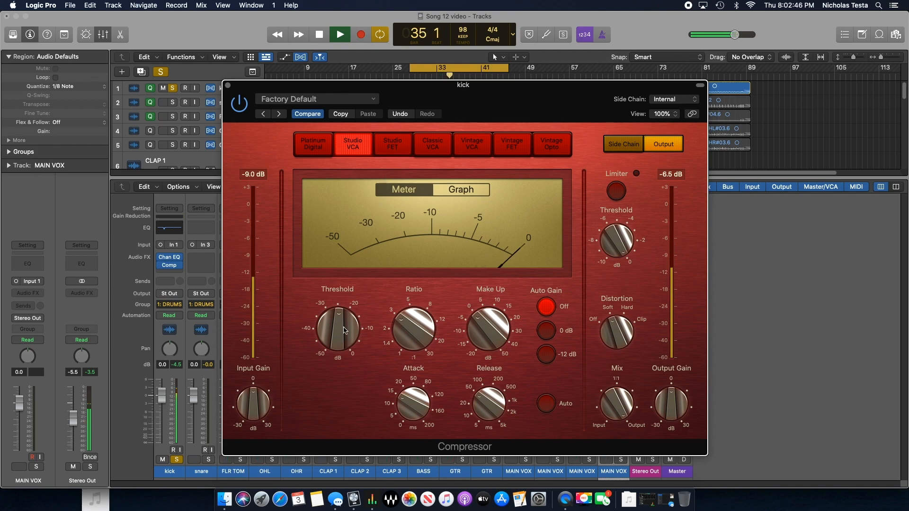
pyautogui.moveTo(338, 322); pyautogui.dragTo(344, 310)
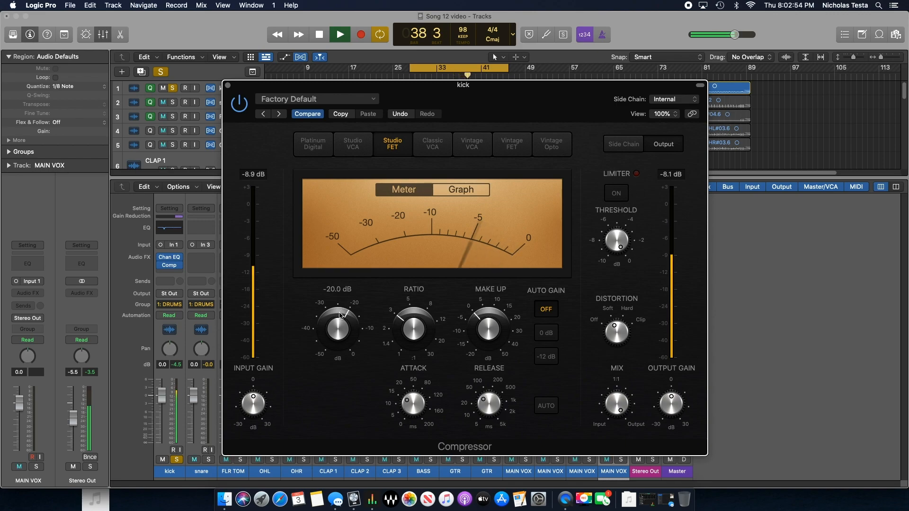
pyautogui.moveTo(337, 320); pyautogui.dragTo(338, 320)
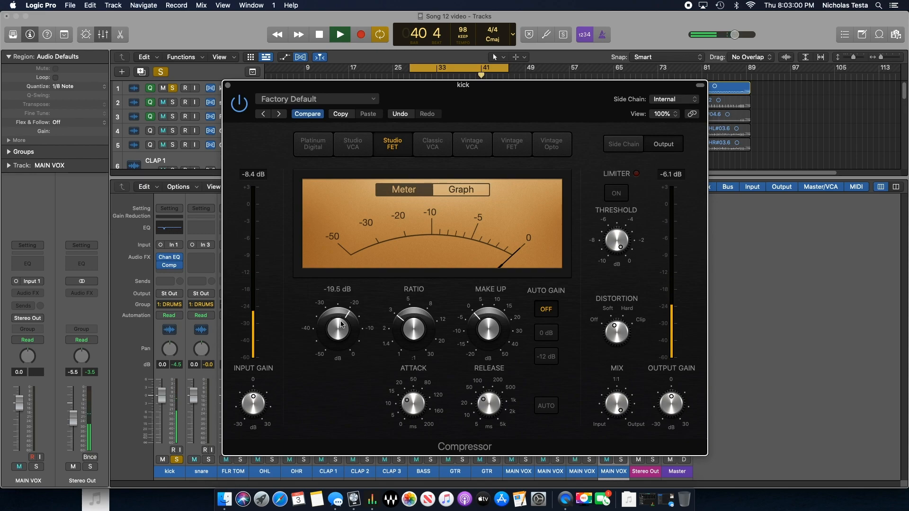
# - Lengthen the compressor's attack and release, set the threshold to -20.5 dB and the make-up gain to 4.0 dB
pyautogui.moveTo(418, 413); pyautogui.dragTo(416, 399)
pyautogui.moveTo(483, 403); pyautogui.dragTo(486, 393)
pyautogui.moveTo(412, 403); pyautogui.dragTo(411, 400)
pyautogui.moveTo(348, 333)
pyautogui.moveTo(342, 332); pyautogui.dragTo(343, 335)
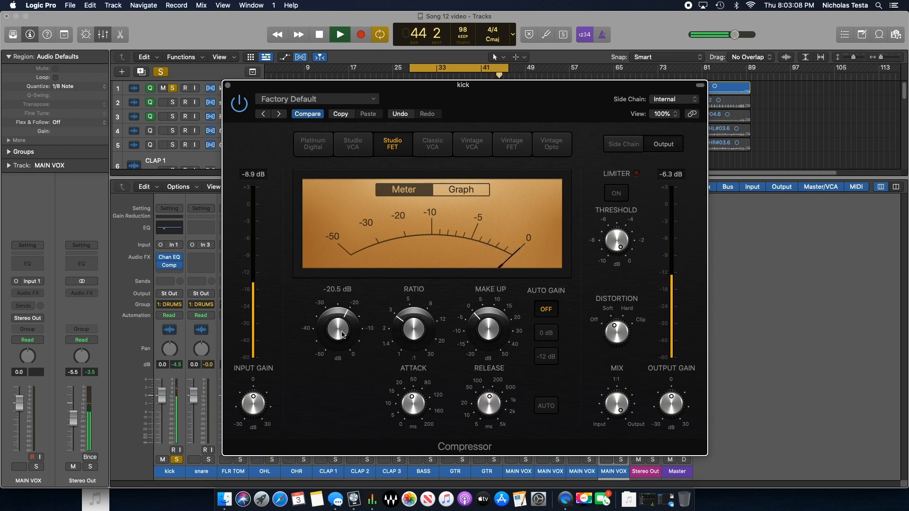
pyautogui.moveTo(494, 327); pyautogui.dragTo(493, 317)
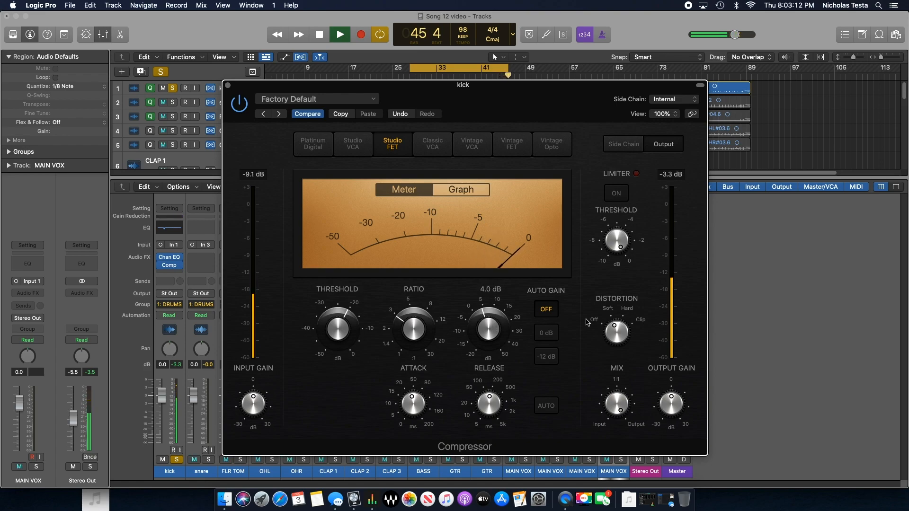
pyautogui.click(228, 86)
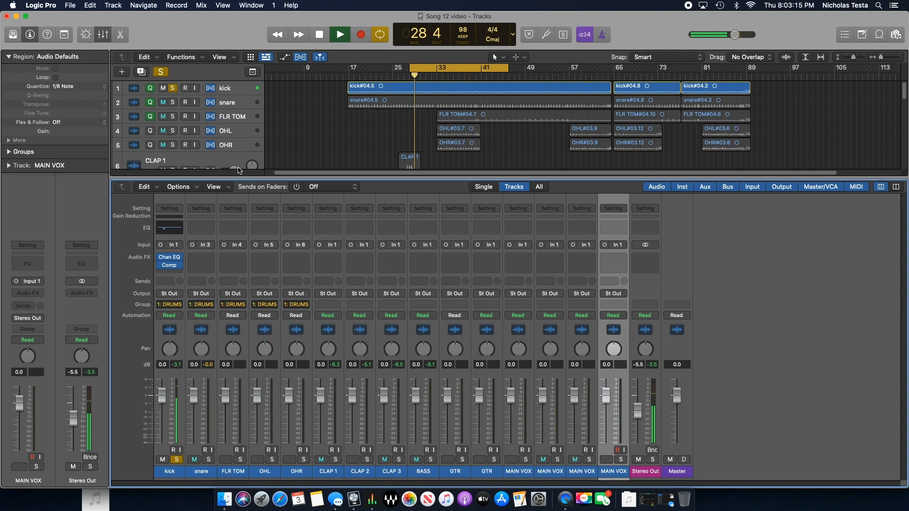
# - Insert a mono Scheps 73 after the compressor on the kick channel and adjust its preamp gain
pyautogui.click(169, 274)
pyautogui.moveTo(202, 309)
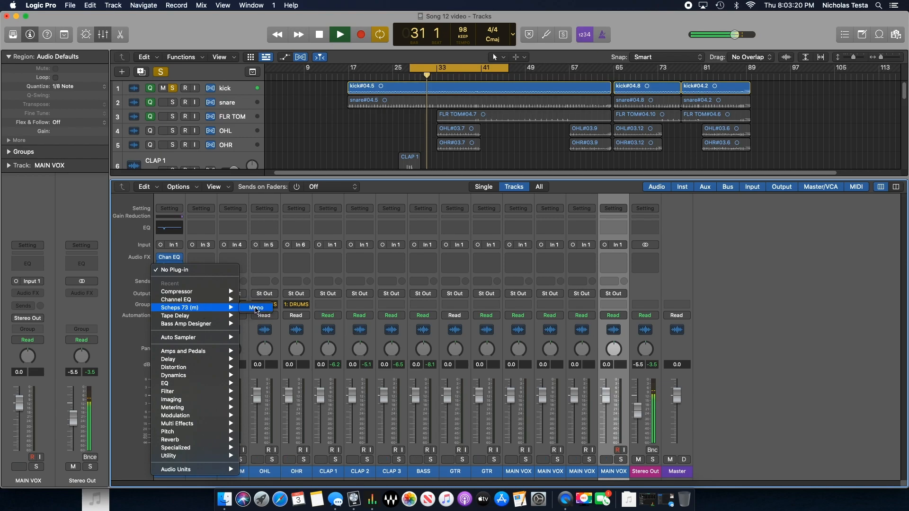
pyautogui.click(260, 308)
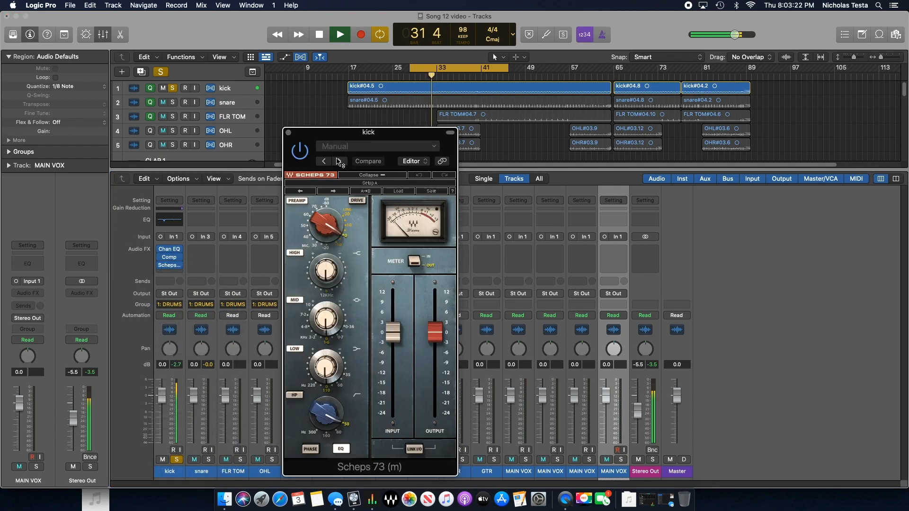
pyautogui.moveTo(330, 193)
pyautogui.mouseDown()
pyautogui.moveTo(330, 201)
pyautogui.moveTo(330, 190)
pyautogui.mouseUp()
# - Shape the kick's tone in Scheps 73 with a low-band boost, a high-band adjustment and a mid-band cut
pyautogui.moveTo(329, 344); pyautogui.dragTo(330, 333)
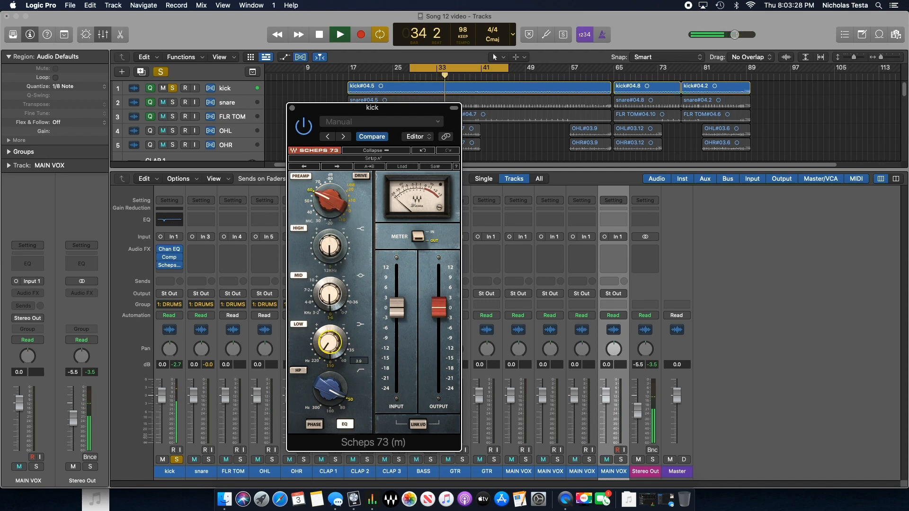
pyautogui.moveTo(330, 332); pyautogui.dragTo(330, 344)
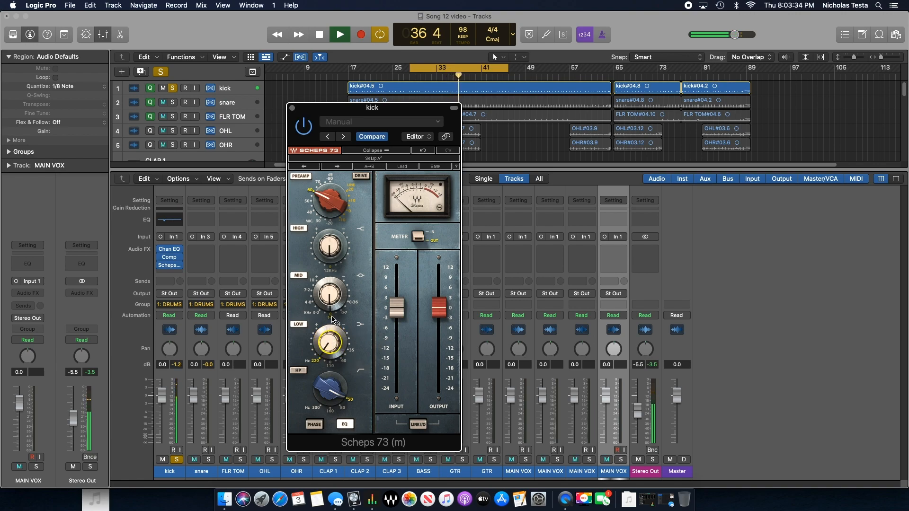
pyautogui.moveTo(330, 250); pyautogui.dragTo(331, 255)
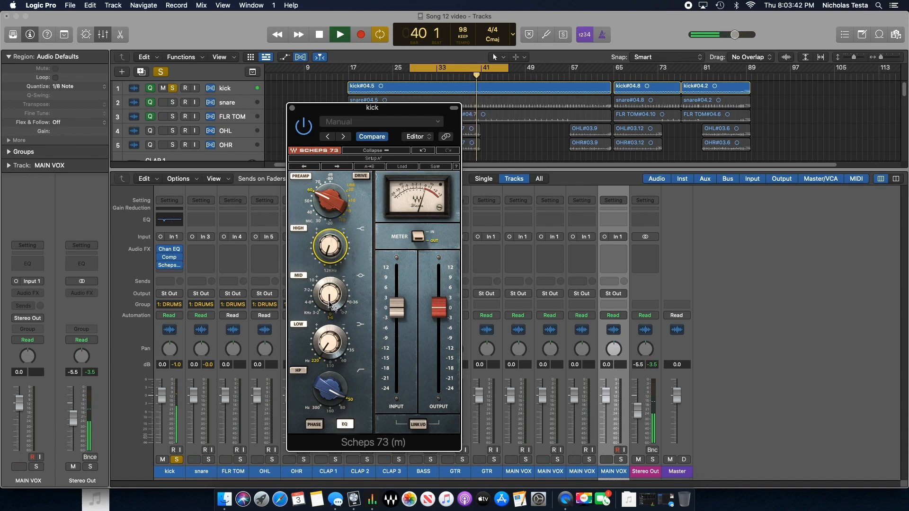
pyautogui.moveTo(331, 311); pyautogui.dragTo(333, 321)
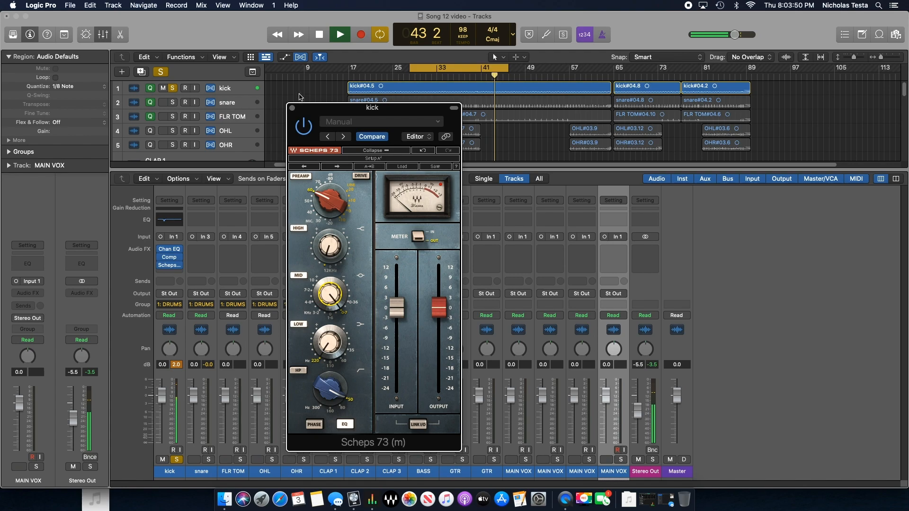
pyautogui.click(292, 108)
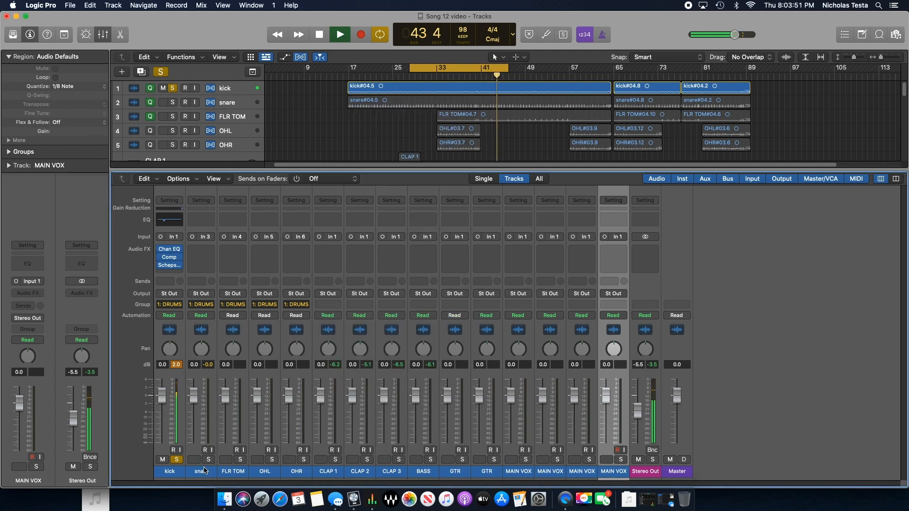
pyautogui.click(176, 460)
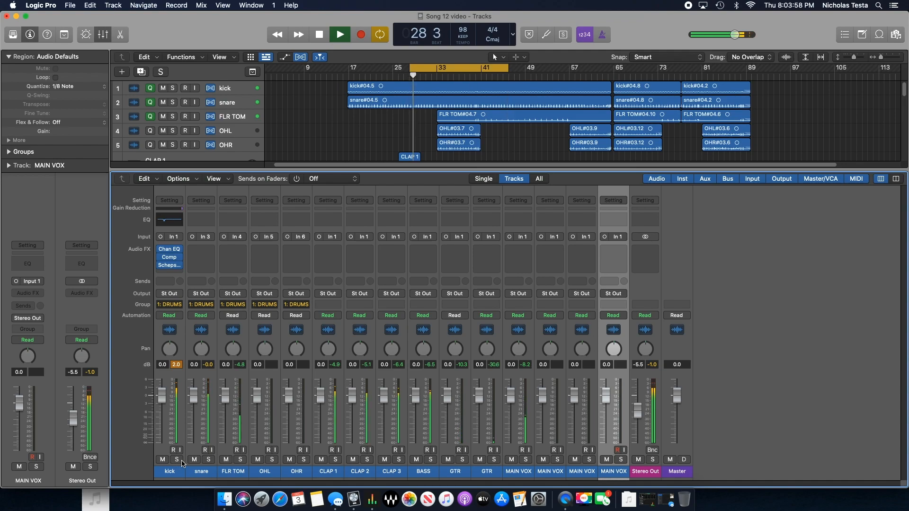
pyautogui.click(208, 460)
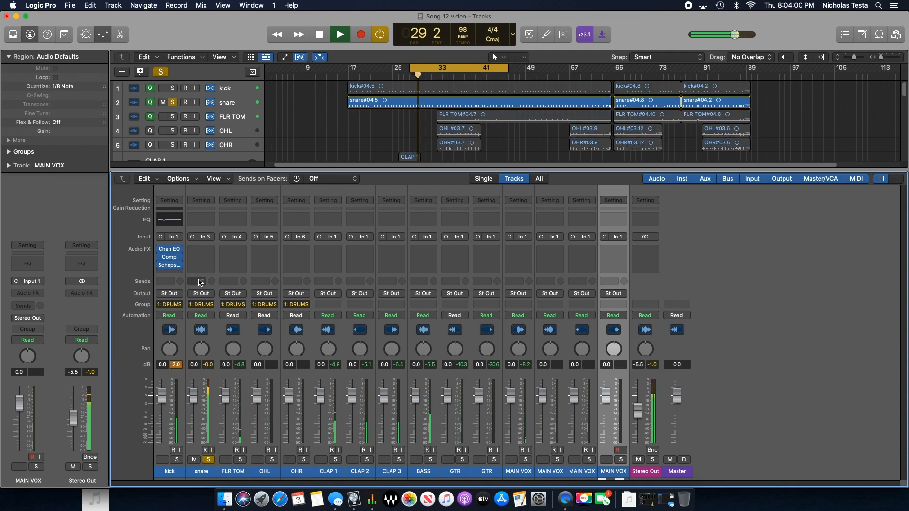
pyautogui.click(201, 249)
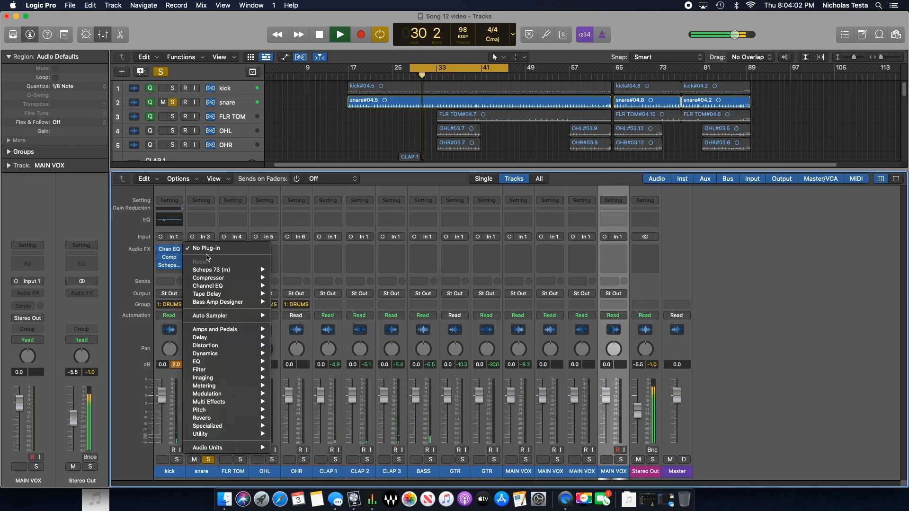
pyautogui.click(387, 188)
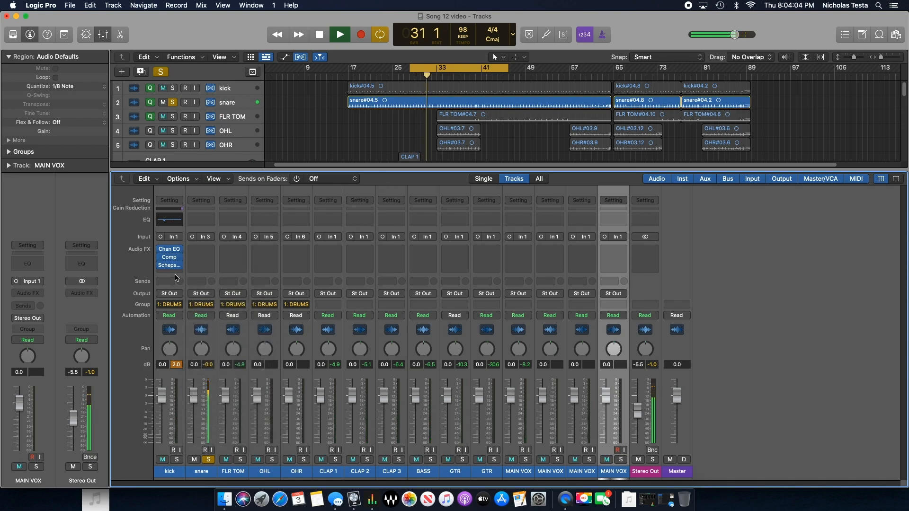
pyautogui.click(208, 460)
pyautogui.click(177, 459)
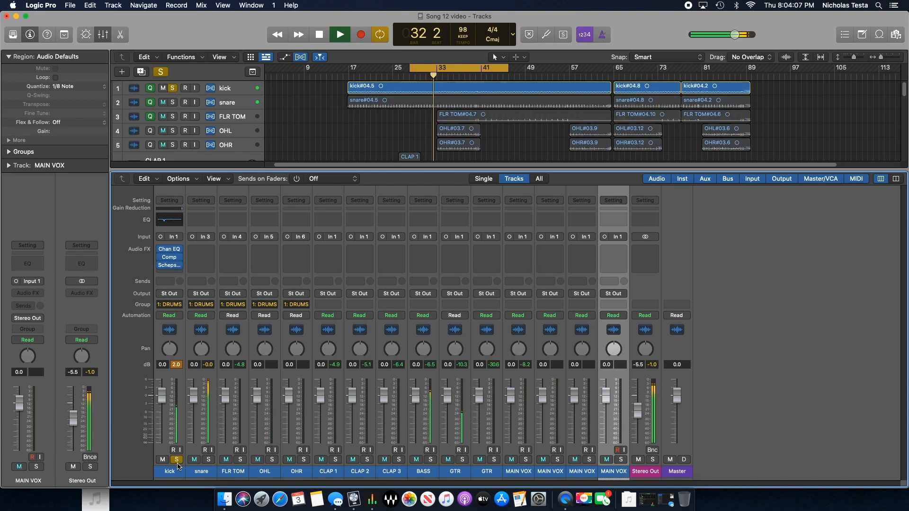
# - Insert a mono Noise Gate after Scheps 73 on the kick channel and set its threshold to -14 dB
pyautogui.click(168, 273)
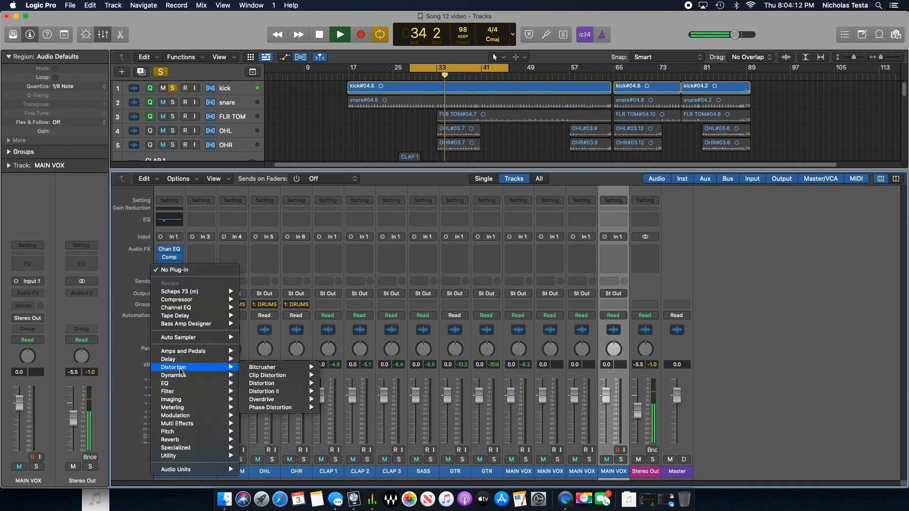
pyautogui.moveTo(218, 378)
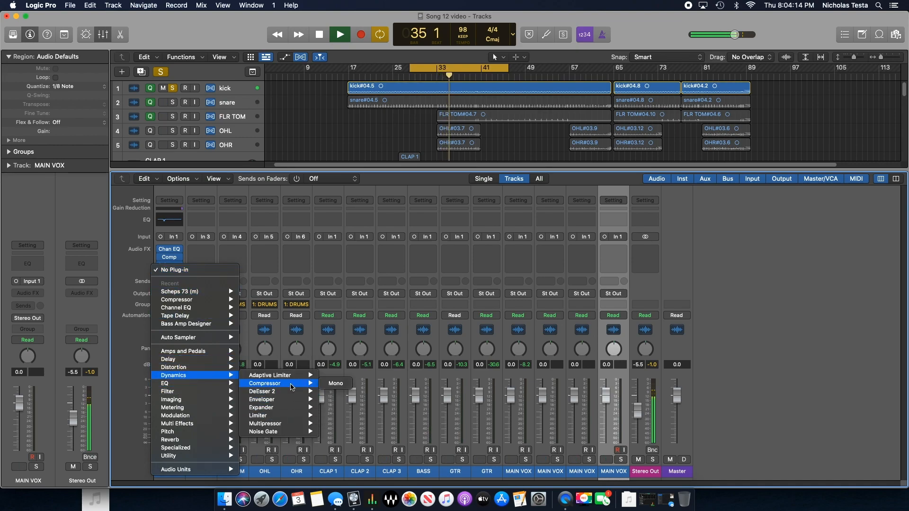
pyautogui.moveTo(287, 427)
pyautogui.moveTo(289, 393)
pyautogui.click(336, 432)
pyautogui.moveTo(306, 221); pyautogui.dragTo(299, 180)
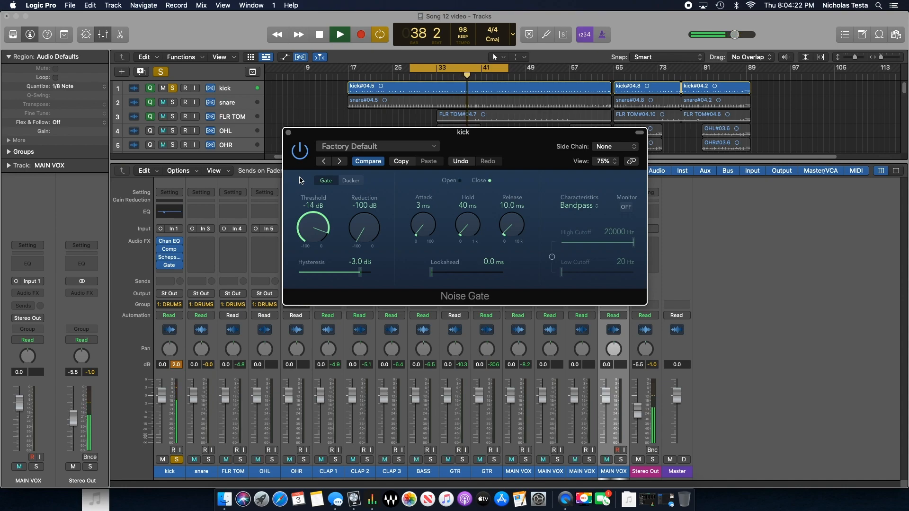
# - Set the kick's noise gate to a -13 dB threshold, 1 ms attack and 274.4 ms release
pyautogui.moveTo(512, 238); pyautogui.dragTo(494, 191)
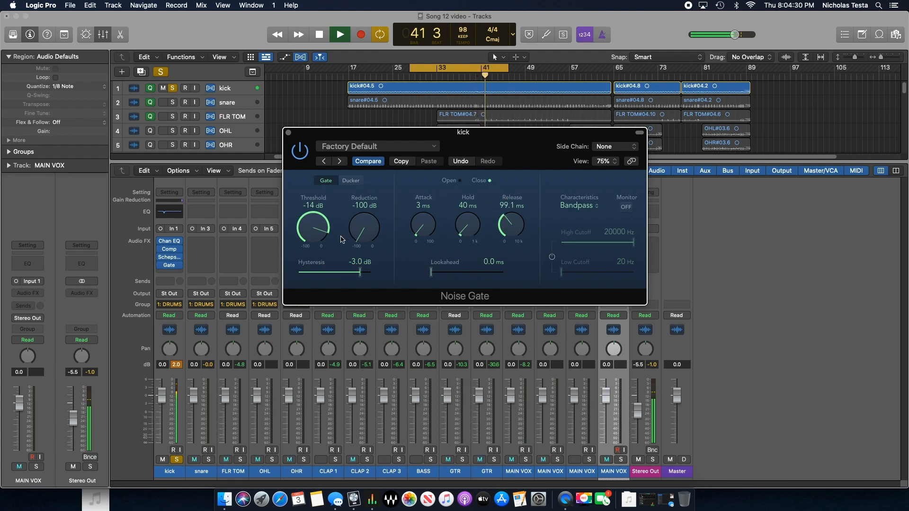
pyautogui.moveTo(316, 235); pyautogui.dragTo(316, 234)
pyautogui.moveTo(508, 231); pyautogui.dragTo(508, 230)
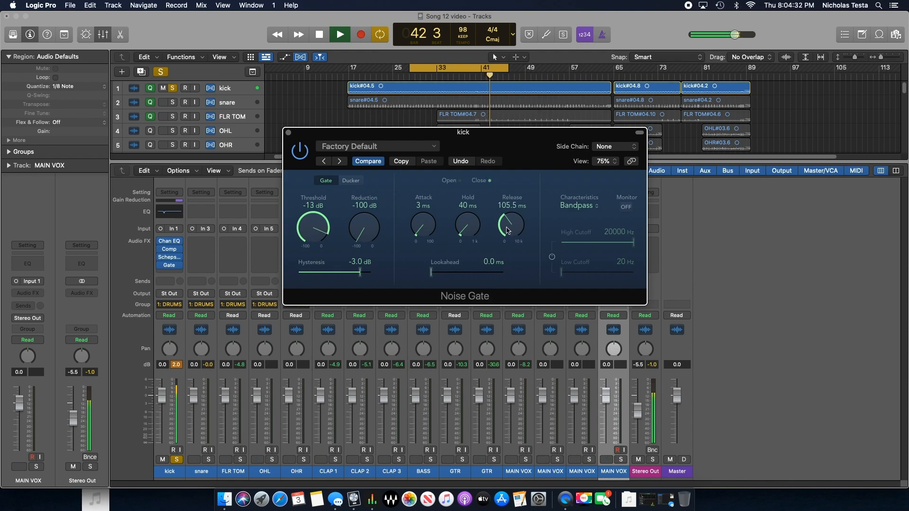
pyautogui.moveTo(428, 232); pyautogui.dragTo(430, 236)
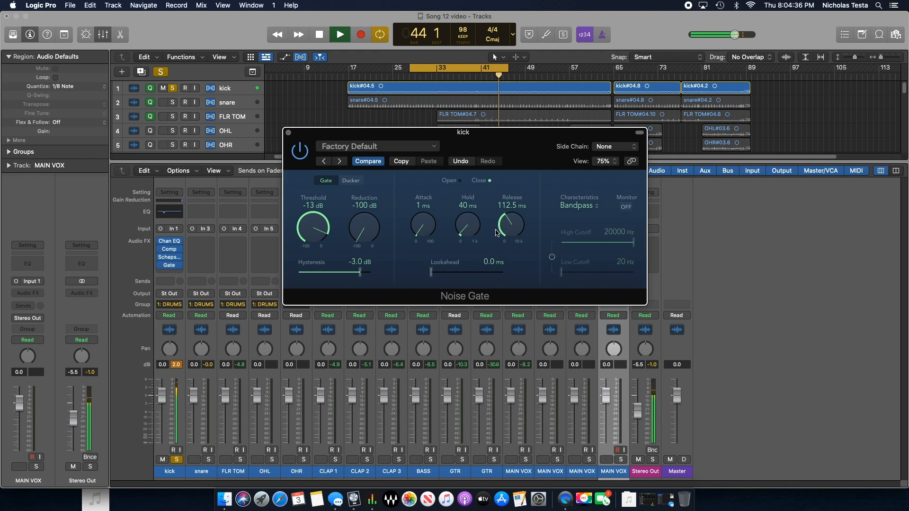
pyautogui.moveTo(506, 230); pyautogui.dragTo(508, 225)
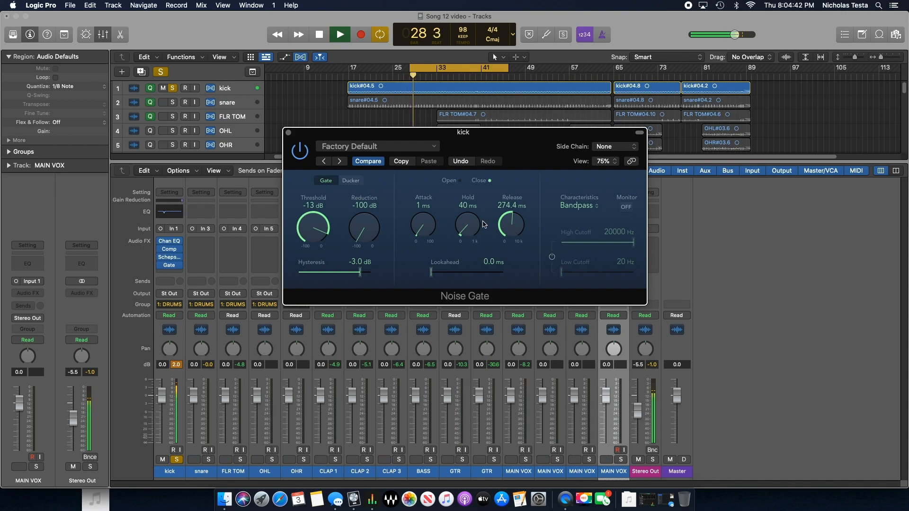
pyautogui.click(289, 133)
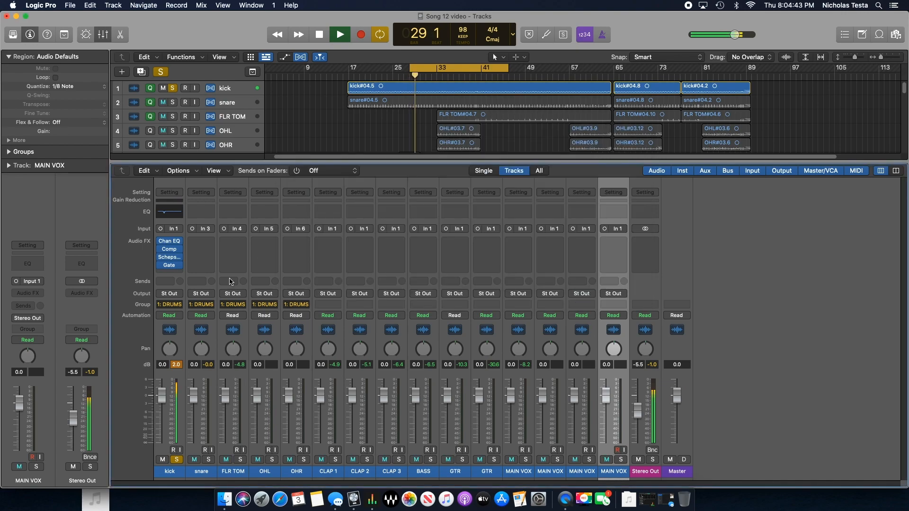
# - Take the kick out of solo and lower the faders of all four MAIN VOX channels together to -9.4 dB
pyautogui.click(177, 459)
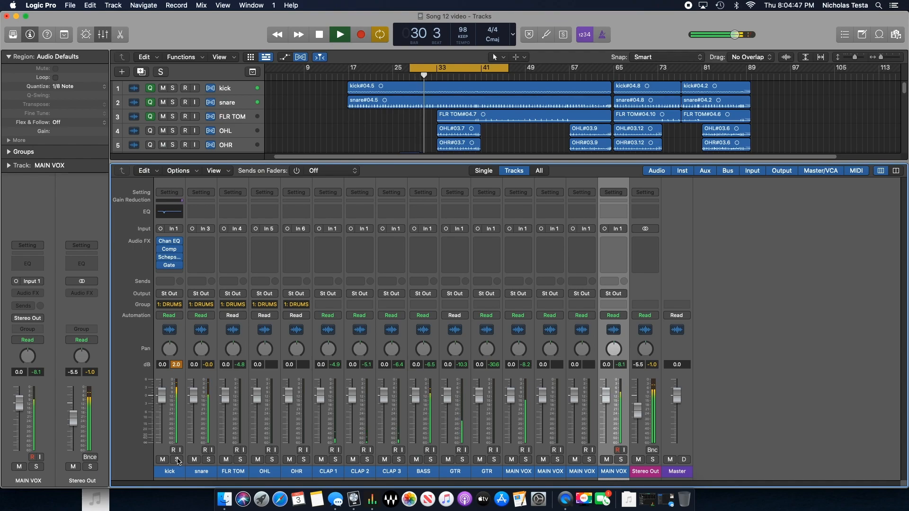
pyautogui.click(525, 473)
pyautogui.keyDown('shift'); pyautogui.click(613, 475); pyautogui.keyUp('shift')
pyautogui.moveTo(606, 399); pyautogui.dragTo(606, 417)
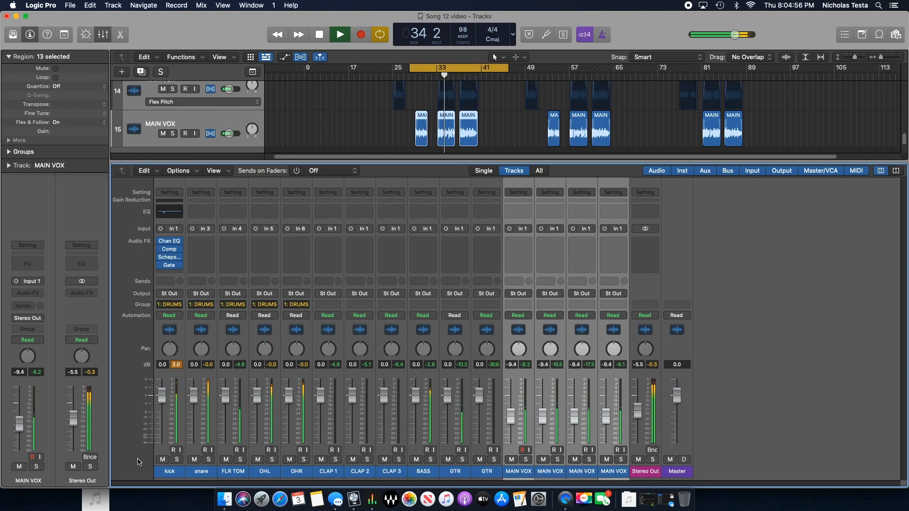
# - Lower the kick channel's fader to -2.2 dB and stop playback
pyautogui.moveTo(162, 396); pyautogui.dragTo(162, 399)
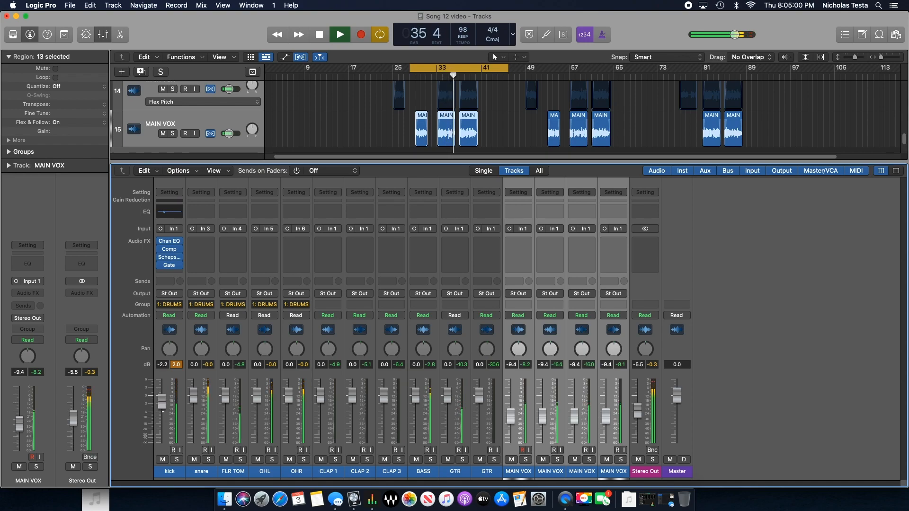
pyautogui.press('space')
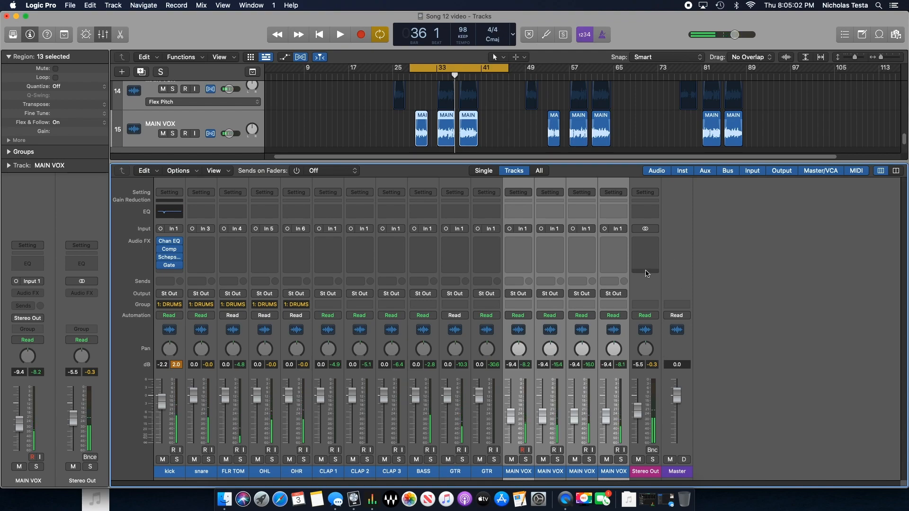
# - Insert a stereo Compressor on the Stereo Out channel and choose the Classic VCA model
pyautogui.click(644, 248)
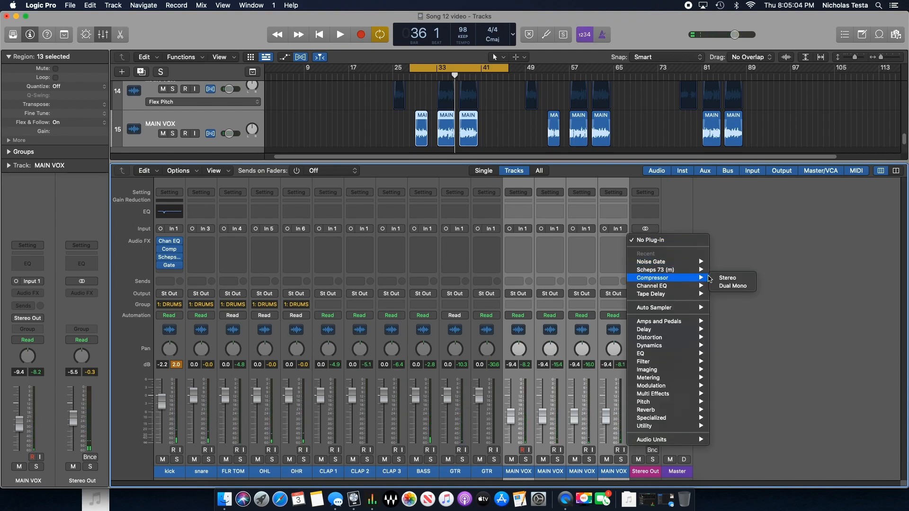
pyautogui.click(728, 278)
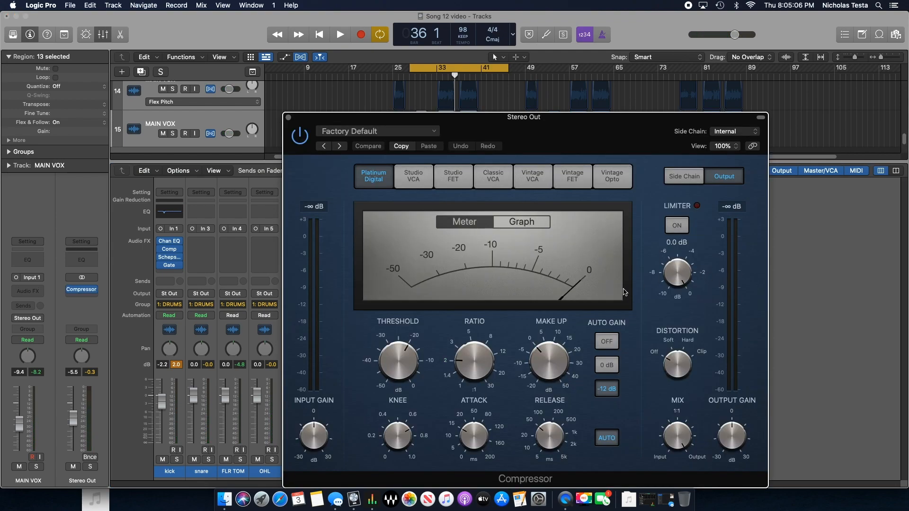
pyautogui.click(415, 183)
pyautogui.click(457, 181)
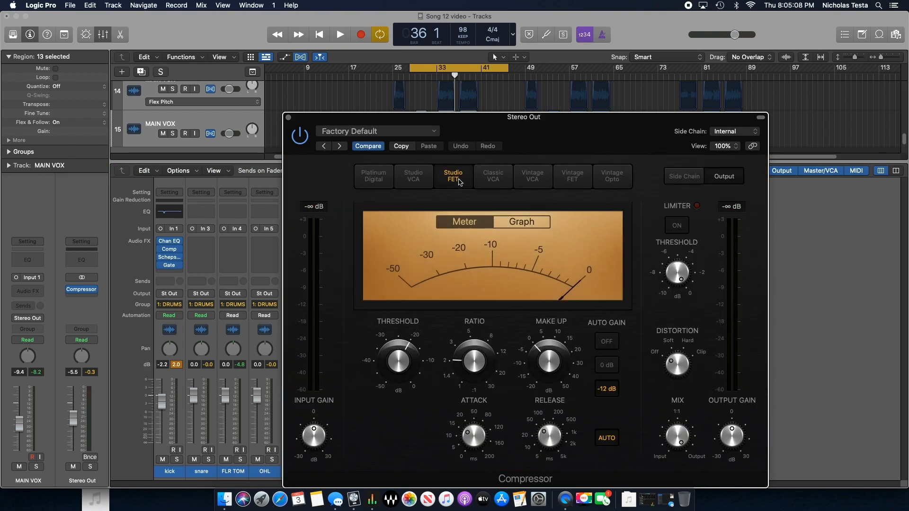
pyautogui.click(493, 180)
# - During playback, turn off the Stereo Out compressor's auto gain, raise its ratio slightly and set the threshold to -13.5 dB
pyautogui.press('space')
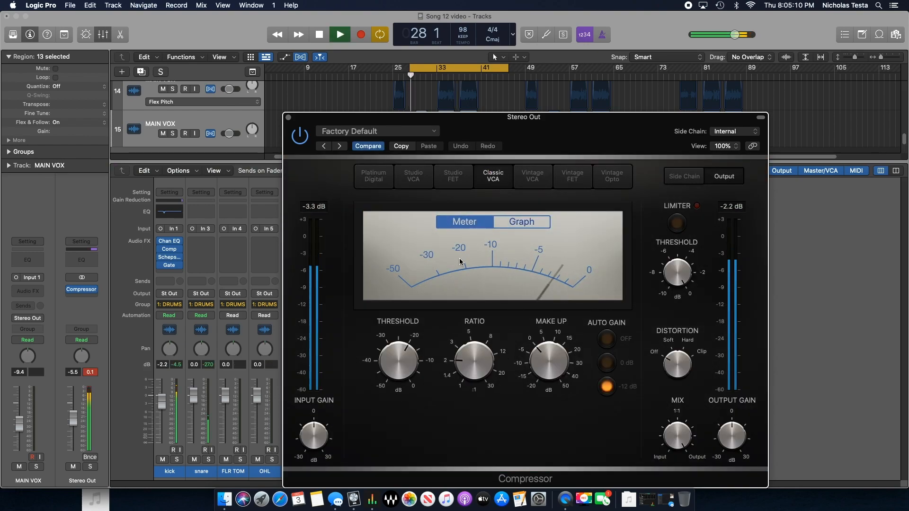
pyautogui.click(606, 339)
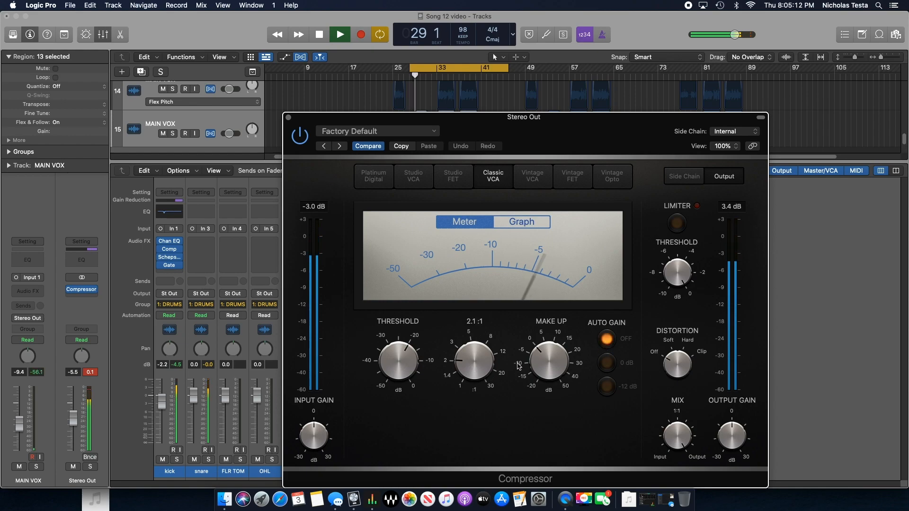
pyautogui.moveTo(470, 359); pyautogui.dragTo(467, 352)
pyautogui.moveTo(466, 350); pyautogui.dragTo(467, 348)
pyautogui.moveTo(395, 351); pyautogui.dragTo(402, 334)
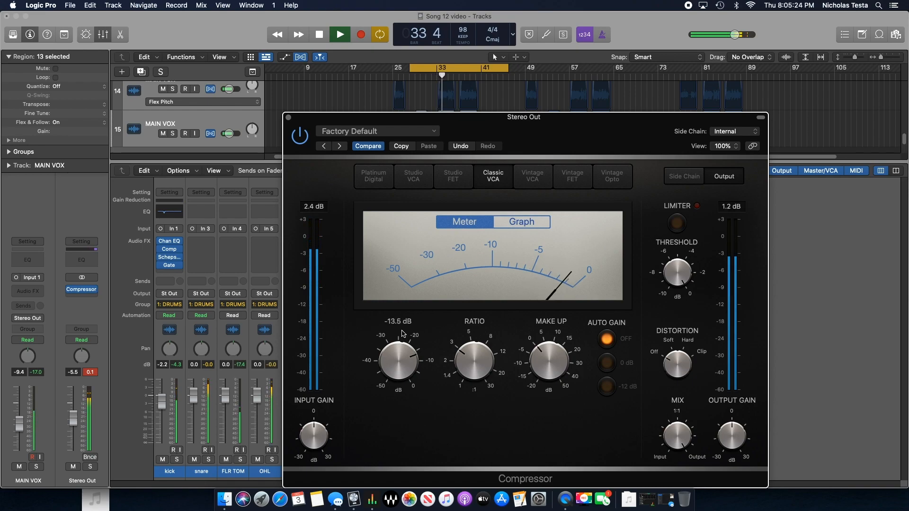
pyautogui.moveTo(477, 364)
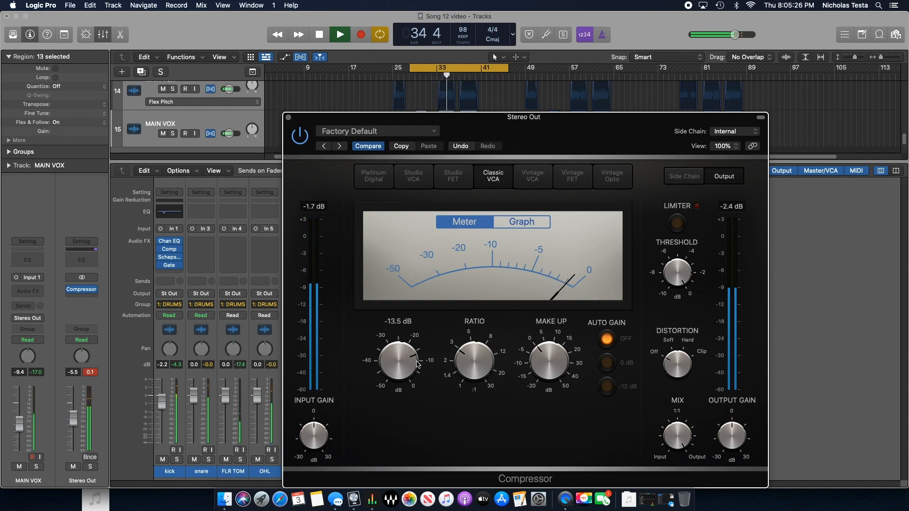
pyautogui.click(288, 117)
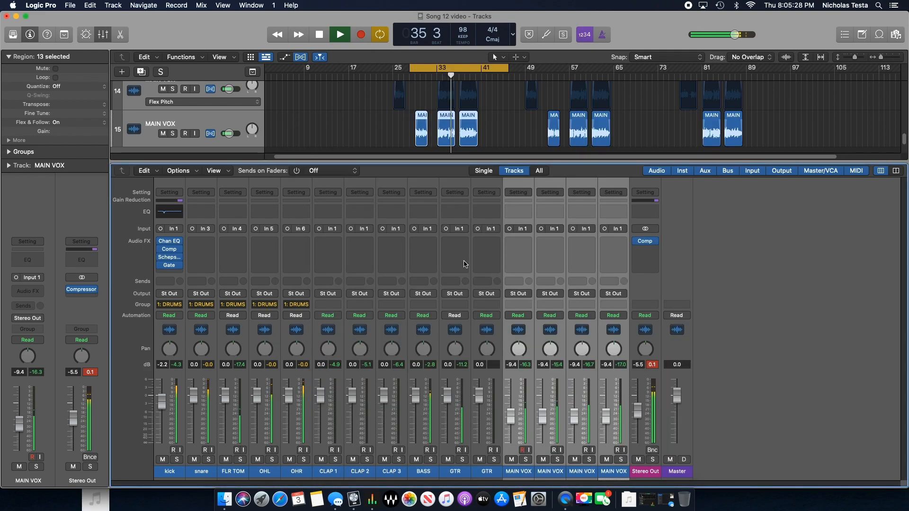
pyautogui.press('space')
pyautogui.click(819, 303)
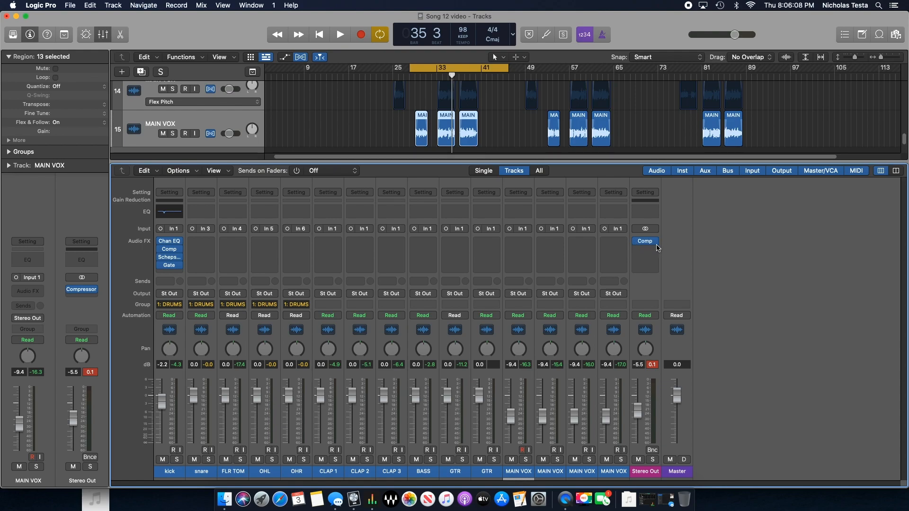
# - Solo the snare during playback and insert a mono Compressor on its channel
pyautogui.press('space')
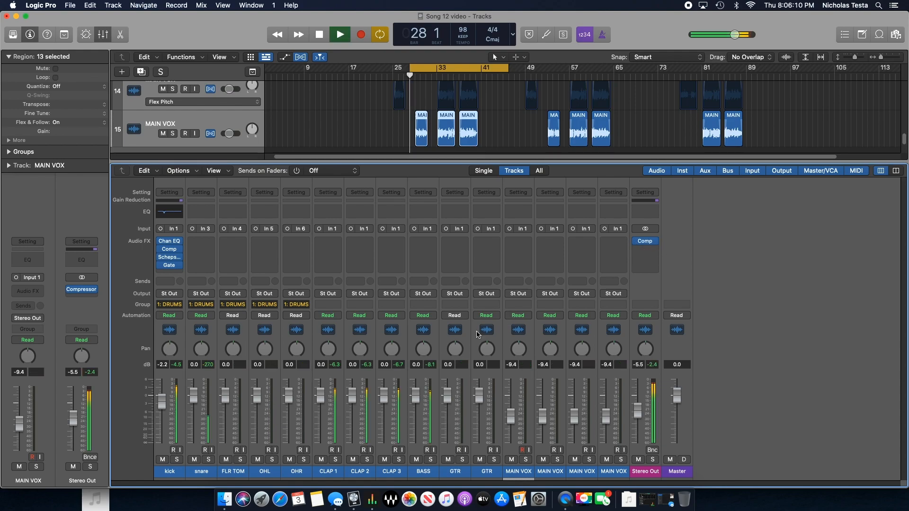
pyautogui.click(209, 459)
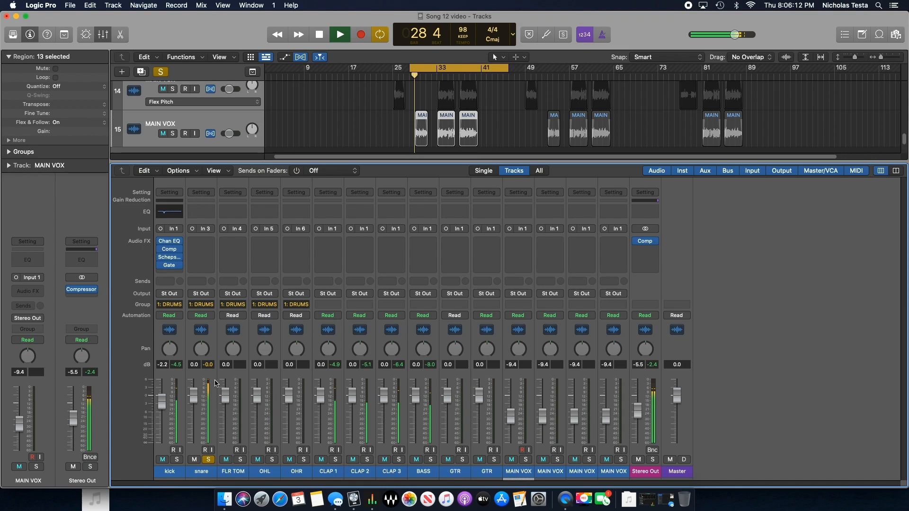
pyautogui.click(199, 244)
pyautogui.moveTo(212, 265)
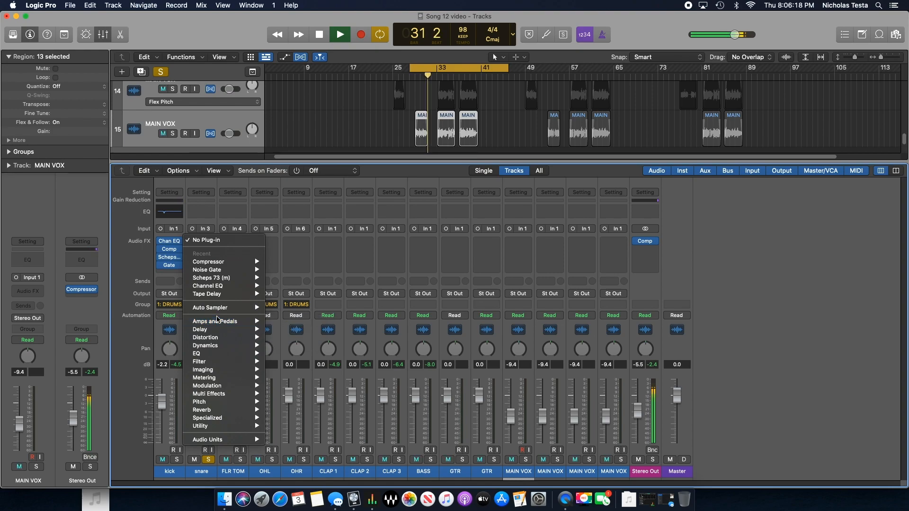
pyautogui.moveTo(212, 349)
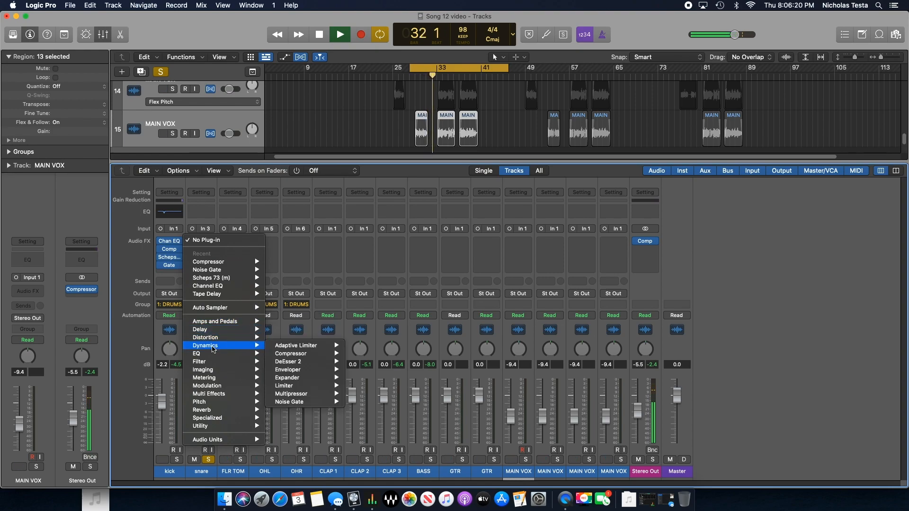
pyautogui.moveTo(213, 331)
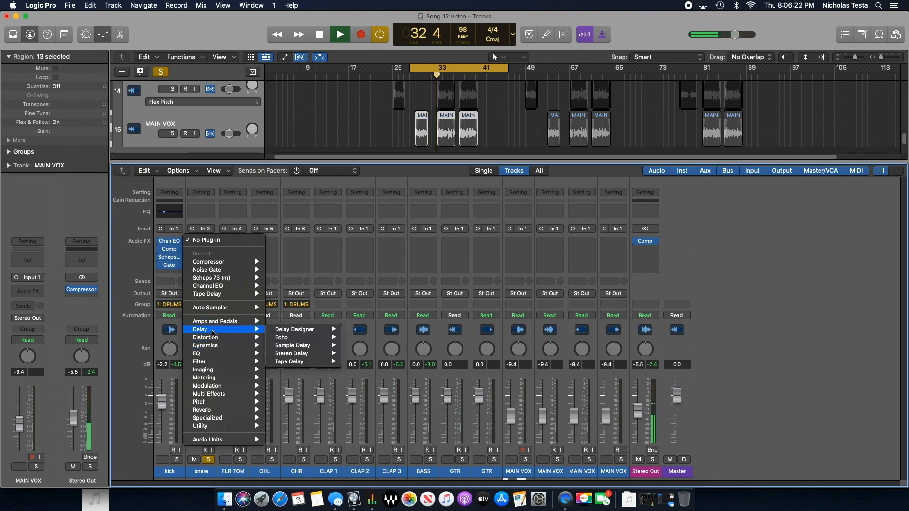
pyautogui.moveTo(303, 354)
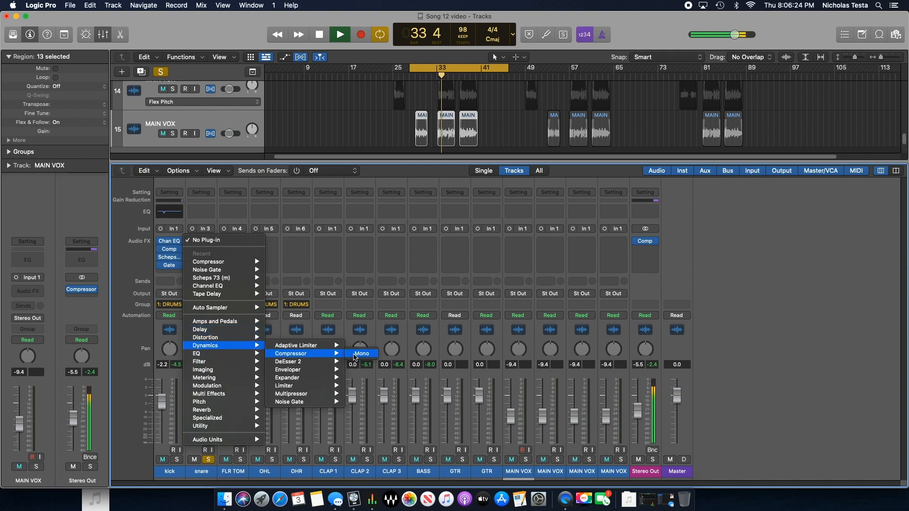
pyautogui.click(363, 356)
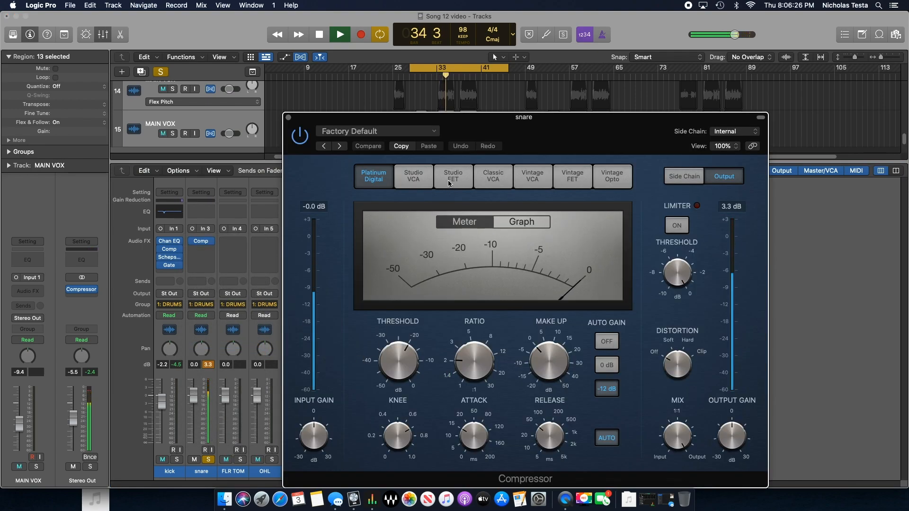
# - Turn off auto gain and auto release in the snare's compressor and raise its ratio slightly
pyautogui.click(607, 342)
pyautogui.click(606, 438)
pyautogui.moveTo(483, 373); pyautogui.dragTo(477, 358)
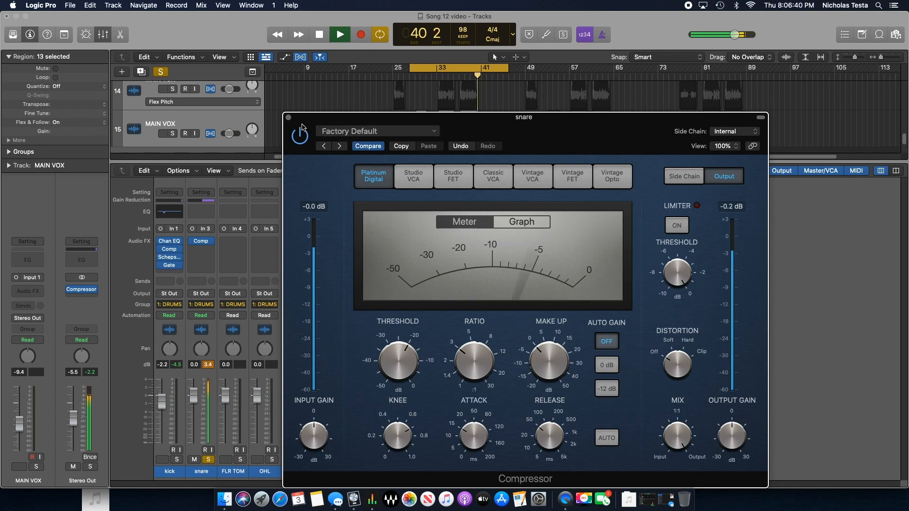
pyautogui.click(288, 118)
# - Insert a mono Scheps 73 after the Compressor on the snare channel and adjust its high band
pyautogui.click(198, 248)
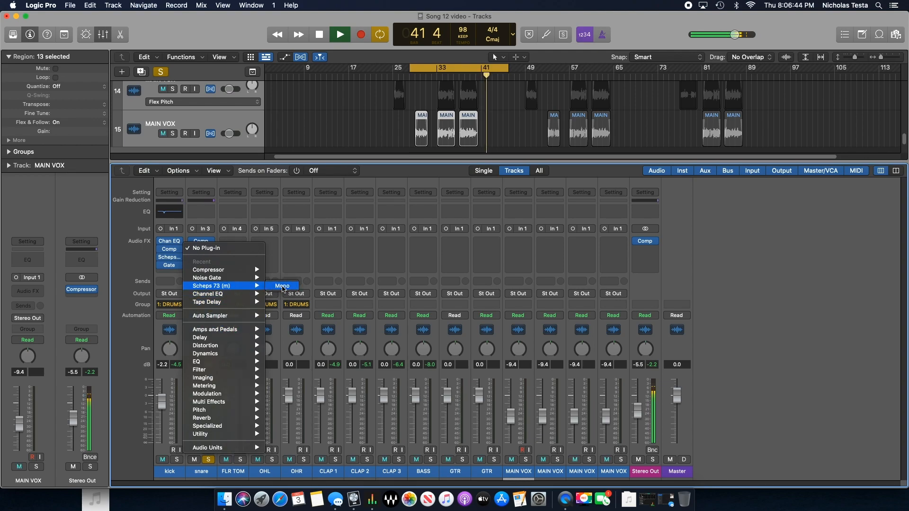
pyautogui.click(280, 279)
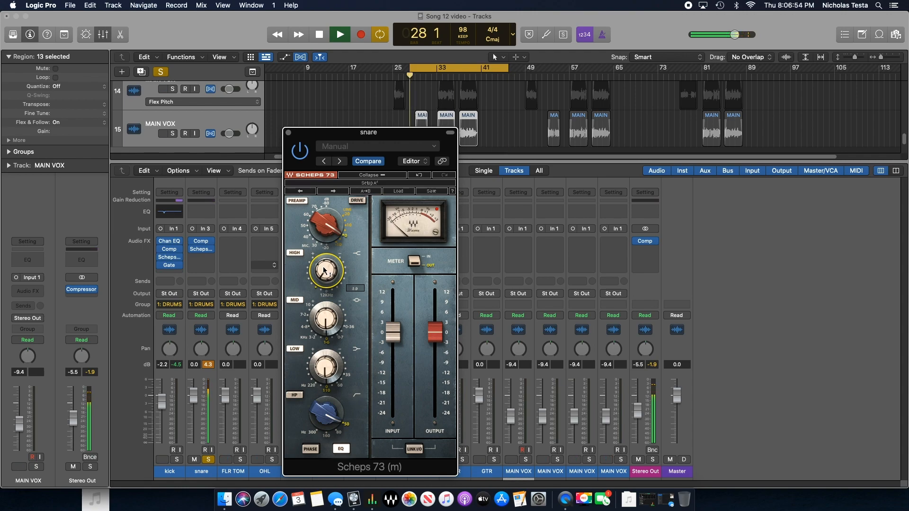
pyautogui.click(289, 133)
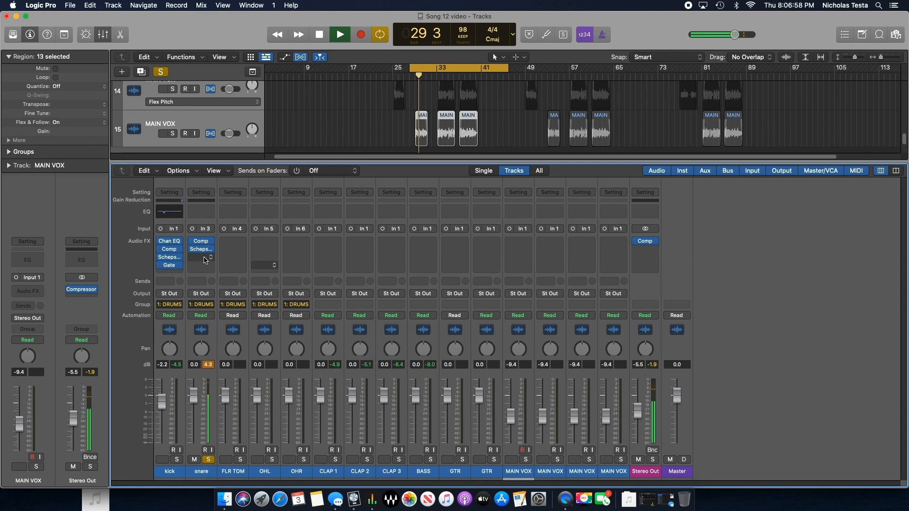
# - Insert a mono Noise Gate after Scheps 73 on the snare channel and set its threshold to -11 dB
pyautogui.click(204, 257)
pyautogui.moveTo(215, 297)
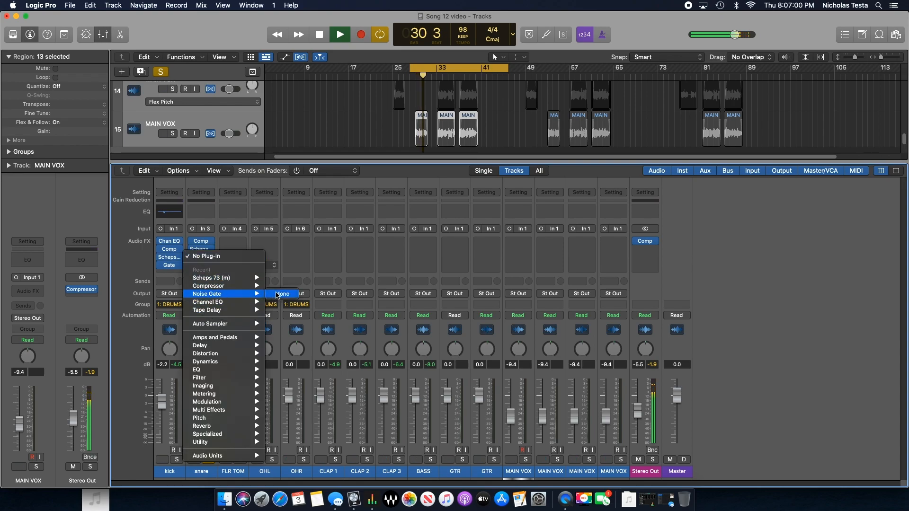
pyautogui.click(282, 294)
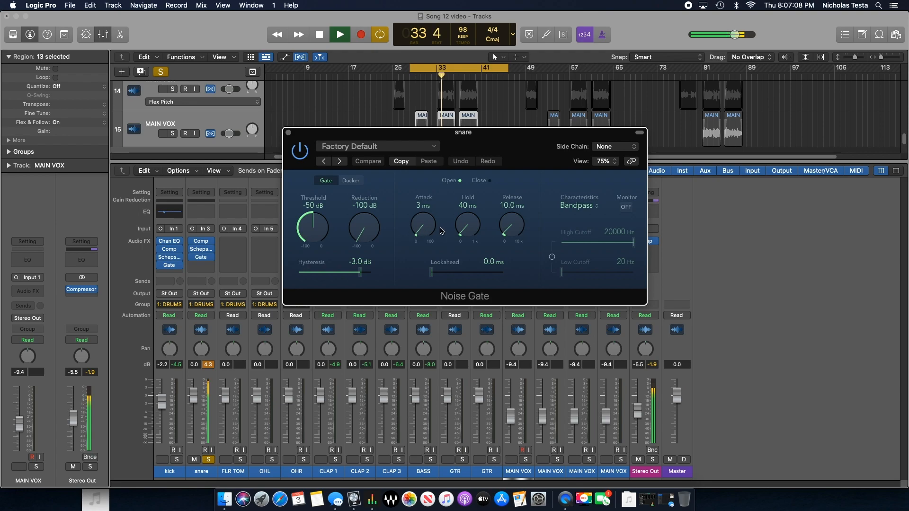
pyautogui.moveTo(313, 226); pyautogui.dragTo(305, 180)
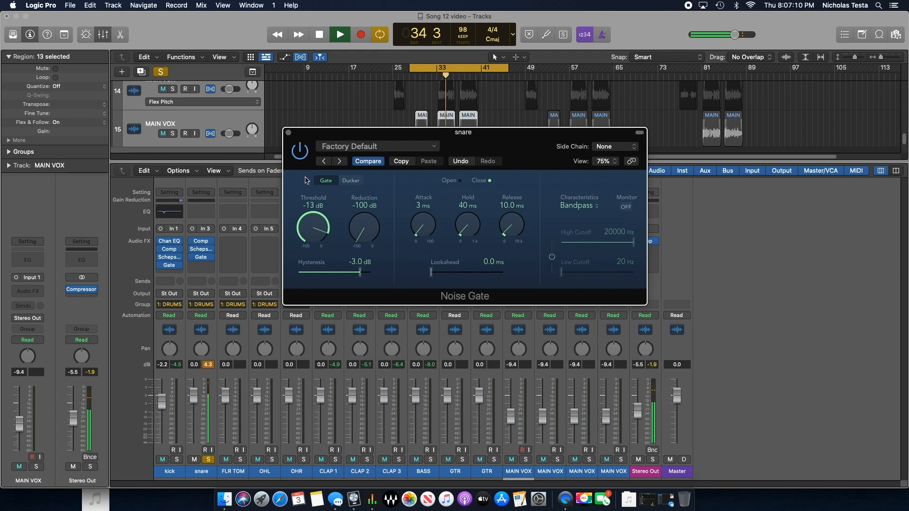
pyautogui.moveTo(318, 225); pyautogui.dragTo(317, 222)
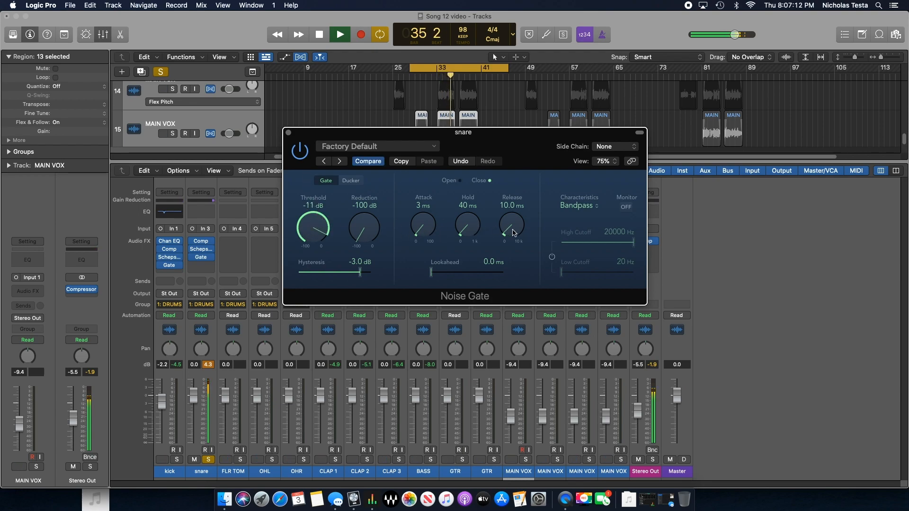
# - Set the snare gate's release to 177.9 ms and take the snare out of solo
pyautogui.moveTo(513, 232); pyautogui.dragTo(513, 230)
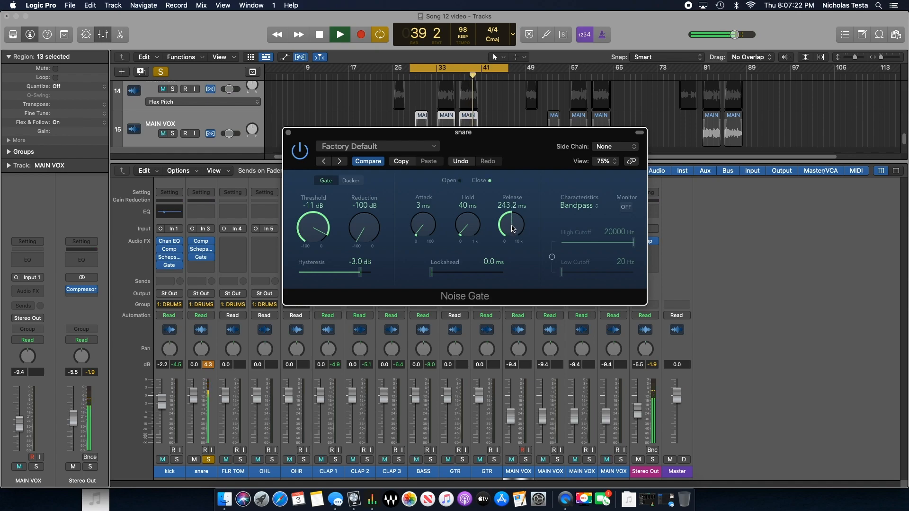
pyautogui.moveTo(513, 228); pyautogui.dragTo(513, 231)
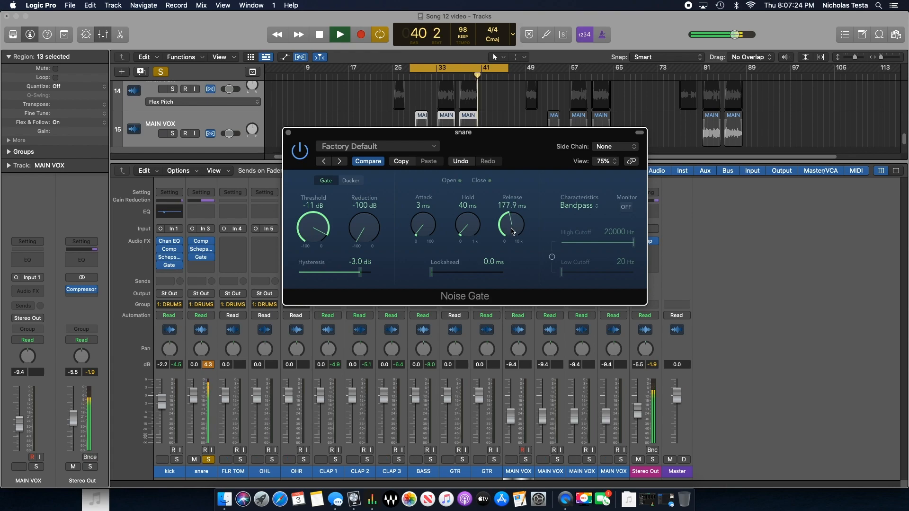
pyautogui.click(208, 460)
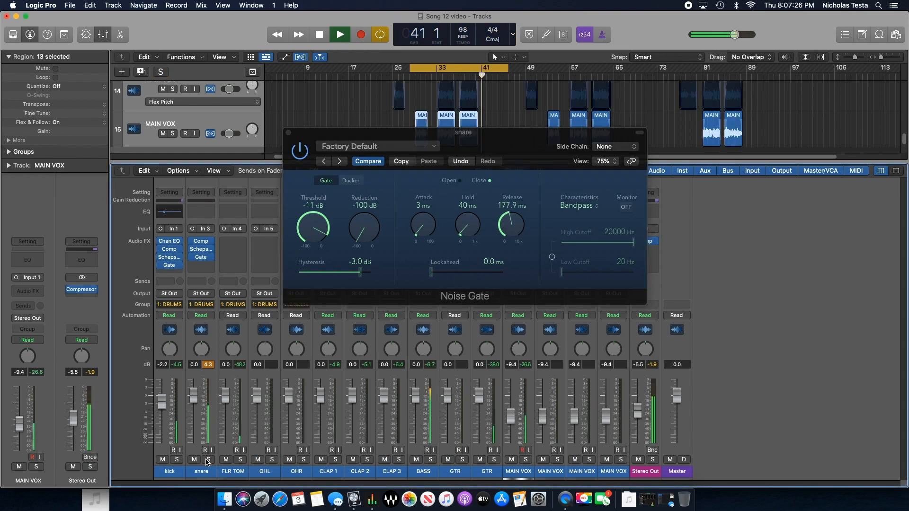
pyautogui.click(289, 133)
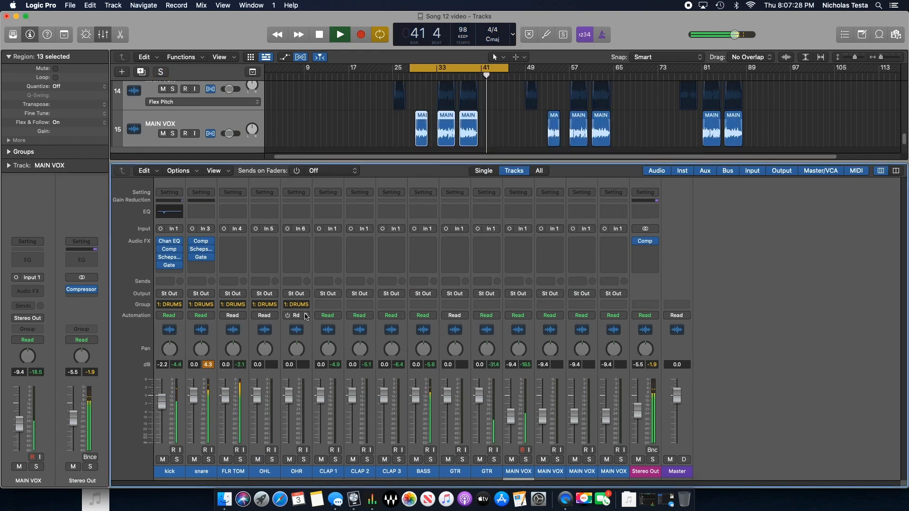
# - Solo the FLR TOM channel, shorten the cycle range to start at about bar 40, and restart playback
pyautogui.click(240, 459)
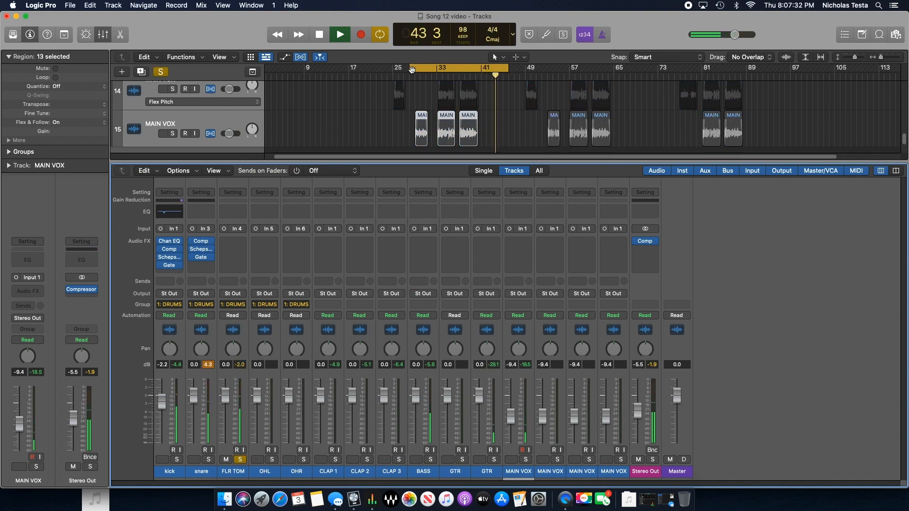
pyautogui.moveTo(410, 70); pyautogui.dragTo(479, 80)
pyautogui.press('space')
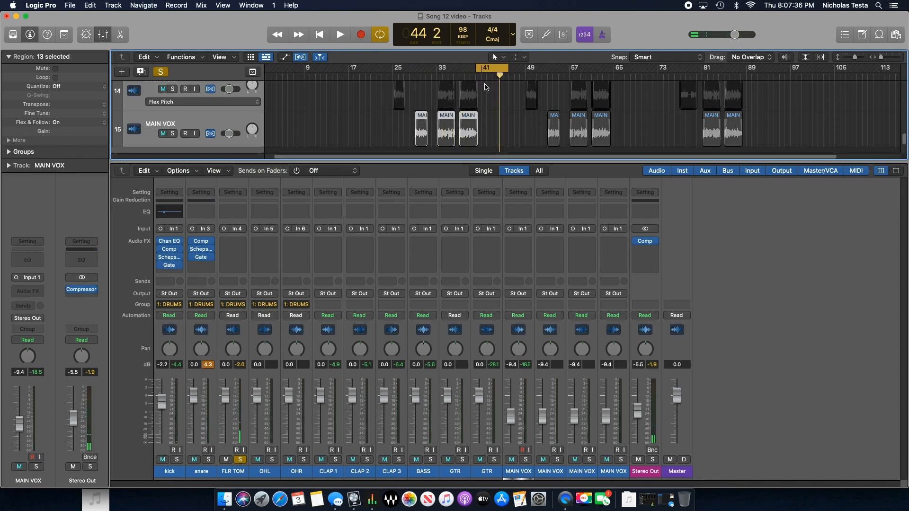
pyautogui.press('space')
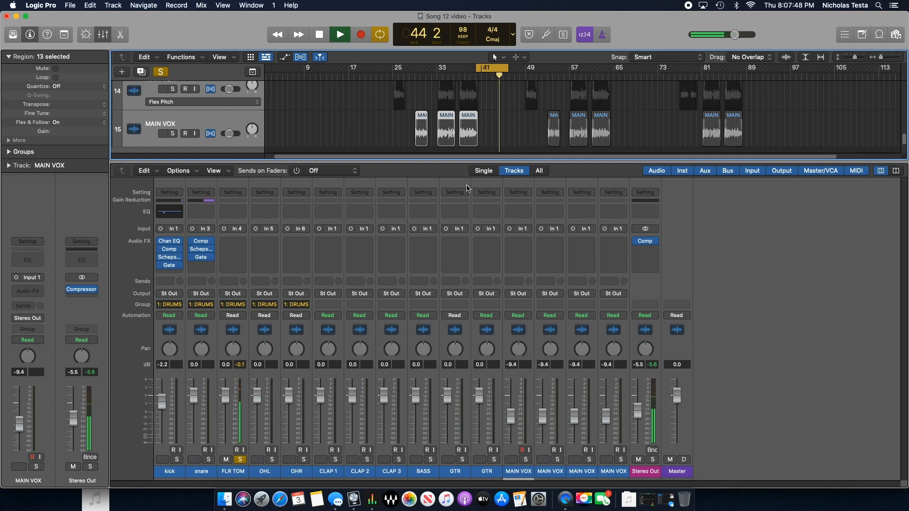
# - Insert a mono Scheps 73 on the FLR TOM channel and adjust its low and mid bands
pyautogui.click(232, 242)
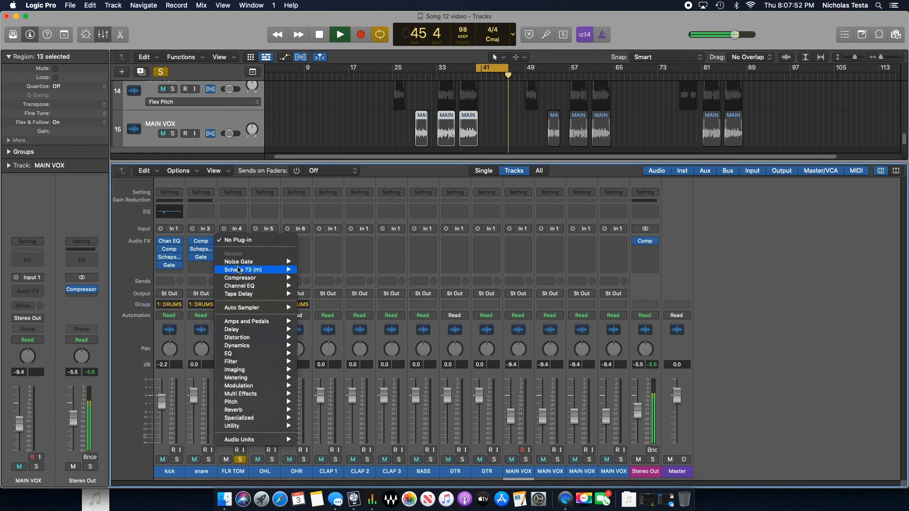
pyautogui.click(320, 273)
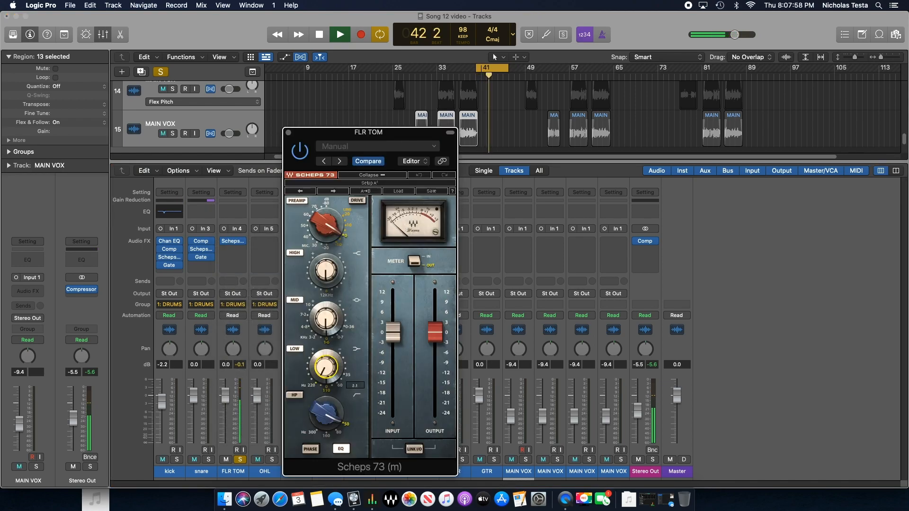
pyautogui.moveTo(325, 322); pyautogui.dragTo(325, 294)
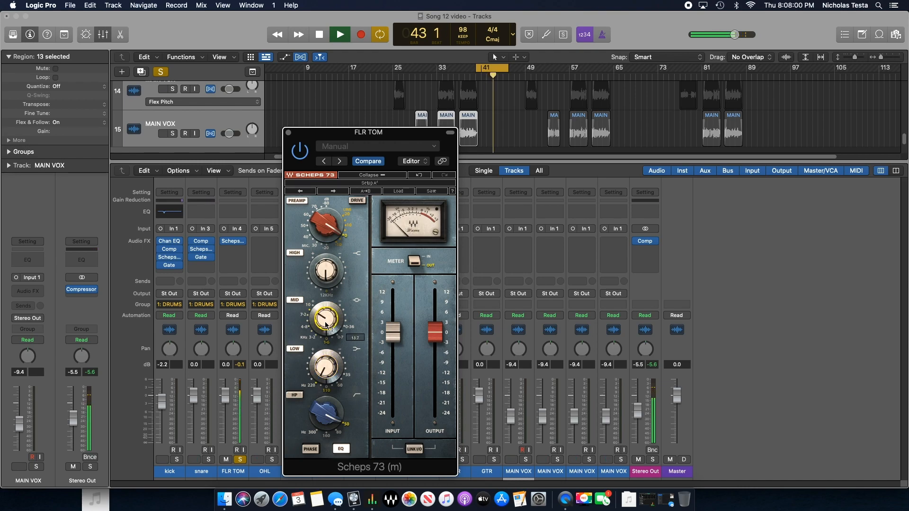
pyautogui.click(327, 338)
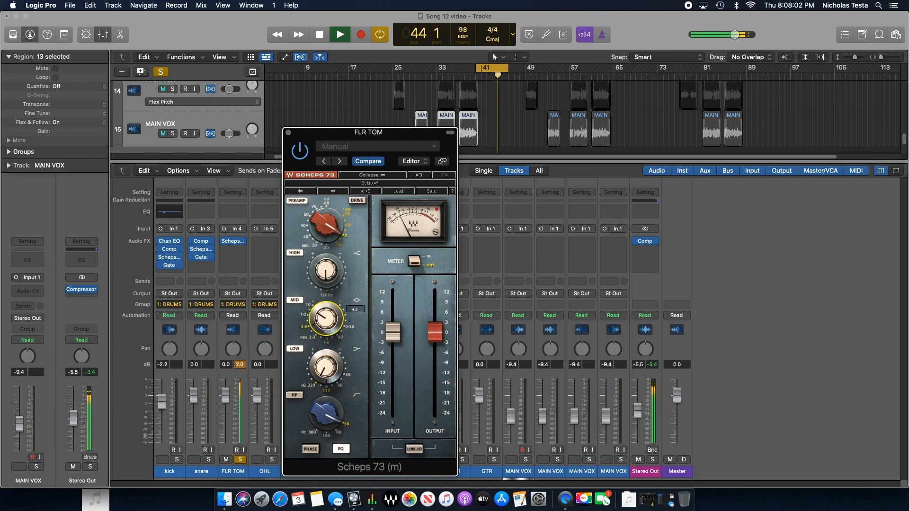
pyautogui.moveTo(327, 338); pyautogui.dragTo(327, 332)
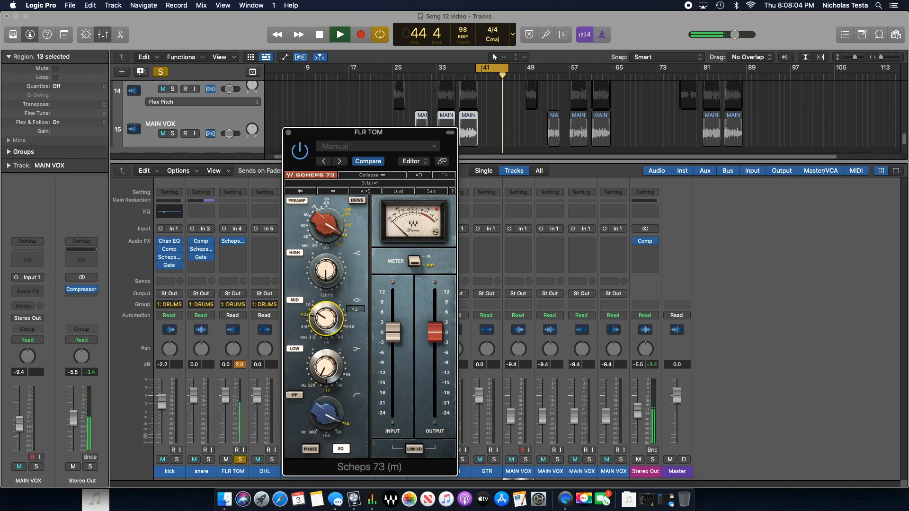
pyautogui.moveTo(326, 321); pyautogui.dragTo(327, 342)
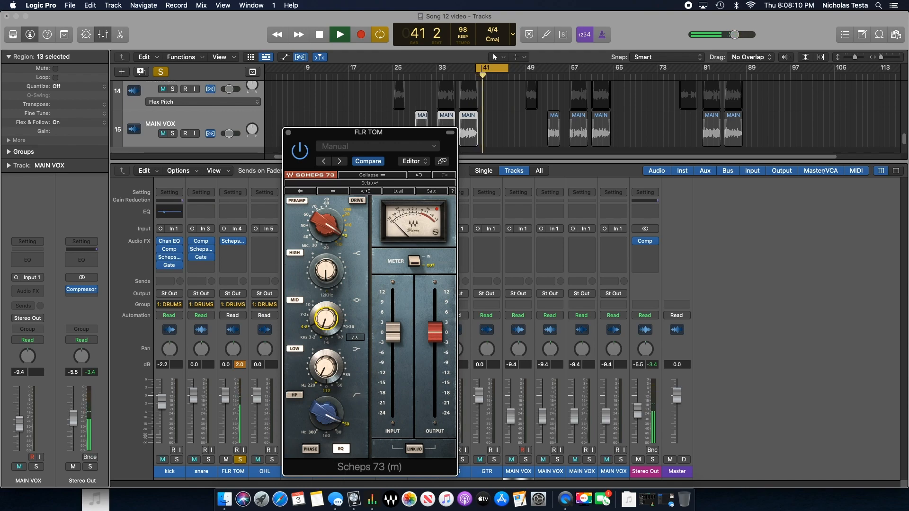
pyautogui.moveTo(326, 342); pyautogui.dragTo(326, 341)
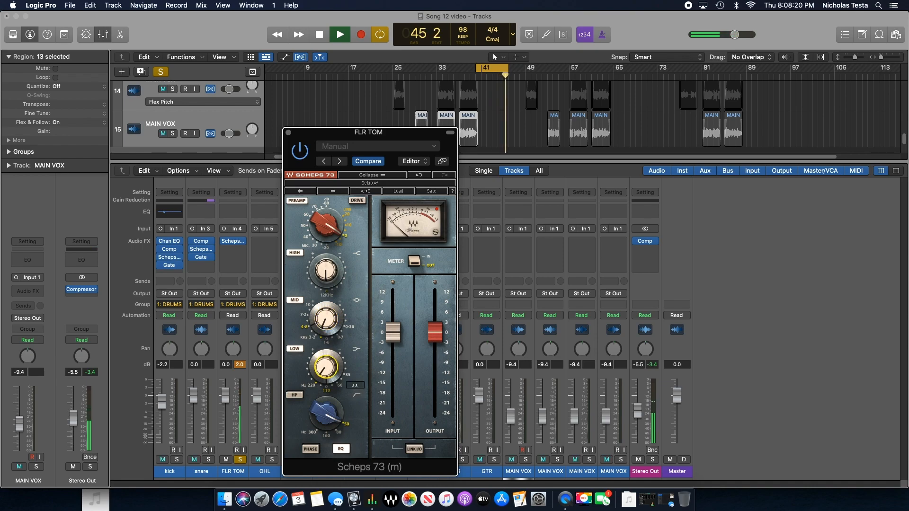
pyautogui.click(288, 133)
# - Insert a Noise Gate after Scheps 73 on the FLR TOM channel and set its threshold to -9 dB
pyautogui.click(229, 251)
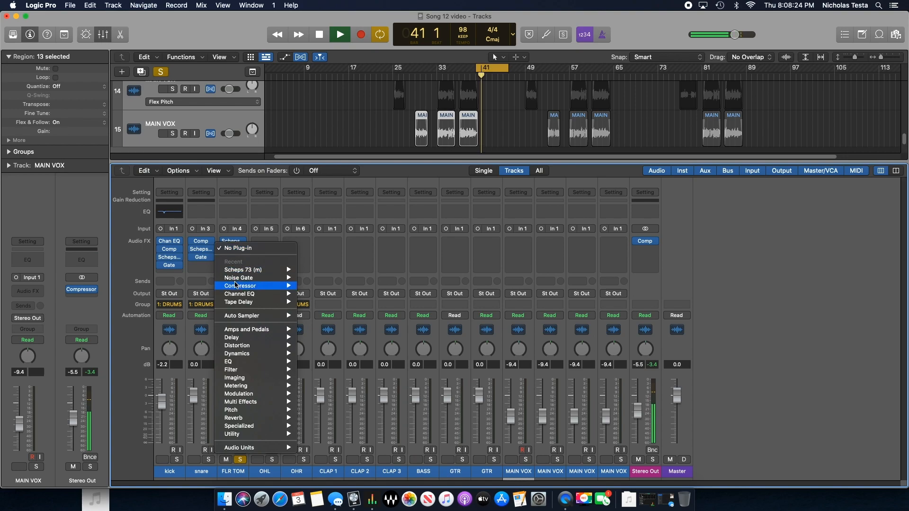
pyautogui.moveTo(255, 277)
pyautogui.click(322, 279)
pyautogui.moveTo(313, 226); pyautogui.dragTo(313, 172)
# - Set the floor tom gate's release to 184.8 ms and take the FLR TOM channel out of solo
pyautogui.moveTo(508, 226); pyautogui.dragTo(487, 161)
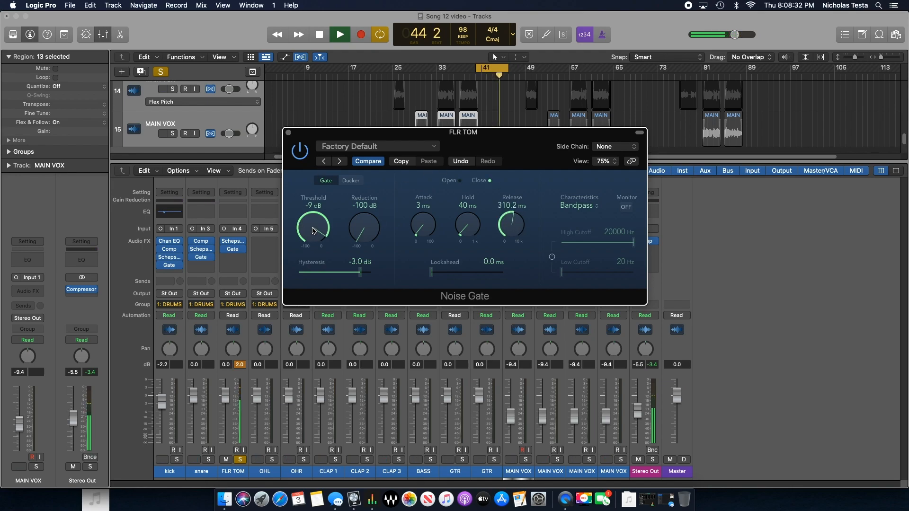
pyautogui.moveTo(512, 231); pyautogui.dragTo(512, 233)
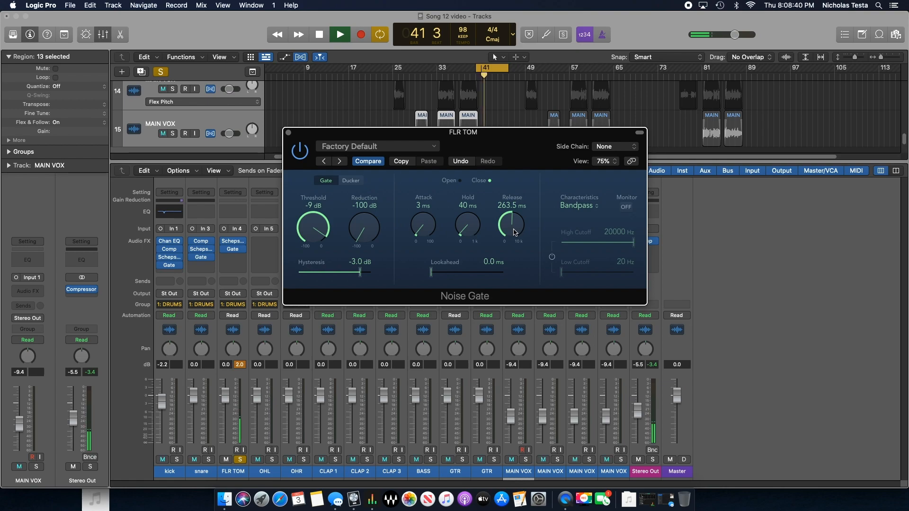
pyautogui.moveTo(515, 232); pyautogui.dragTo(515, 234)
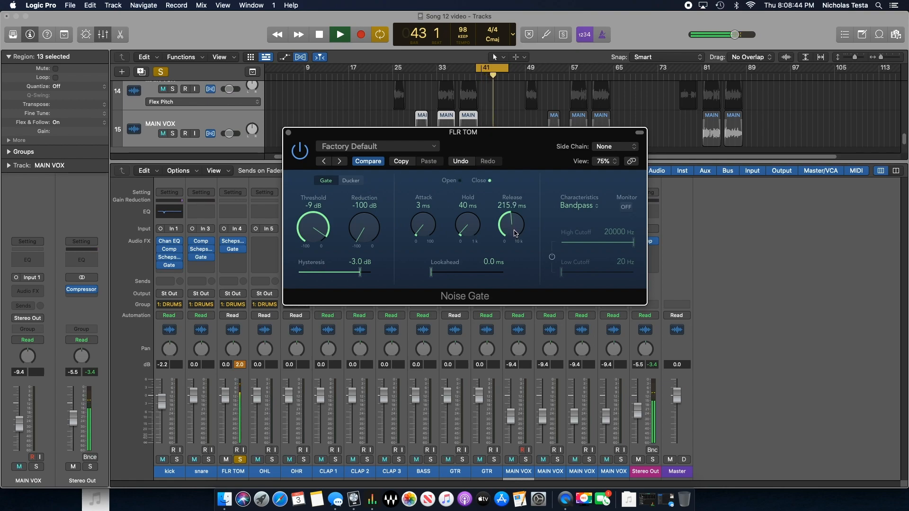
pyautogui.moveTo(515, 235); pyautogui.dragTo(516, 235)
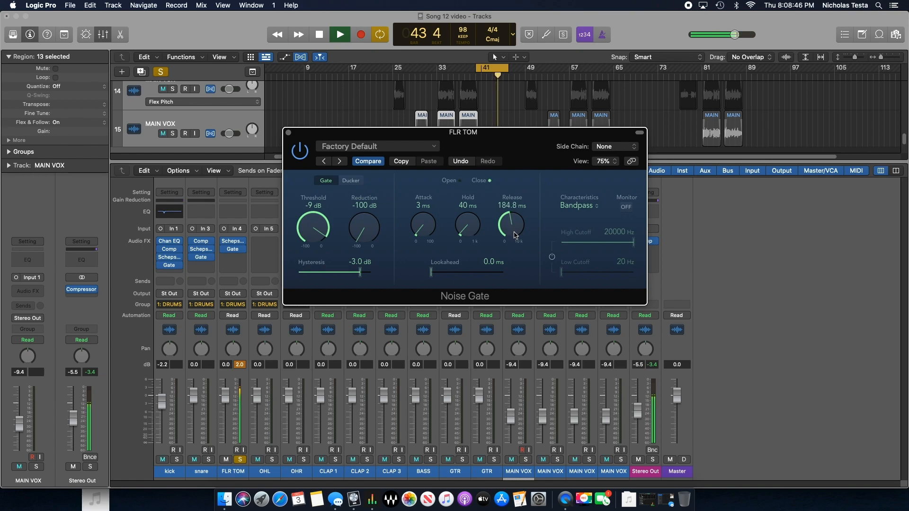
pyautogui.click(289, 134)
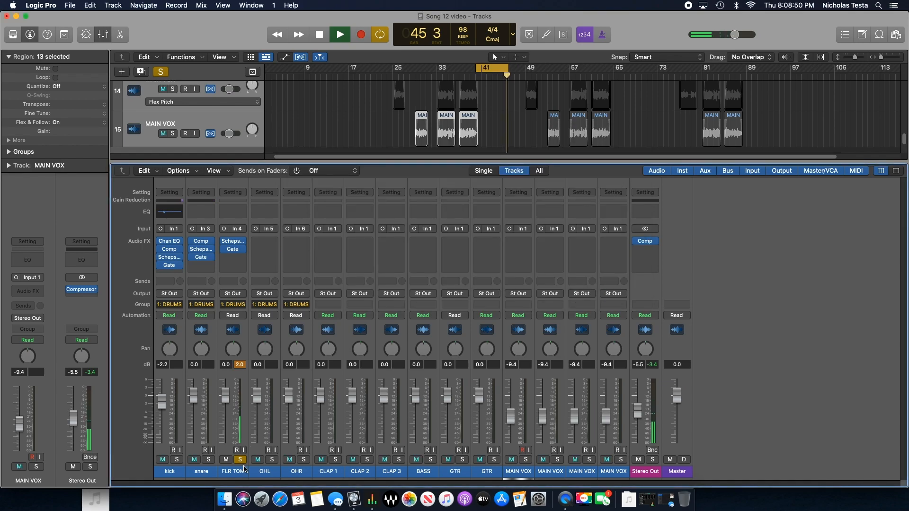
pyautogui.press('ctrl+alt+super+s')
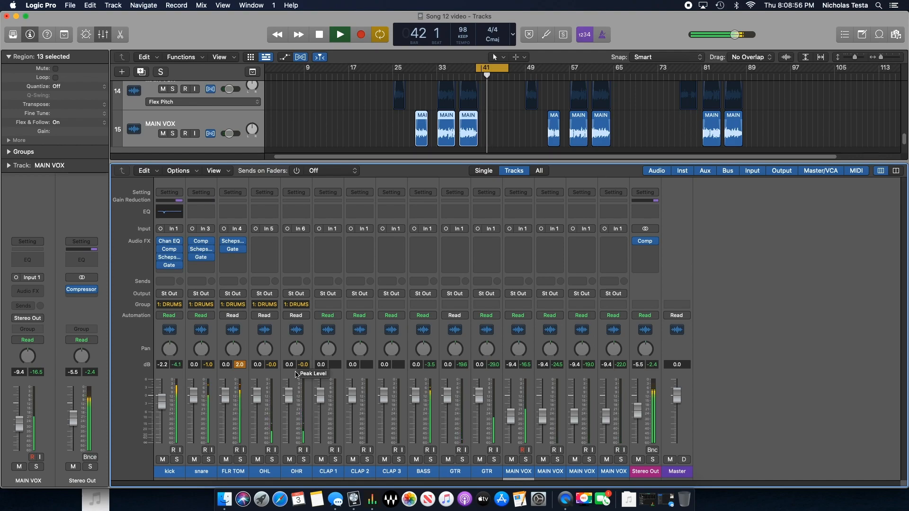
# - Solo the OHL and OHR overheads, move the cycle range to start at about bar 33, and restart playback
pyautogui.click(271, 460)
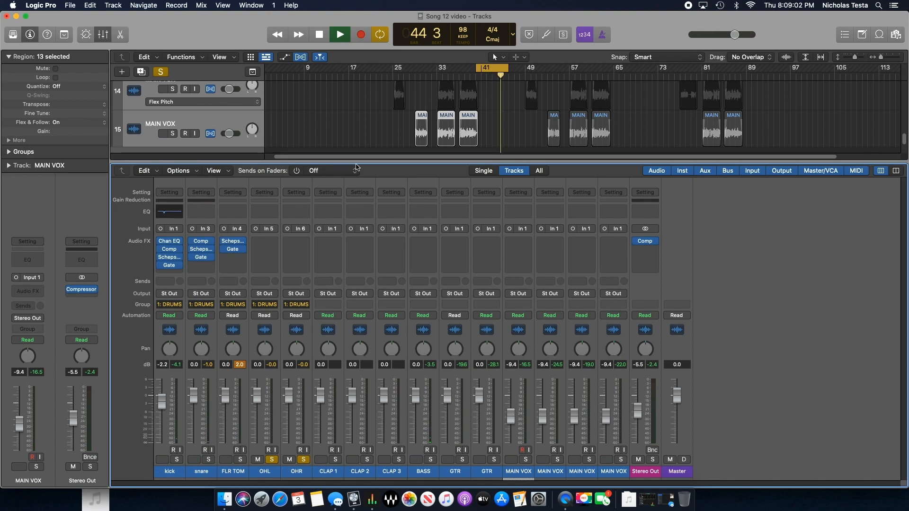
pyautogui.moveTo(357, 162); pyautogui.dragTo(359, 329)
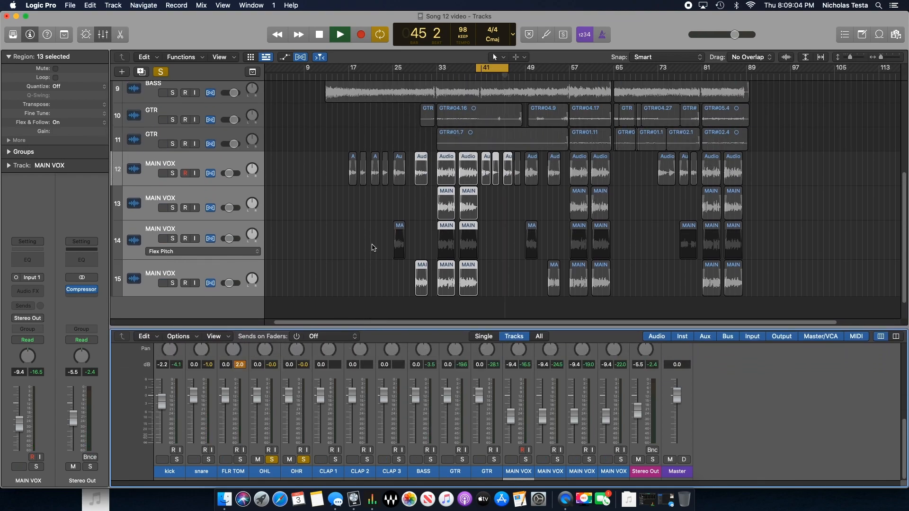
pyautogui.scroll(-2, 368, 233)
pyautogui.scroll(5, 364, 231)
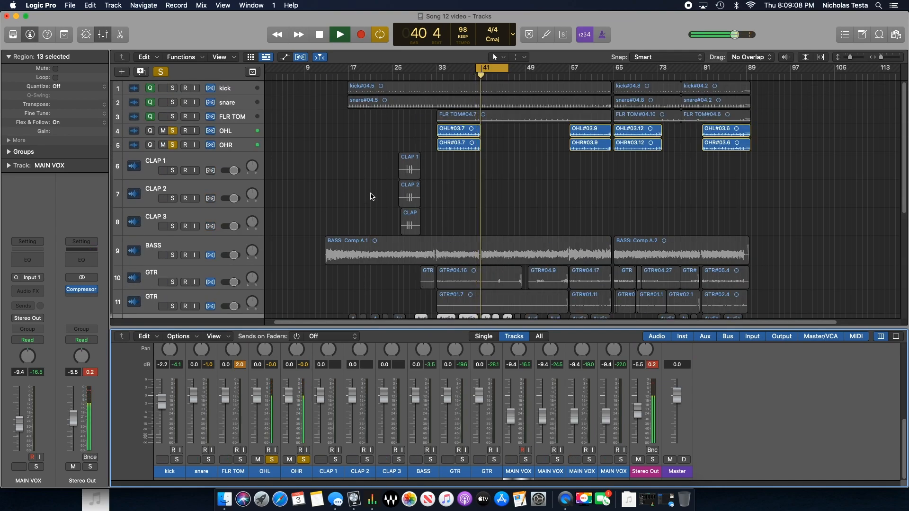
pyautogui.press('space')
pyautogui.moveTo(491, 70); pyautogui.dragTo(462, 71)
pyautogui.press('space')
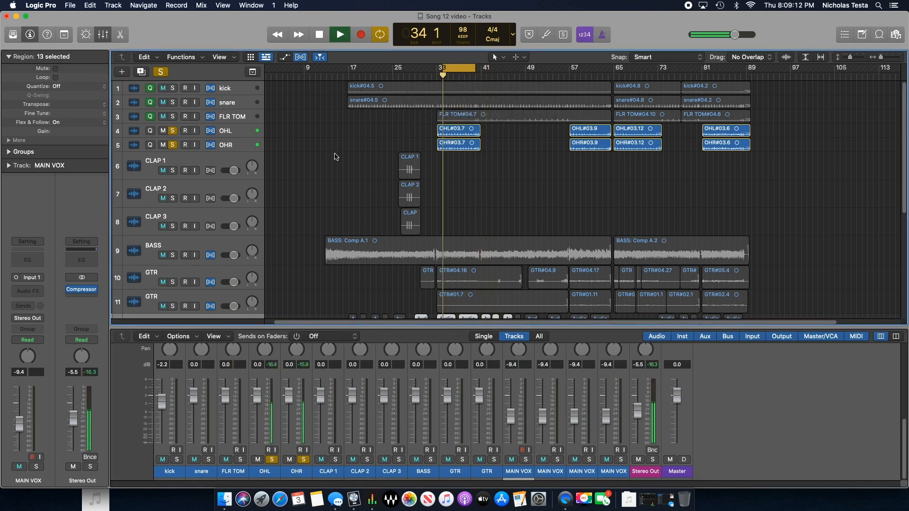
# - Pan the OHL channel to -64 and the OHR channel to +63
pyautogui.scroll(-5, 312, 149)
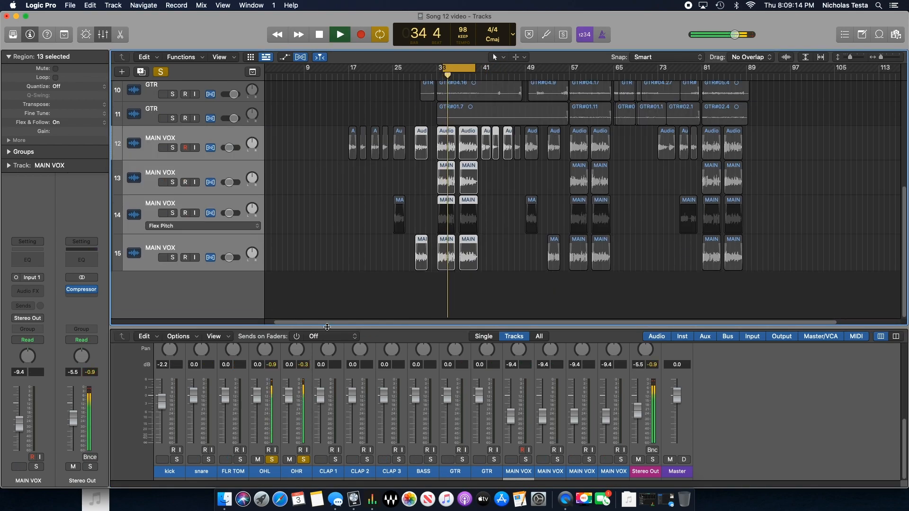
pyautogui.moveTo(328, 327); pyautogui.dragTo(334, 162)
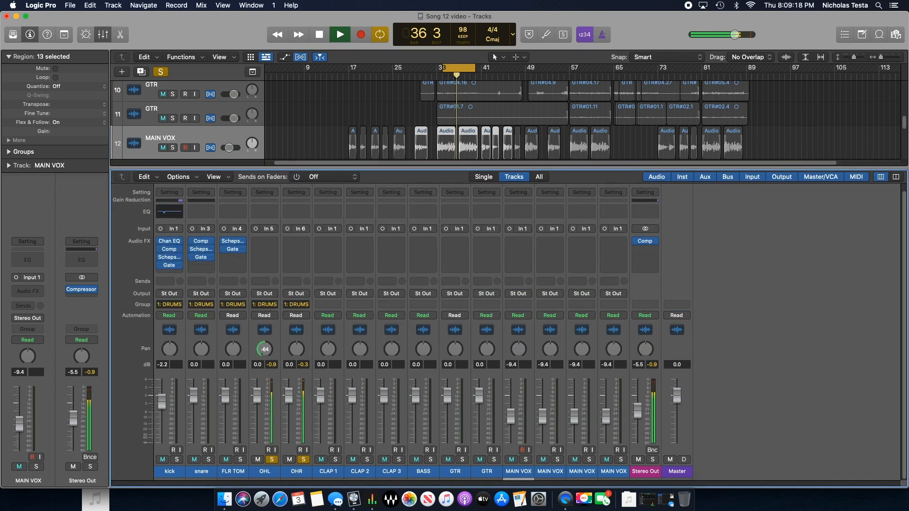
pyautogui.moveTo(305, 348); pyautogui.dragTo(294, 260)
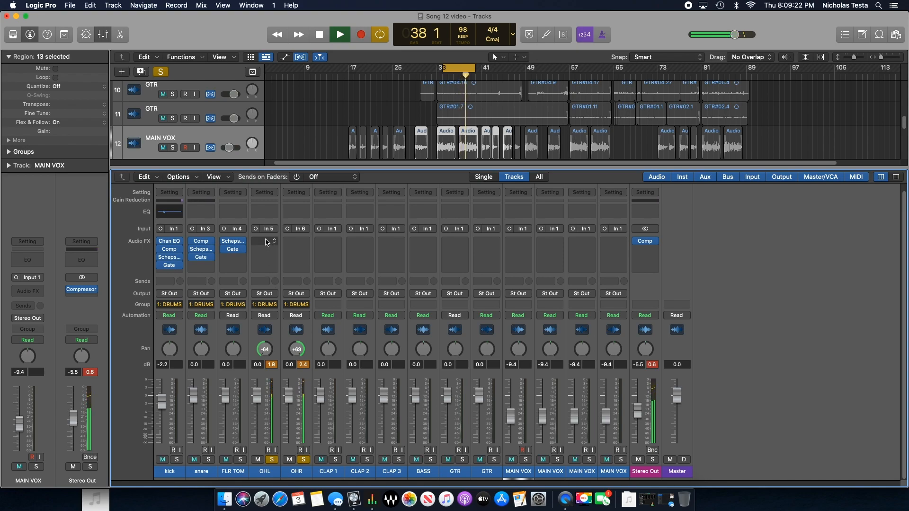
# - Compare the overheads with the full mix, then leave only the OHL channel soloed
pyautogui.click(268, 242)
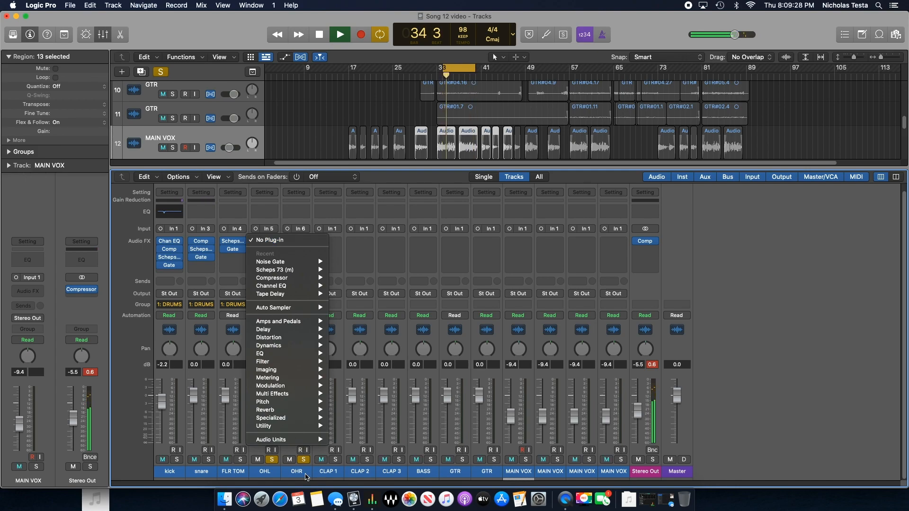
pyautogui.click(304, 462)
pyautogui.click(304, 460)
pyautogui.click(272, 460)
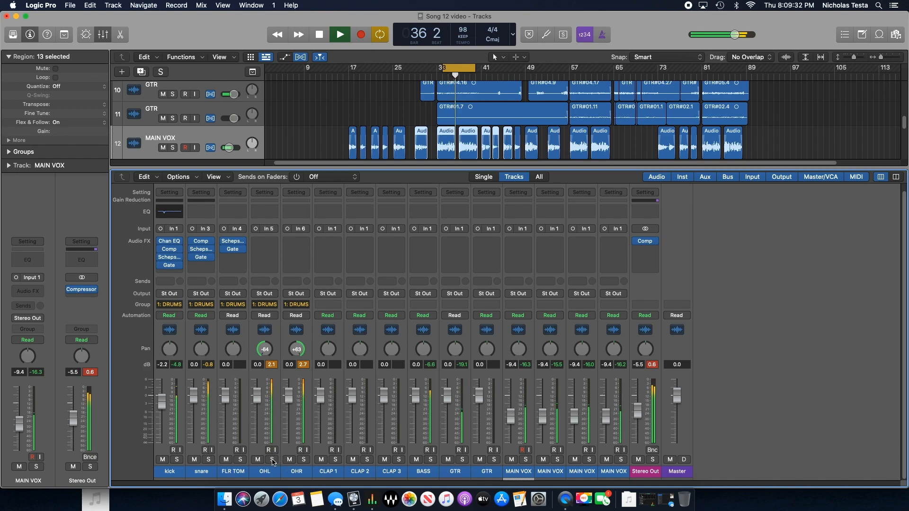
pyautogui.click(273, 460)
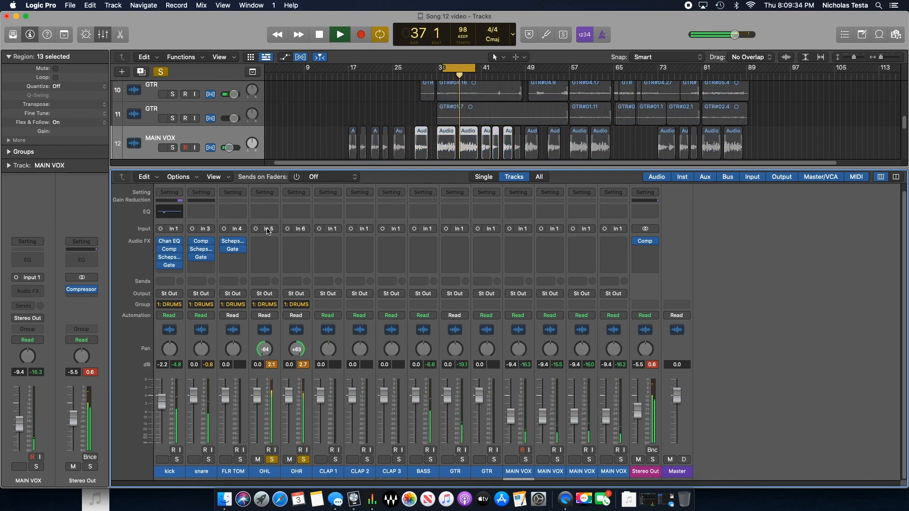
pyautogui.click(304, 461)
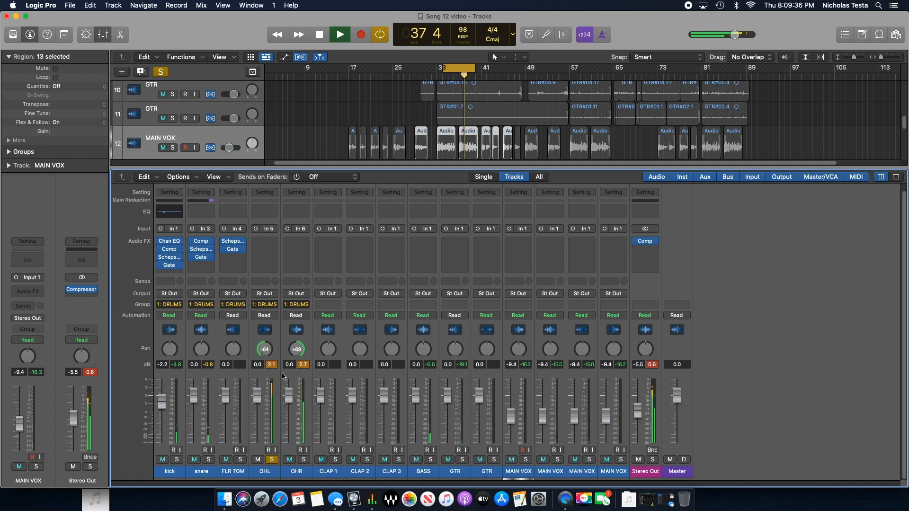
# - Insert a Channel EQ on the OHL channel and enable its low cut at 356 Hz during playback
pyautogui.click(258, 241)
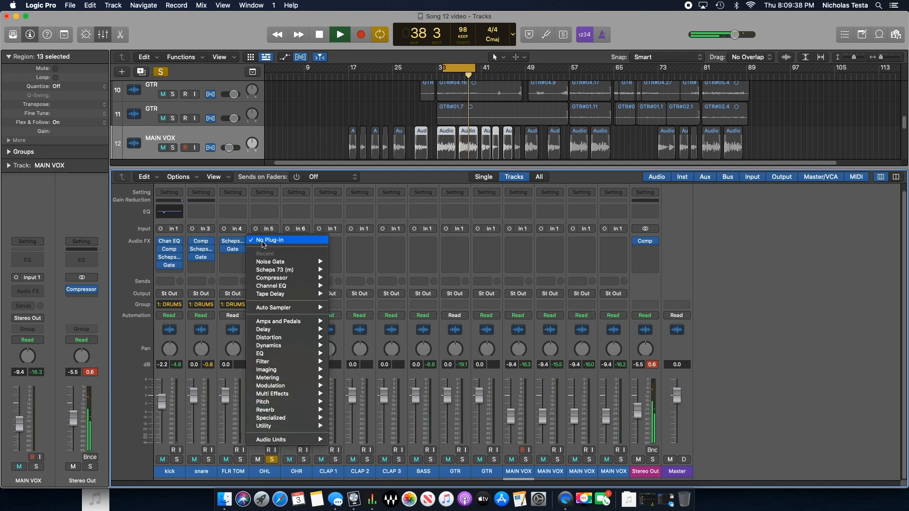
pyautogui.moveTo(277, 279)
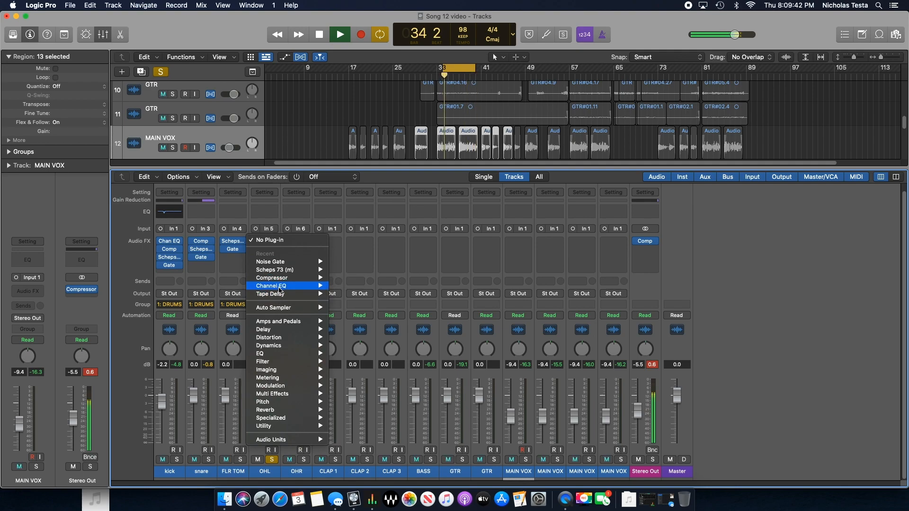
pyautogui.click(339, 287)
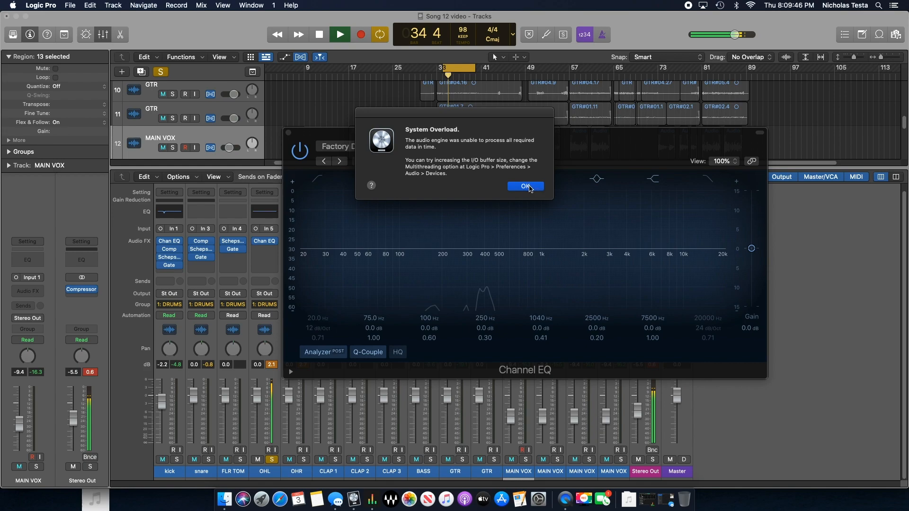
pyautogui.click(526, 186)
pyautogui.moveTo(483, 141); pyautogui.dragTo(475, 152)
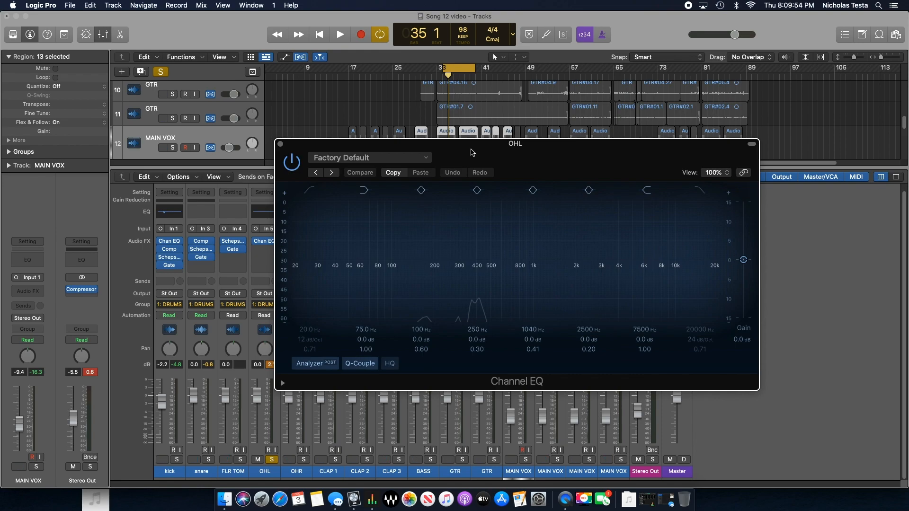
pyautogui.press('space')
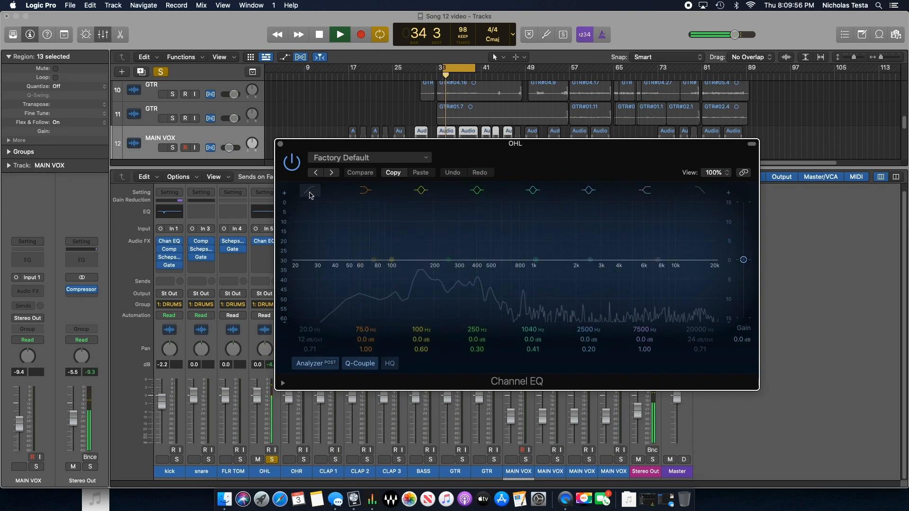
pyautogui.click(310, 194)
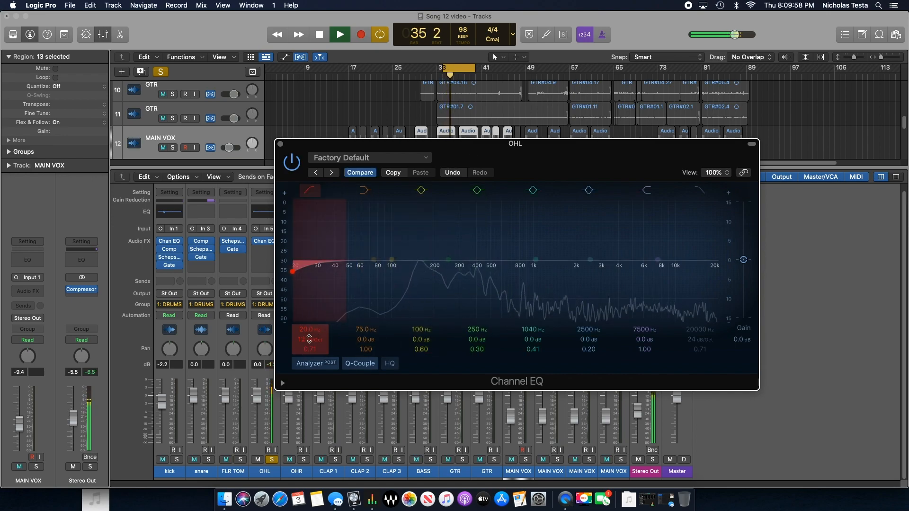
pyautogui.moveTo(309, 339)
pyautogui.mouseDown()
pyautogui.moveTo(309, 312)
pyautogui.moveTo(309, 329)
pyautogui.mouseUp()
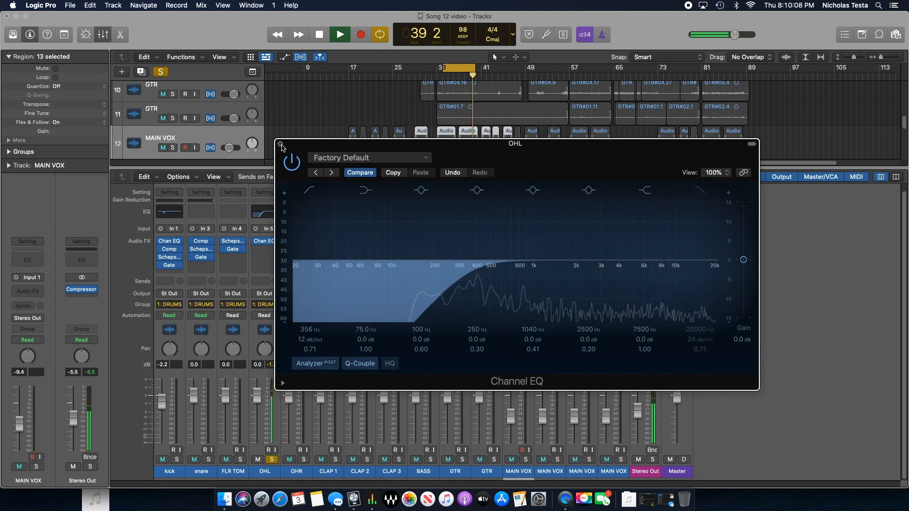
# - Boost 4300 Hz by 1.0 dB and cut 476 Hz by 3.7 dB with a Q of 2.20 in the OHL Channel EQ
pyautogui.moveTo(593, 342)
pyautogui.mouseDown()
pyautogui.moveTo(587, 317)
pyautogui.moveTo(588, 341)
pyautogui.mouseUp()
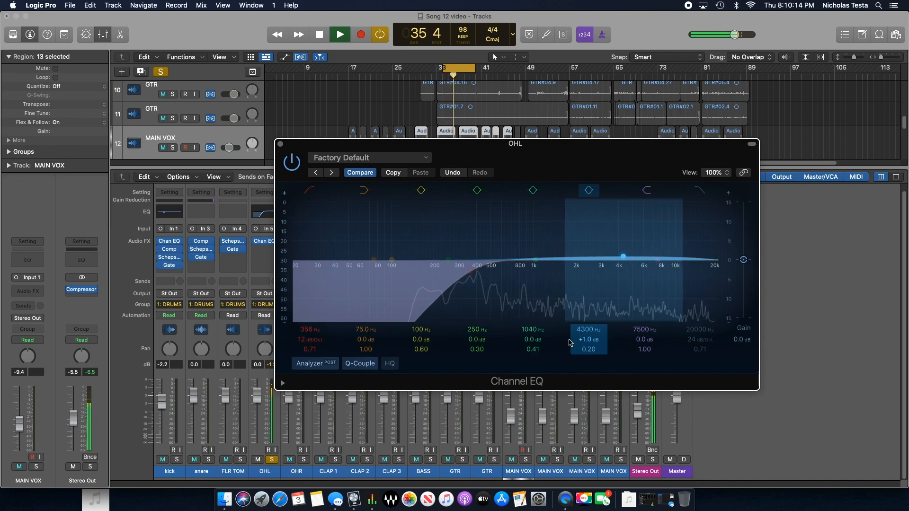
pyautogui.moveTo(532, 340)
pyautogui.mouseDown()
pyautogui.moveTo(533, 348)
pyautogui.moveTo(533, 309)
pyautogui.moveTo(532, 368)
pyautogui.moveTo(533, 351)
pyautogui.mouseUp()
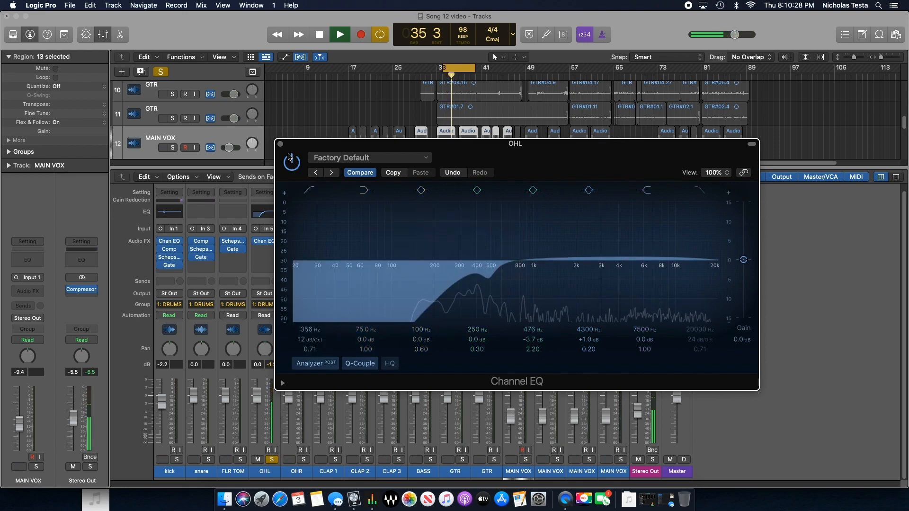
pyautogui.click(280, 144)
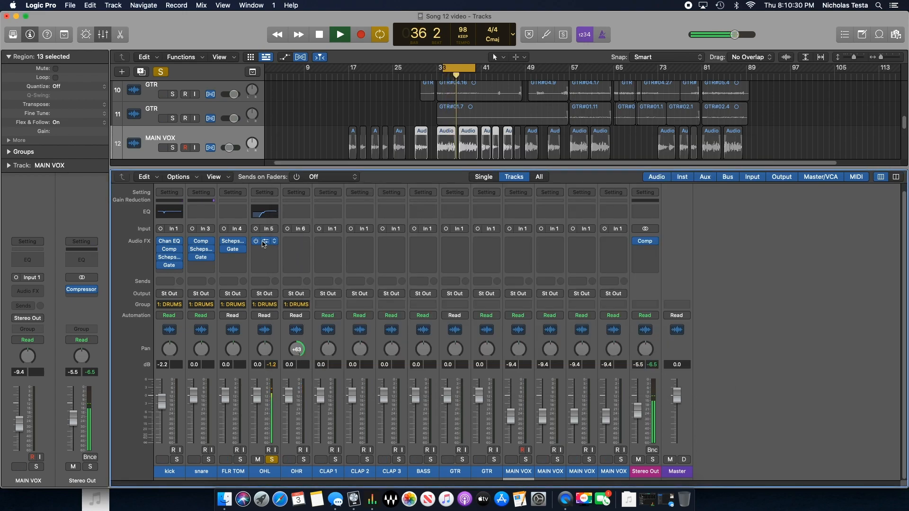
# - Copy the OHL Channel EQ to the OHR channel, solo all five drum channels during playback and stop
pyautogui.moveTo(258, 242); pyautogui.dragTo(296, 241)
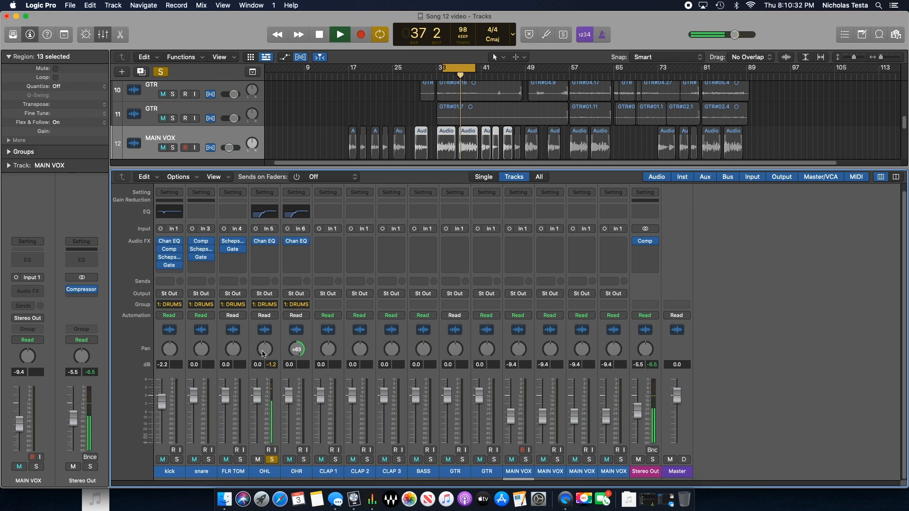
pyautogui.moveTo(304, 460); pyautogui.dragTo(178, 463)
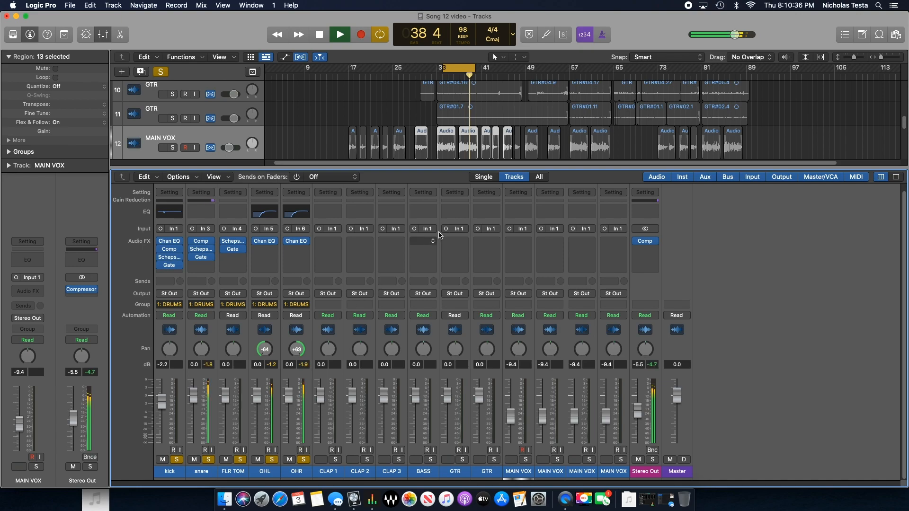
pyautogui.press('space')
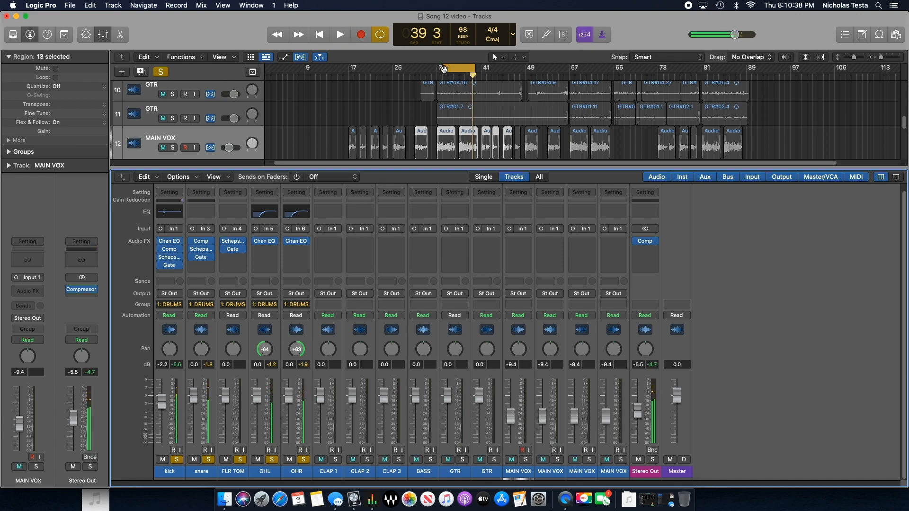
# - Extend the cycle start back to bar 28 and, during playback, set snare to -2.5 dB, FLR TOM to -2.3 dB and both overheads to -6.0 dB
pyautogui.moveTo(444, 68); pyautogui.dragTo(410, 69)
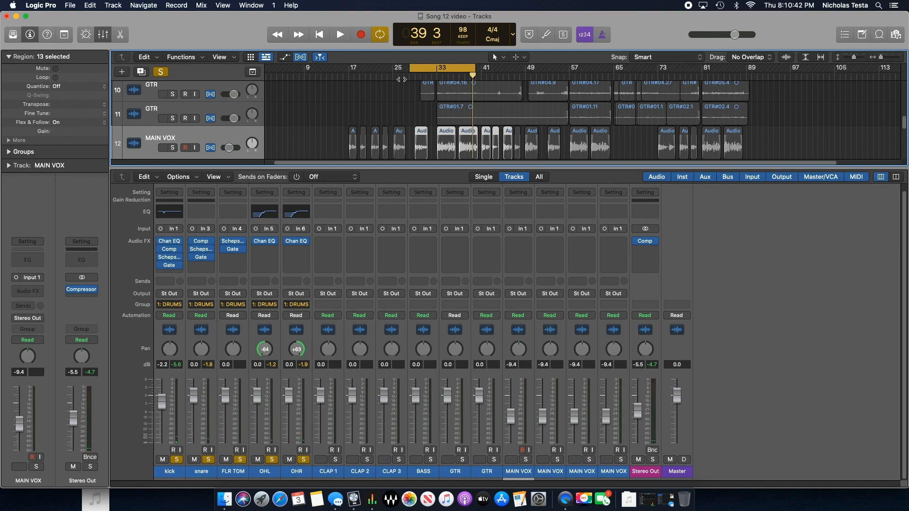
pyautogui.press('space')
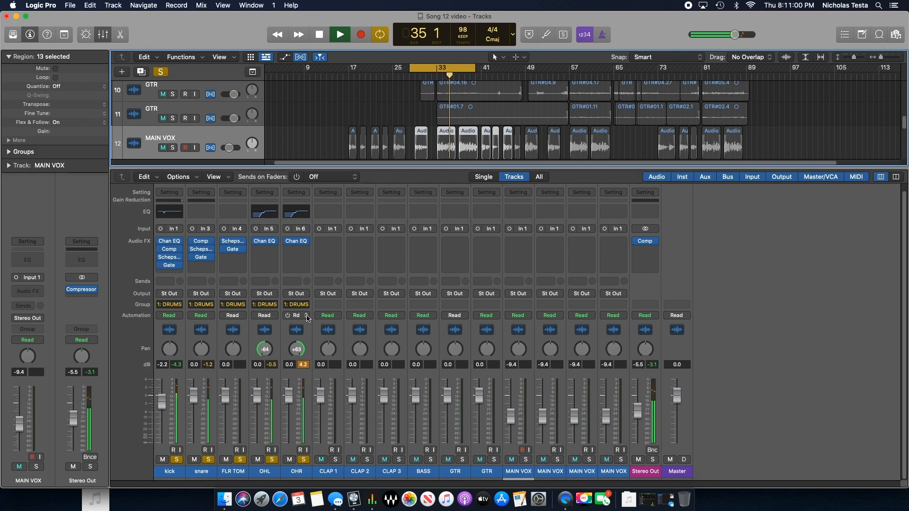
pyautogui.moveTo(194, 397); pyautogui.dragTo(263, 441)
pyautogui.moveTo(289, 396); pyautogui.dragTo(288, 436)
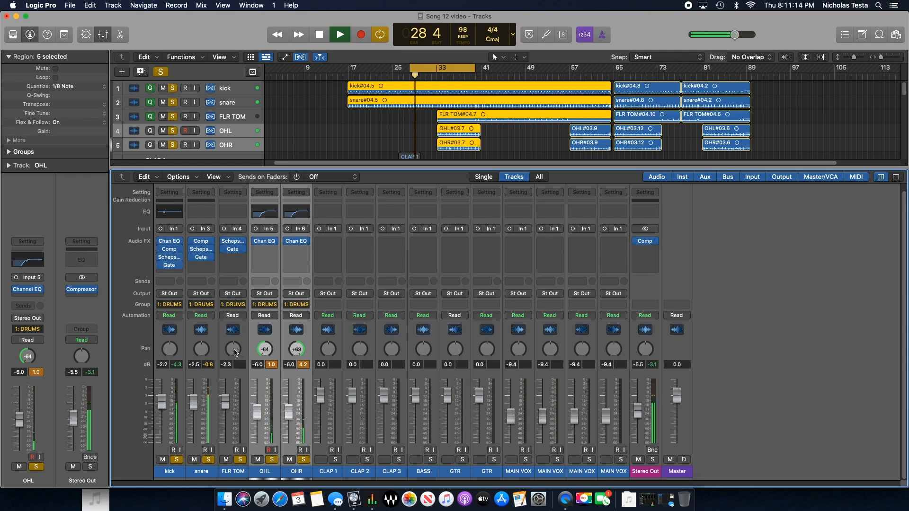
# - Pan FLR TOM to -64 and set its level to -1.0 dB while looping about bars 37 to 49
pyautogui.moveTo(235, 352); pyautogui.dragTo(226, 452)
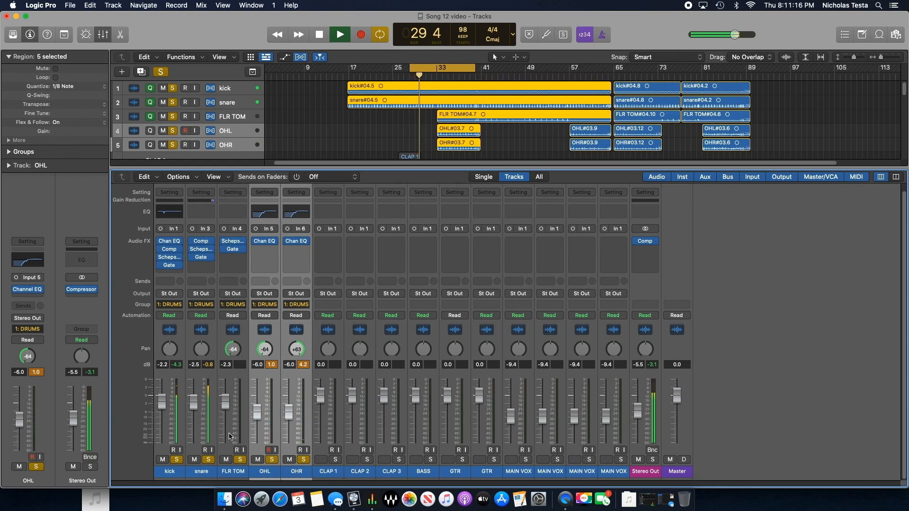
pyautogui.press('space')
pyautogui.moveTo(431, 70); pyautogui.dragTo(481, 76)
pyautogui.press('space')
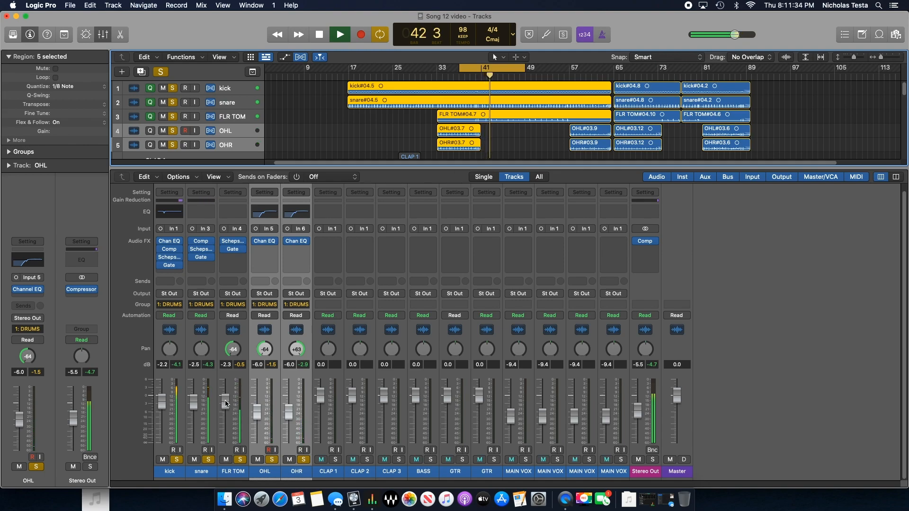
pyautogui.moveTo(226, 410); pyautogui.dragTo(227, 406)
pyautogui.press('space')
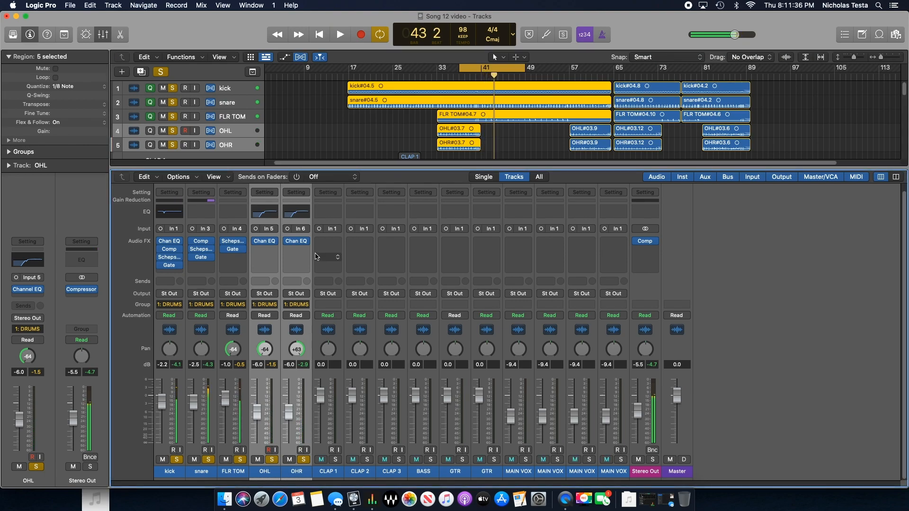
# - Turn off the cycle and add a Bus 1 send to the snare channel
pyautogui.click(410, 123)
pyautogui.press('c')
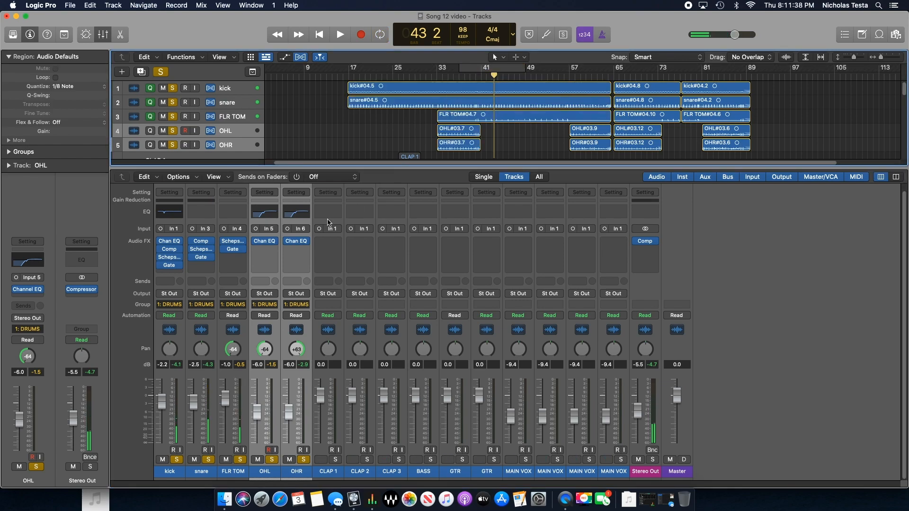
pyautogui.click(203, 473)
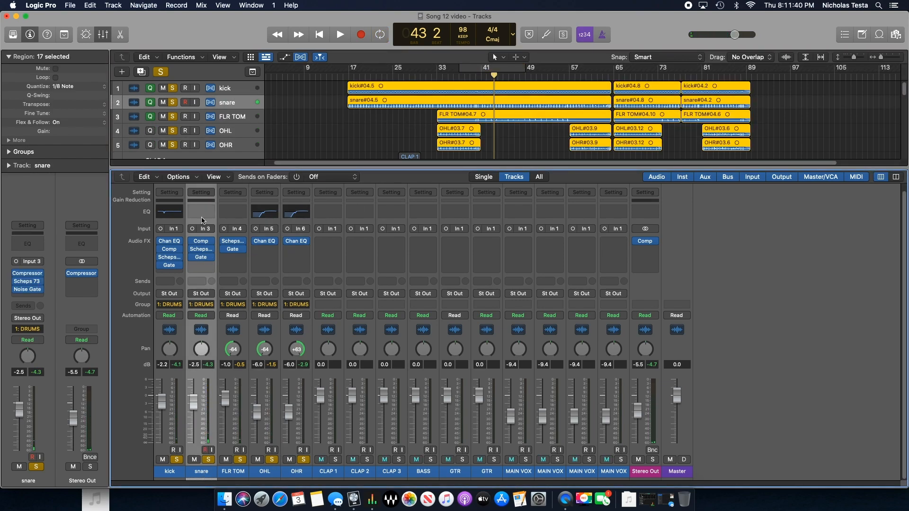
pyautogui.click(197, 283)
pyautogui.moveTo(199, 294)
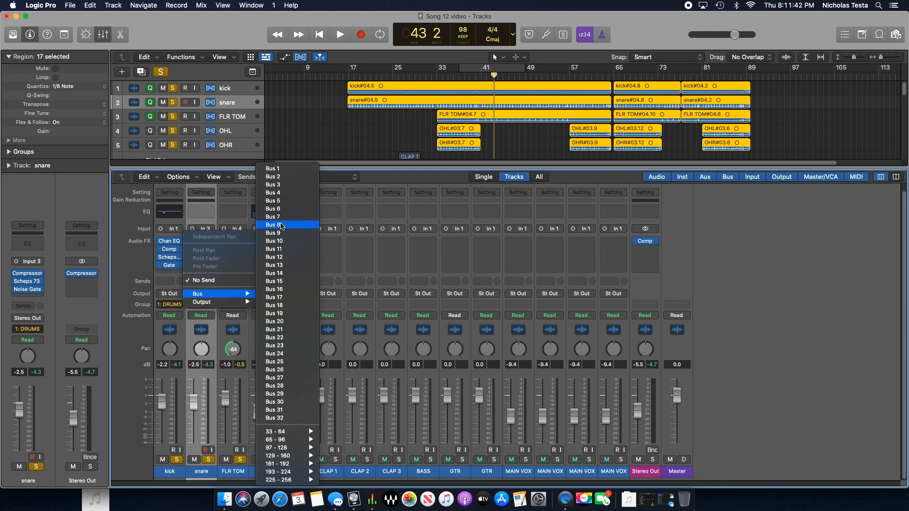
pyautogui.click(277, 172)
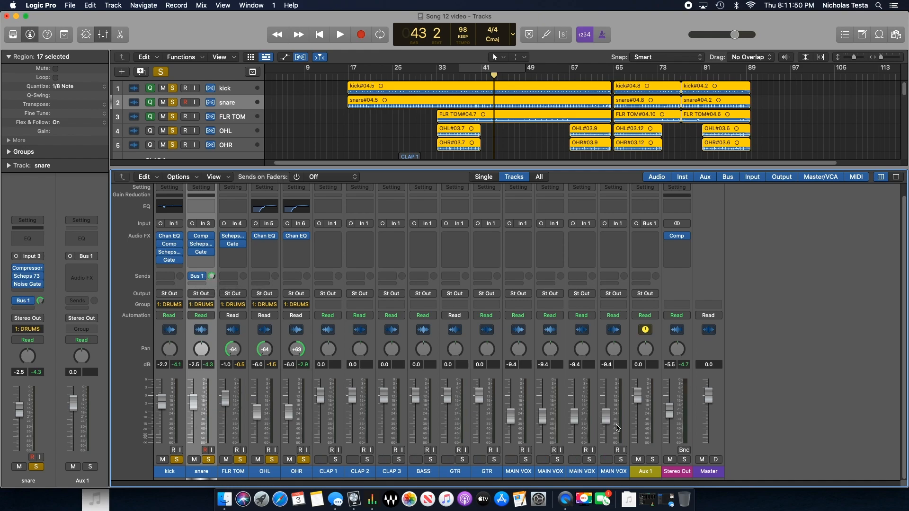
# - Insert the mono-to-stereo Space Designer reverb on the Aux 1 channel
pyautogui.click(646, 236)
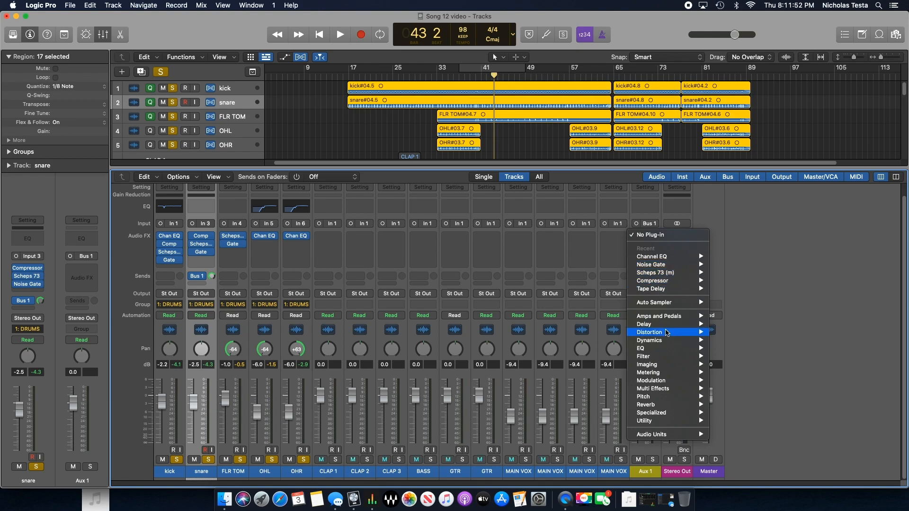
pyautogui.moveTo(667, 405)
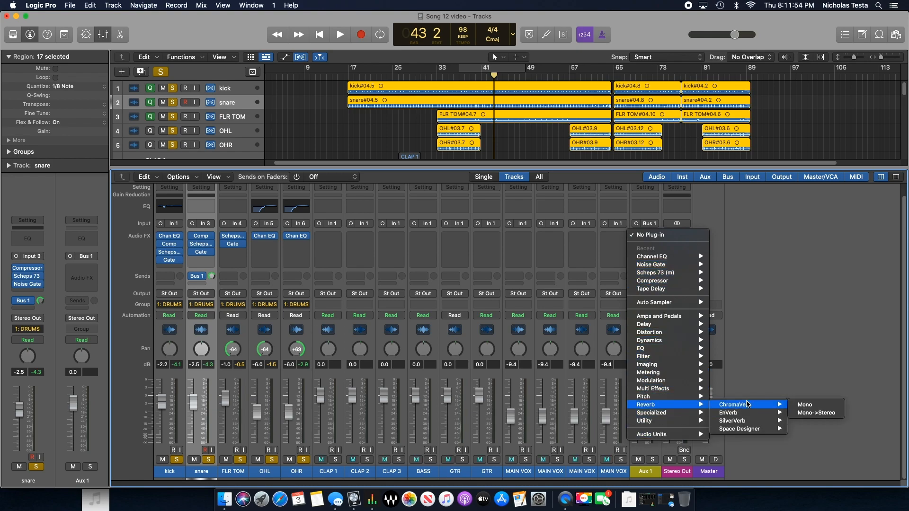
pyautogui.moveTo(760, 429)
pyautogui.click(815, 438)
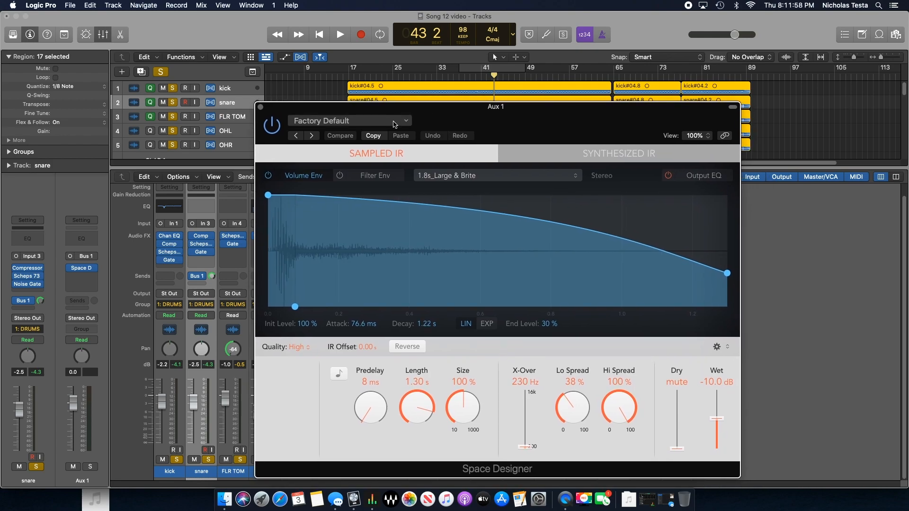
# - Try the 2.6s TV Studio preset from the medium-space halls in Space Designer during playback
pyautogui.click(401, 124)
pyautogui.moveTo(395, 308)
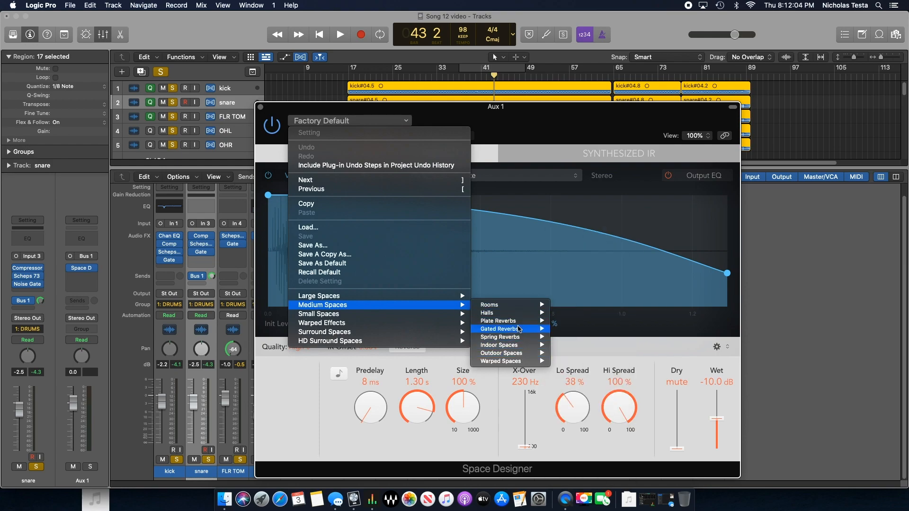
pyautogui.moveTo(521, 317)
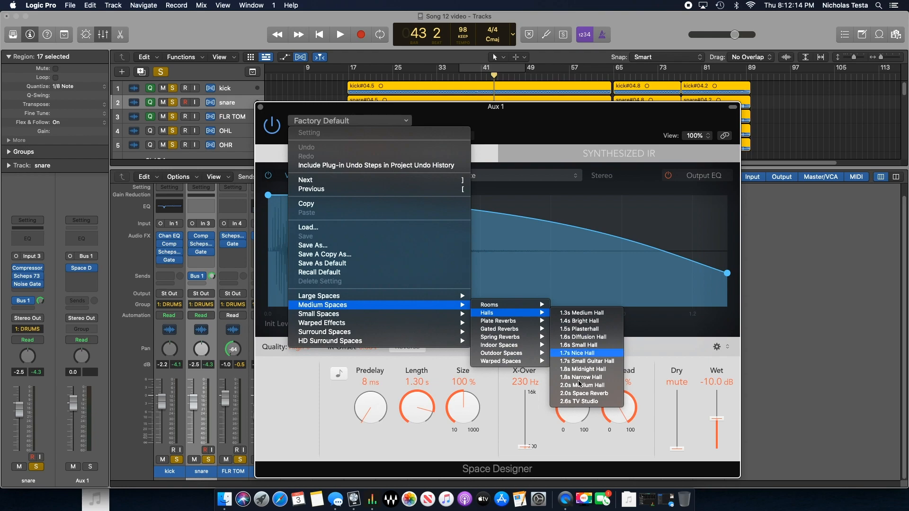
pyautogui.click(597, 401)
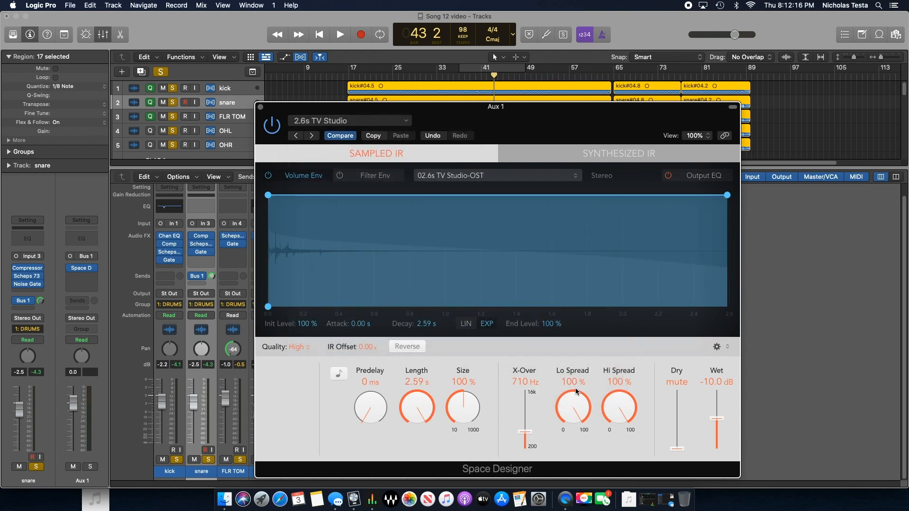
pyautogui.press('space')
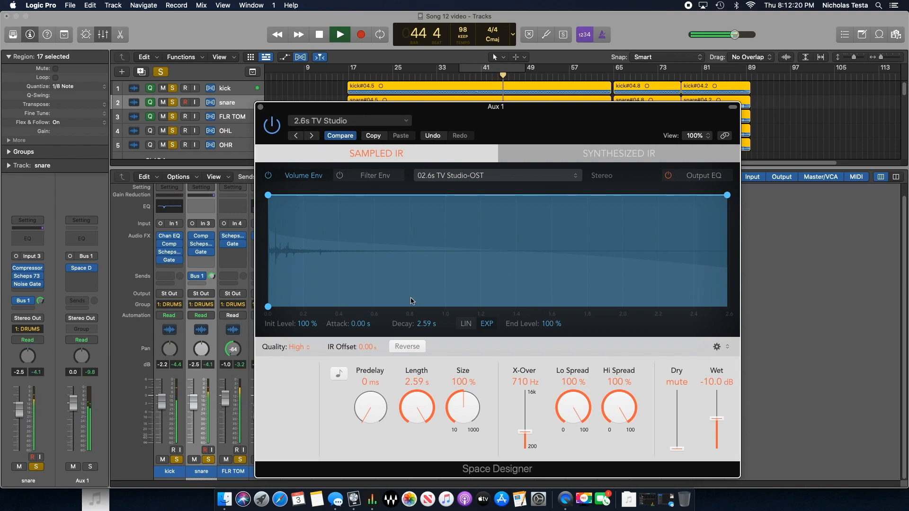
# - Load the 1.7s Nice Hall preset in Space Designer, shorten its length to 796 ms and close the plug-in
pyautogui.click(410, 123)
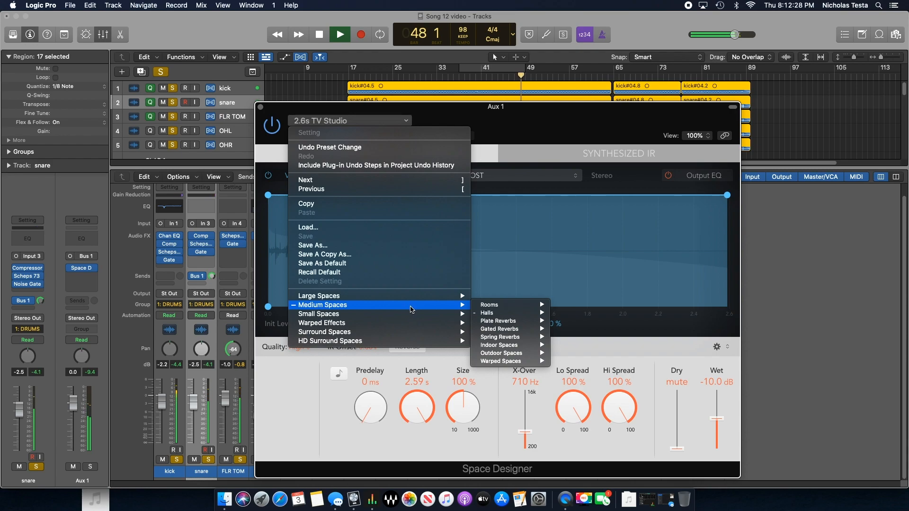
pyautogui.moveTo(502, 312)
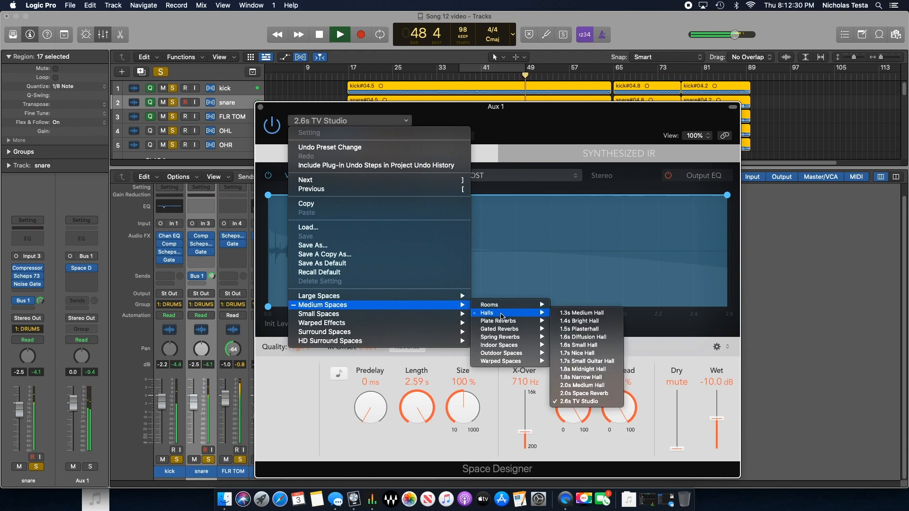
pyautogui.click(604, 354)
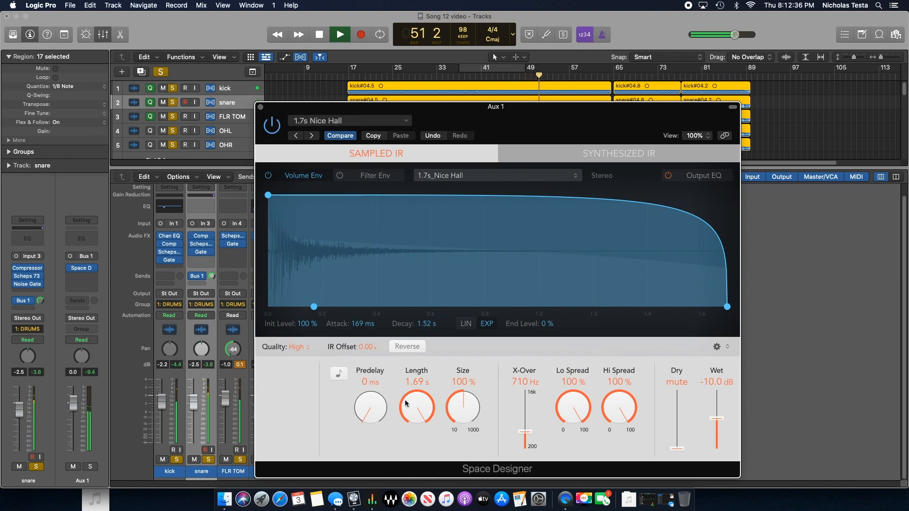
pyautogui.moveTo(403, 406); pyautogui.dragTo(419, 442)
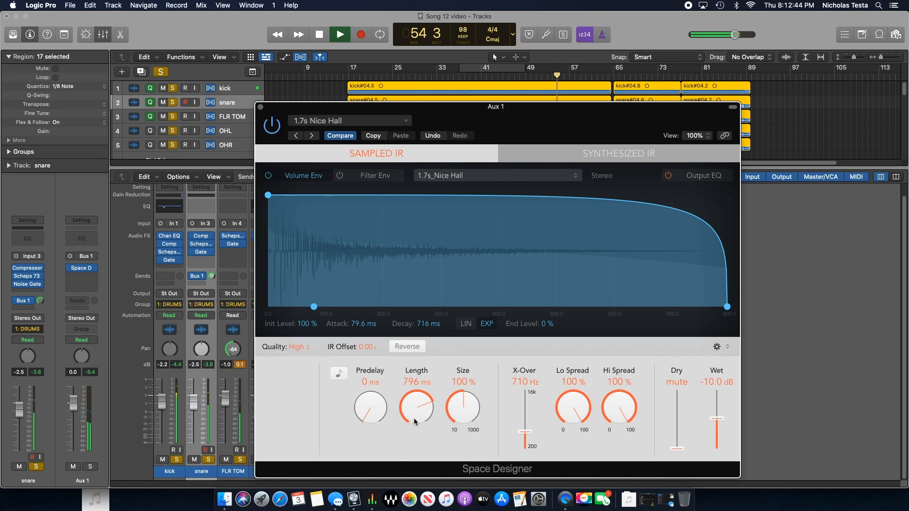
pyautogui.click(261, 108)
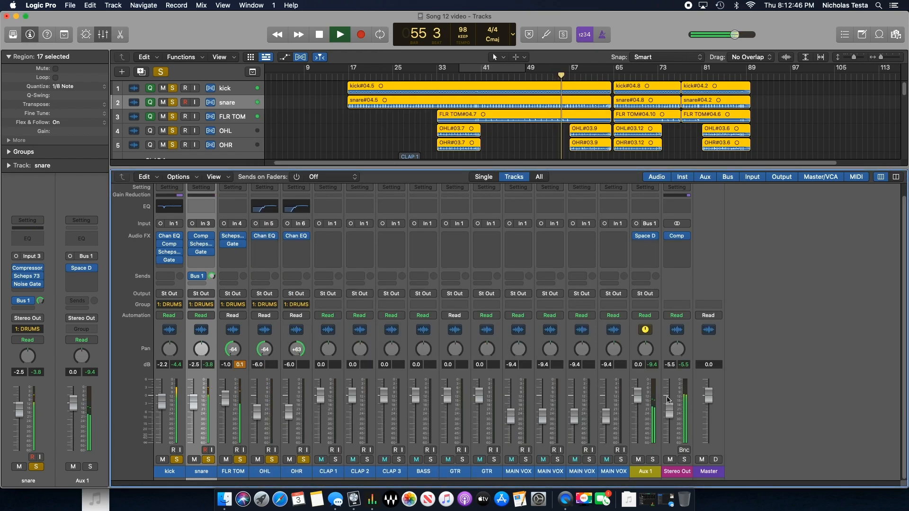
# - Lower the Aux 1 reverb return to -16.8 dB during playback, and stop
pyautogui.click(632, 420)
pyautogui.moveTo(638, 395); pyautogui.dragTo(638, 427)
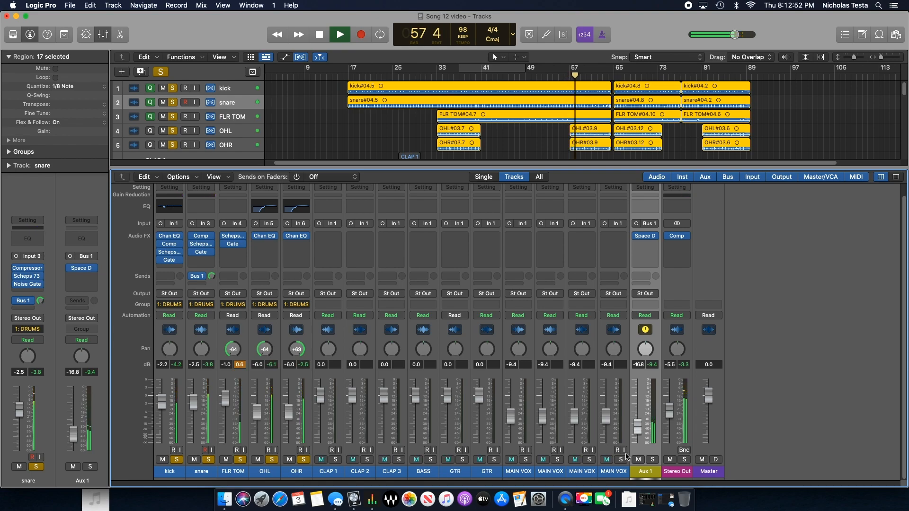
pyautogui.press('space')
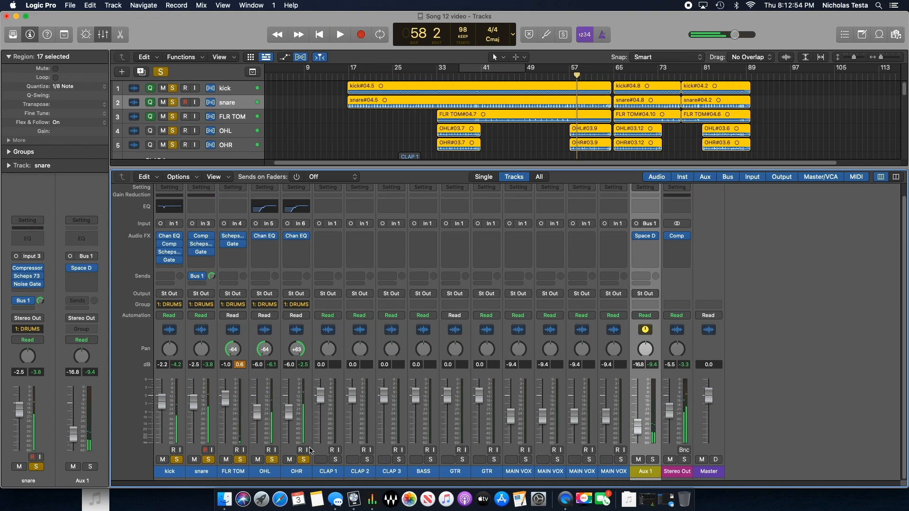
# - Clear all solos, hide the mixer and play a cycle over the clap regions from bar 26 to 30
pyautogui.click(160, 72)
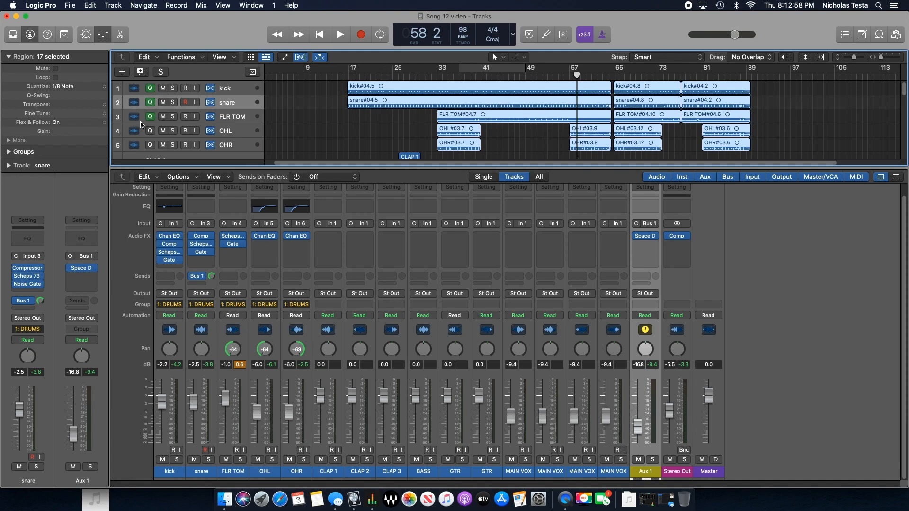
pyautogui.click(103, 34)
pyautogui.click(408, 76)
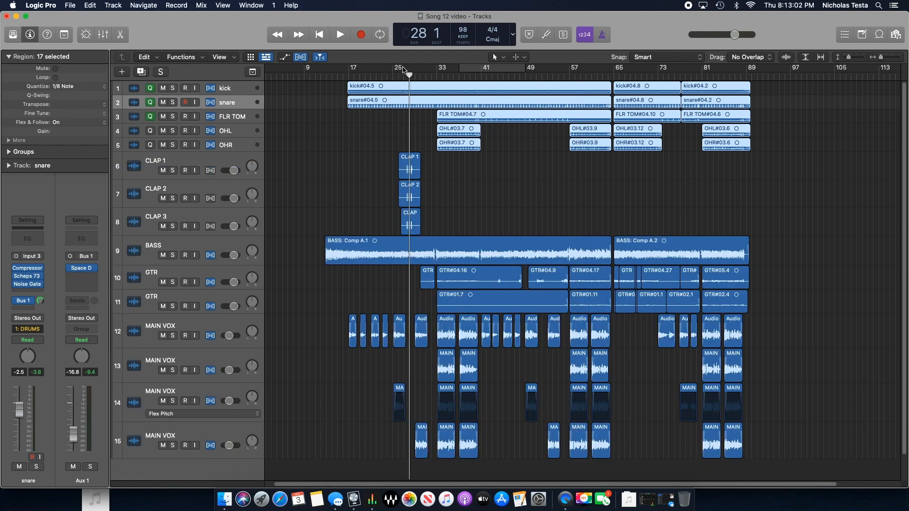
pyautogui.moveTo(403, 70); pyautogui.dragTo(420, 70)
pyautogui.press('space')
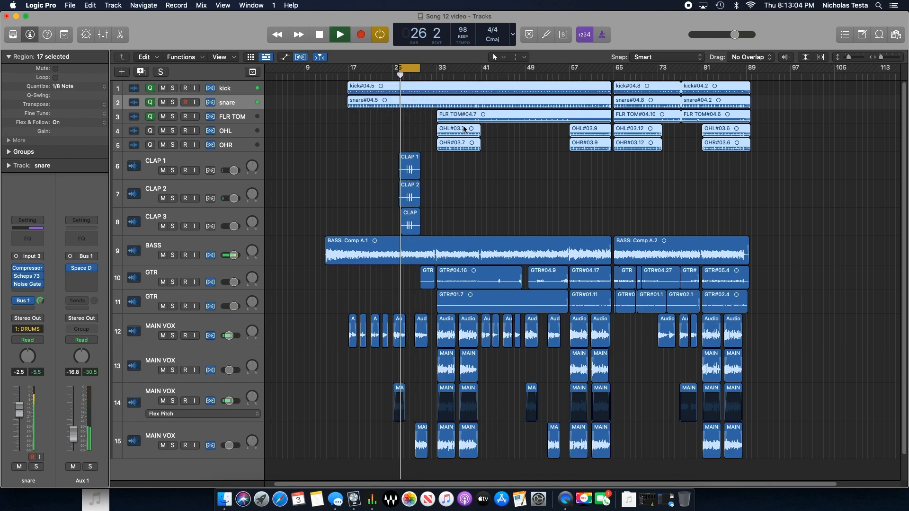
pyautogui.moveTo(881, 58); pyautogui.dragTo(888, 61)
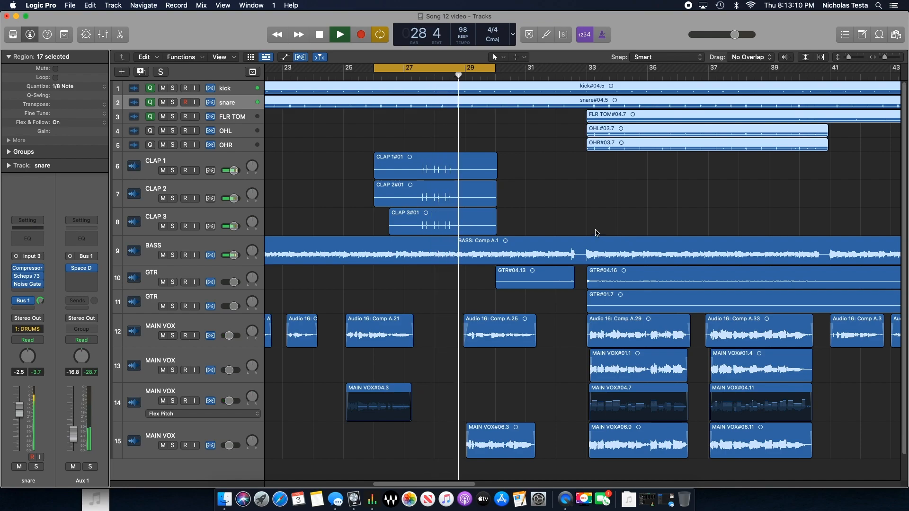
pyautogui.press('space')
# - Pan CLAP 2 to -27 and CLAP 3 to +25, and show the mixer again
pyautogui.click(228, 161)
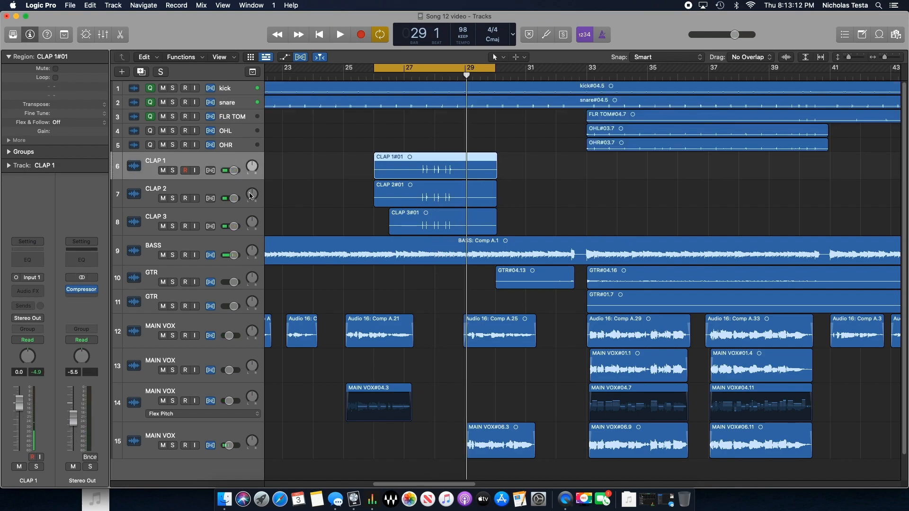
pyautogui.moveTo(251, 194); pyautogui.dragTo(252, 202)
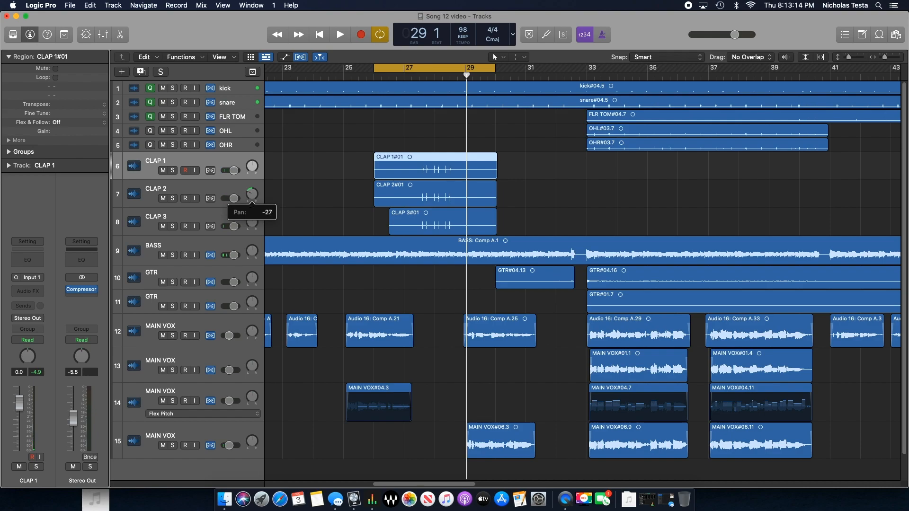
pyautogui.moveTo(252, 222); pyautogui.dragTo(251, 219)
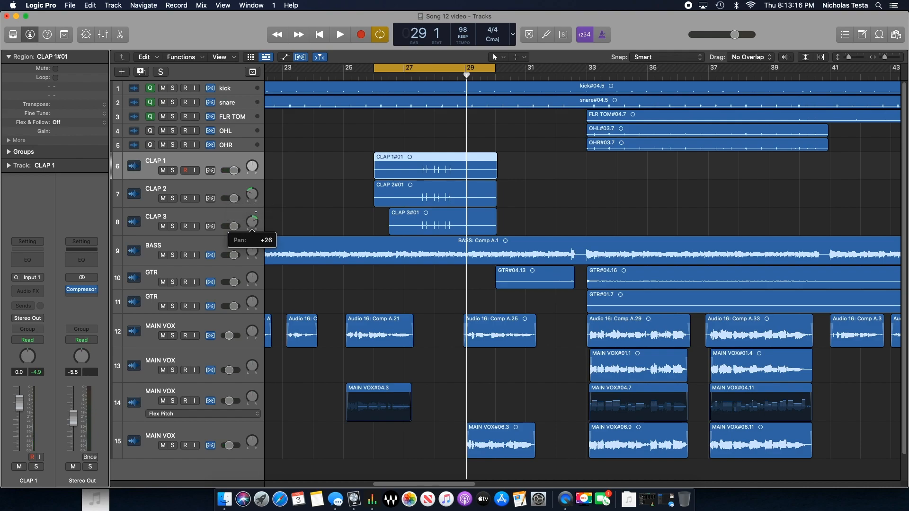
pyautogui.click(103, 34)
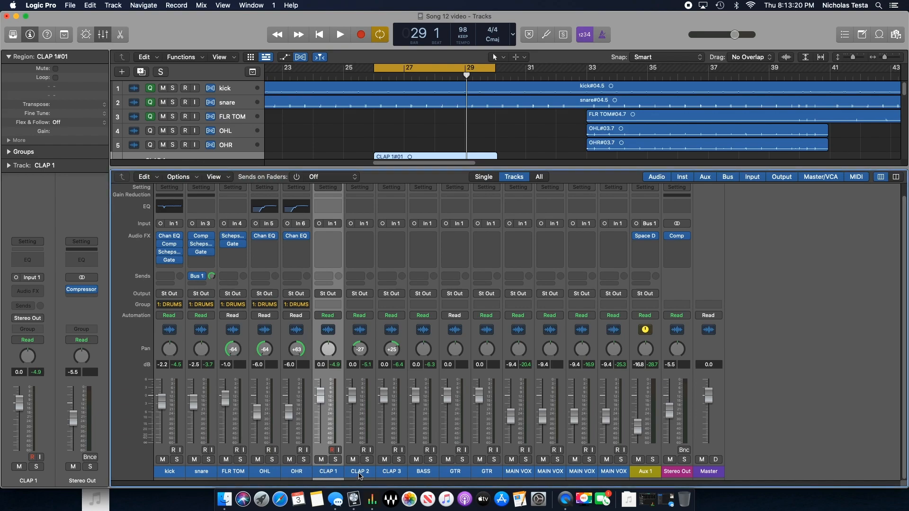
# - Lower CLAP 1, CLAP 2 and CLAP 3 together to about -5 dB, and play back the cycle to hear the balance
pyautogui.keyDown('shift'); pyautogui.click(360, 474); pyautogui.keyUp('shift')
pyautogui.keyDown('shift'); pyautogui.click(392, 471); pyautogui.keyUp('shift')
pyautogui.moveTo(384, 396); pyautogui.dragTo(384, 406)
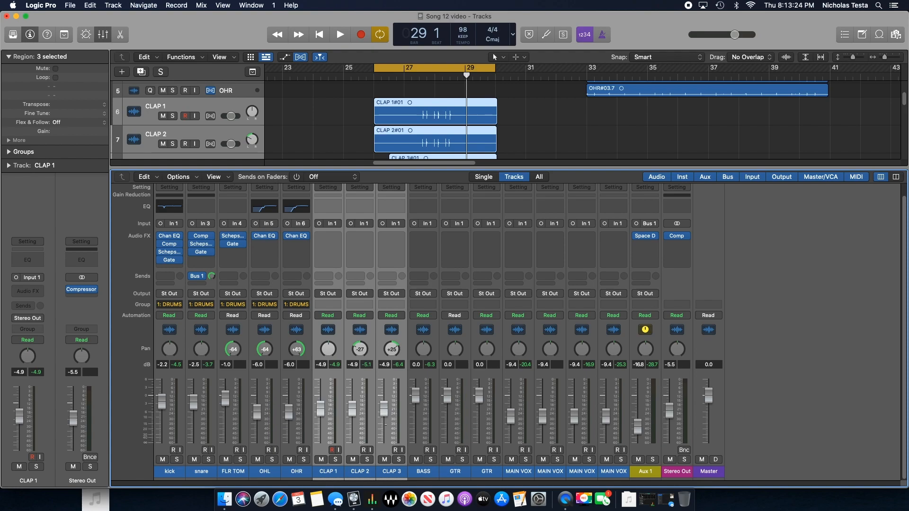
pyautogui.press('space')
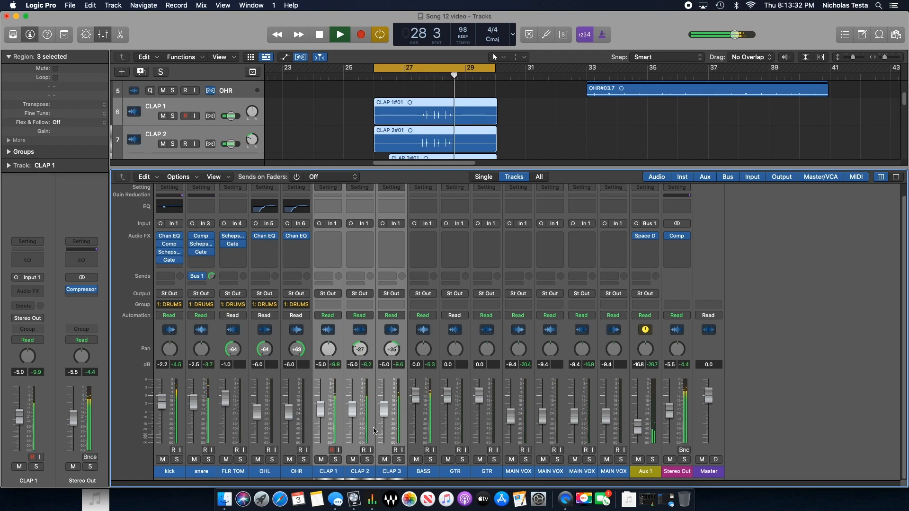
pyautogui.press('space')
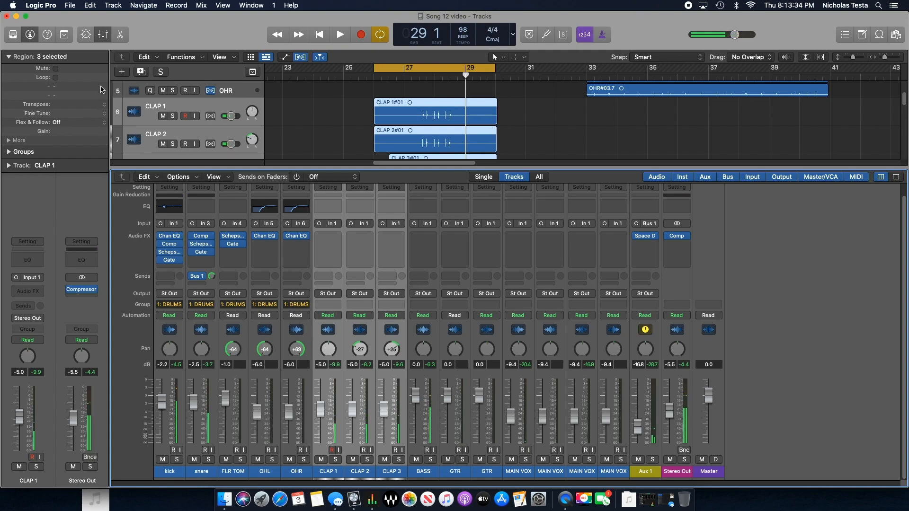
# - Hide the mixer, set a cycle from about bar 19 to 35, and play the BASS track soloed
pyautogui.click(102, 36)
pyautogui.click(424, 70)
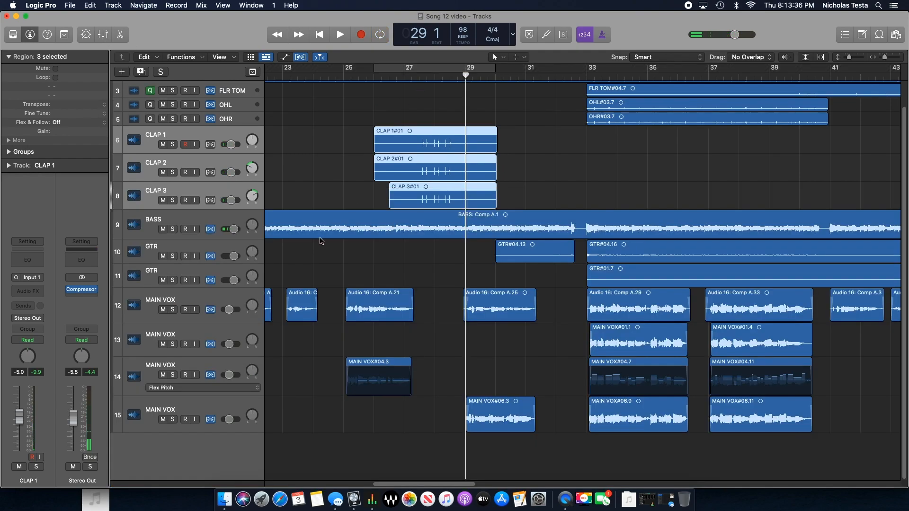
pyautogui.click(228, 219)
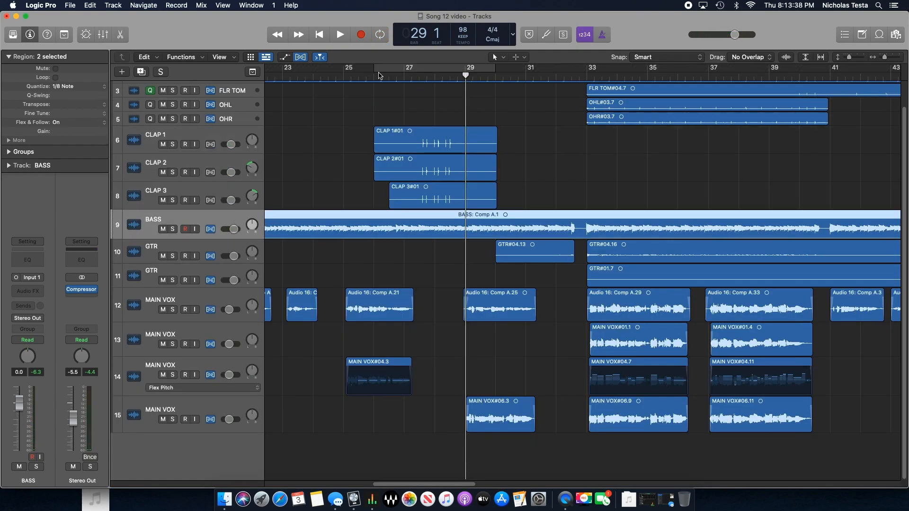
pyautogui.moveTo(888, 60); pyautogui.dragTo(876, 64)
pyautogui.hscroll(-2, 574, 164)
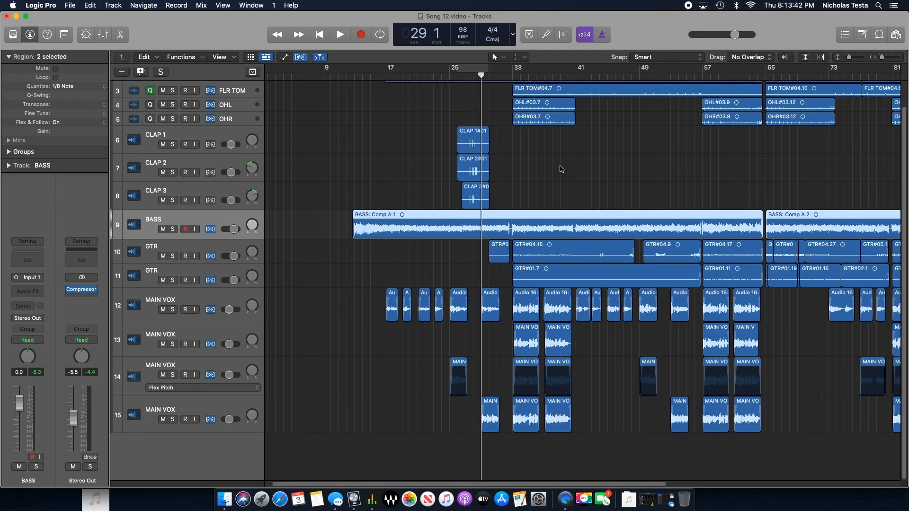
pyautogui.moveTo(402, 66); pyautogui.dragTo(527, 68)
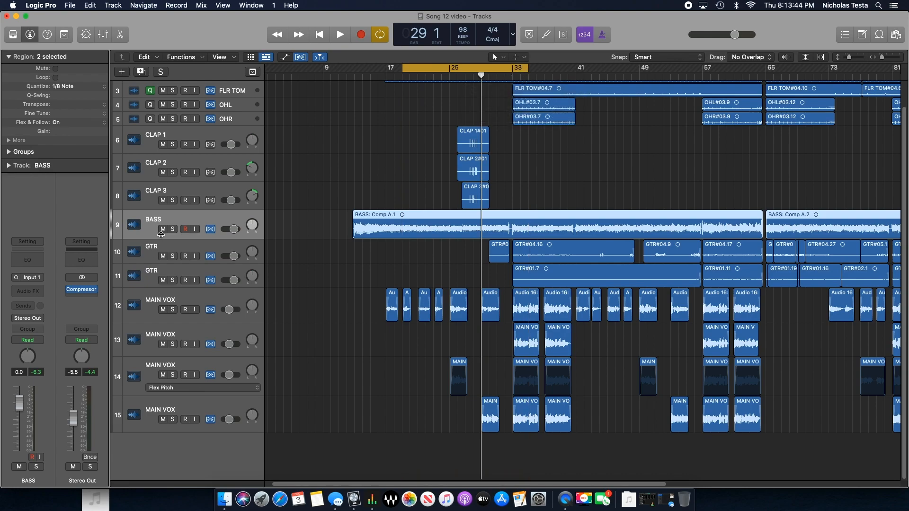
pyautogui.click(174, 229)
pyautogui.press('space')
pyautogui.click(213, 221)
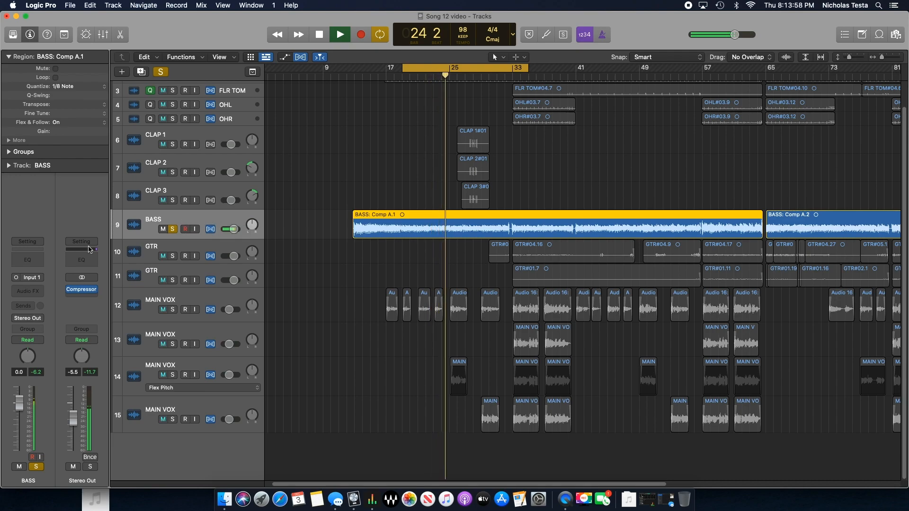
# - Insert a mono Compressor on BASS using the Studio FET model, with auto gain and auto release off
pyautogui.click(28, 291)
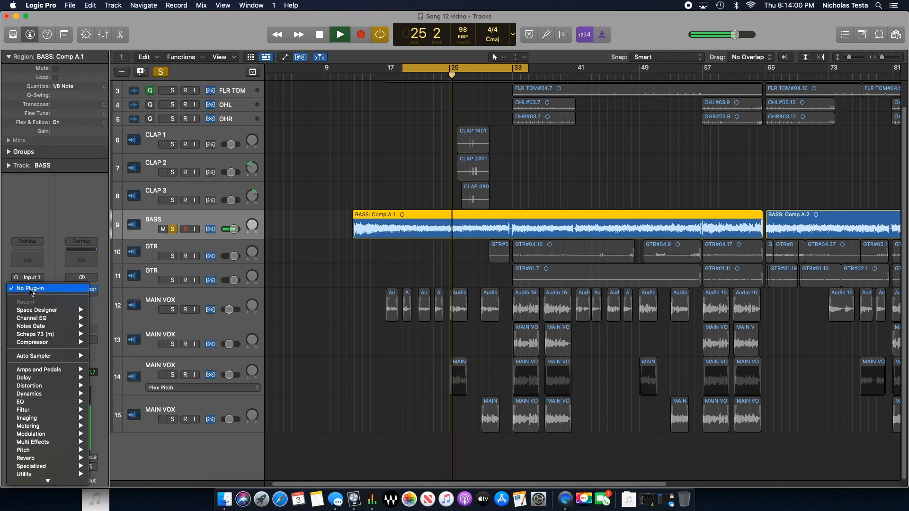
pyautogui.moveTo(75, 342)
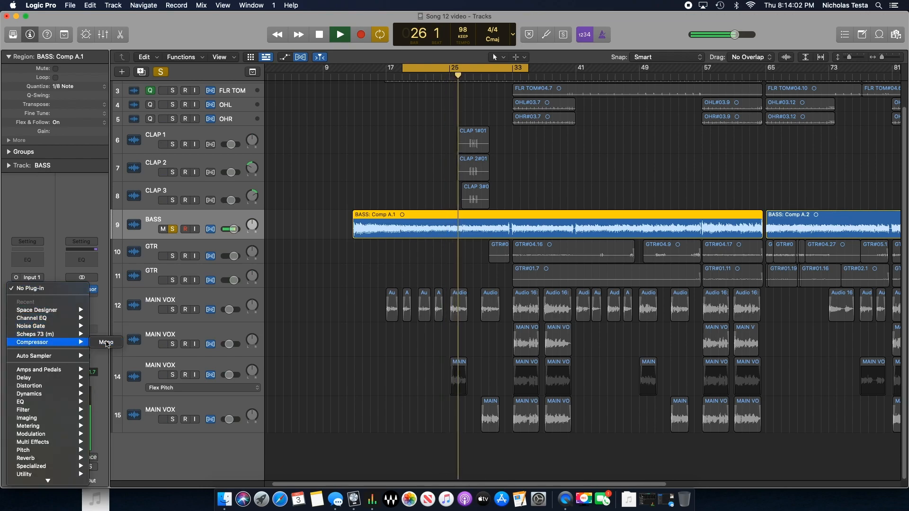
pyautogui.click(109, 342)
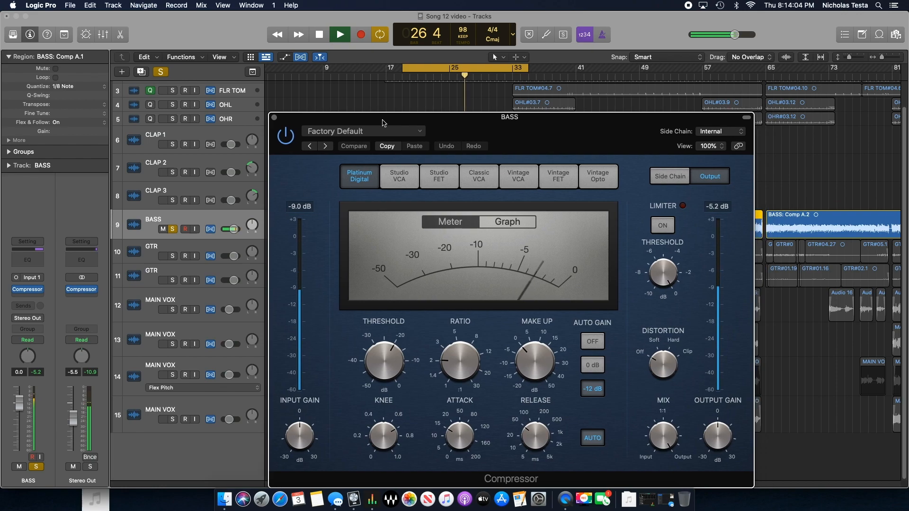
pyautogui.click(438, 175)
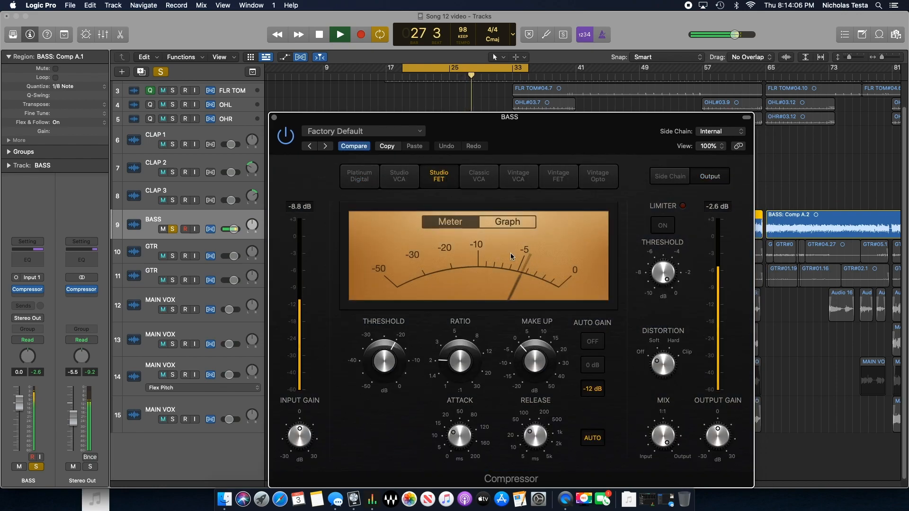
pyautogui.click(593, 341)
pyautogui.click(593, 438)
# - Set the bass compressor's ratio to 3.1:1, attack to 7.5 ms, threshold to -15 dB and distortion to Soft, and close it
pyautogui.moveTo(462, 359); pyautogui.dragTo(458, 340)
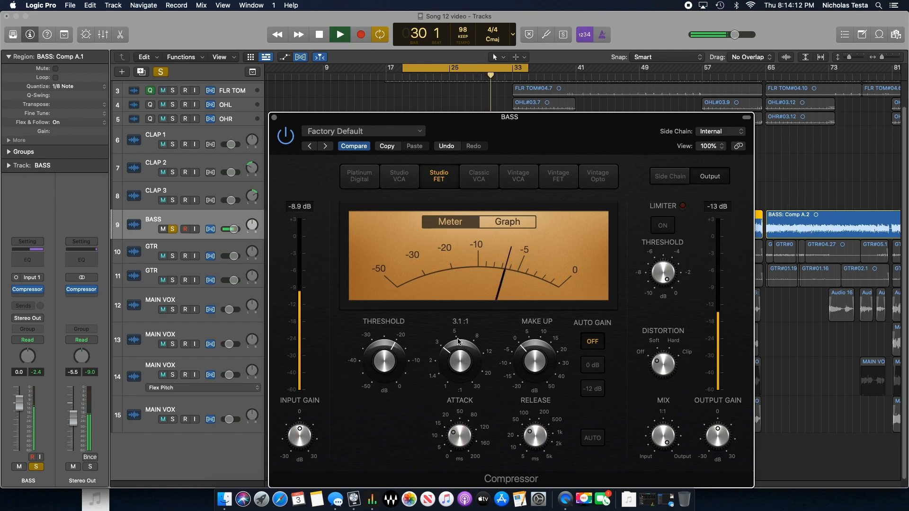
pyautogui.moveTo(380, 361); pyautogui.dragTo(382, 357)
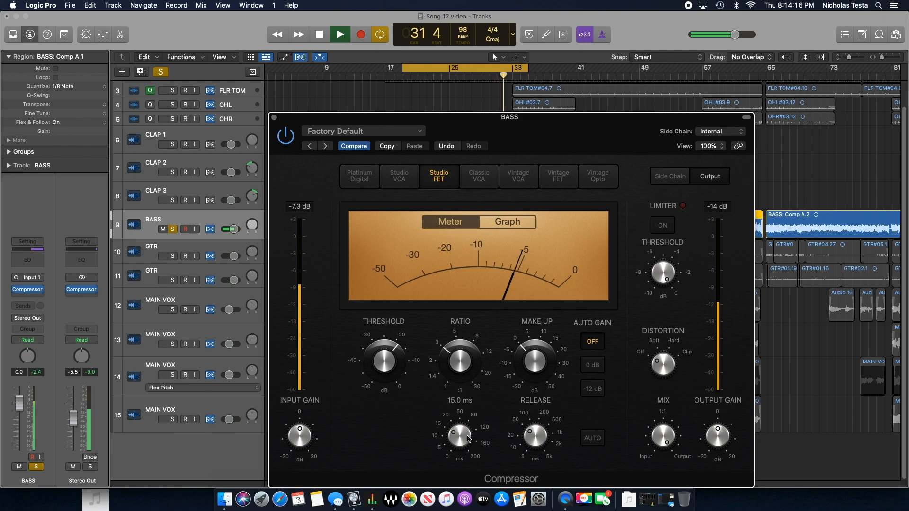
pyautogui.moveTo(466, 443); pyautogui.dragTo(463, 455)
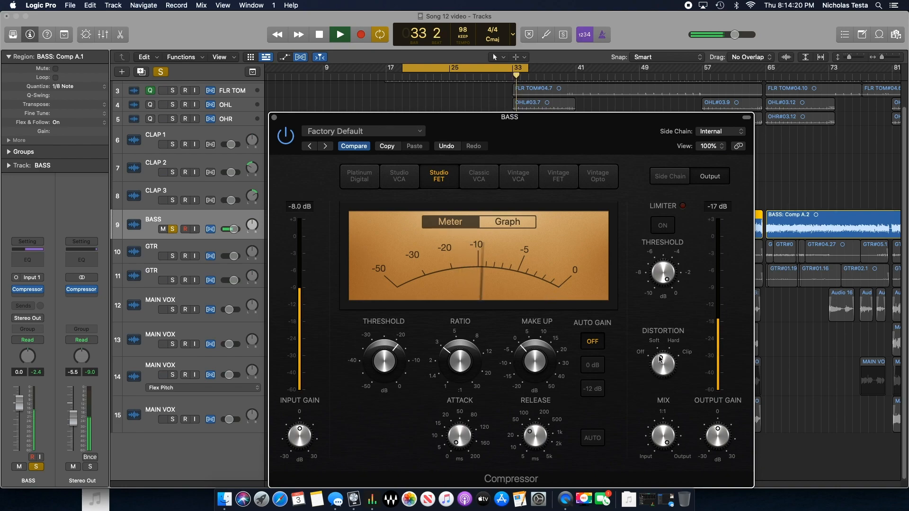
pyautogui.moveTo(465, 433); pyautogui.dragTo(467, 421)
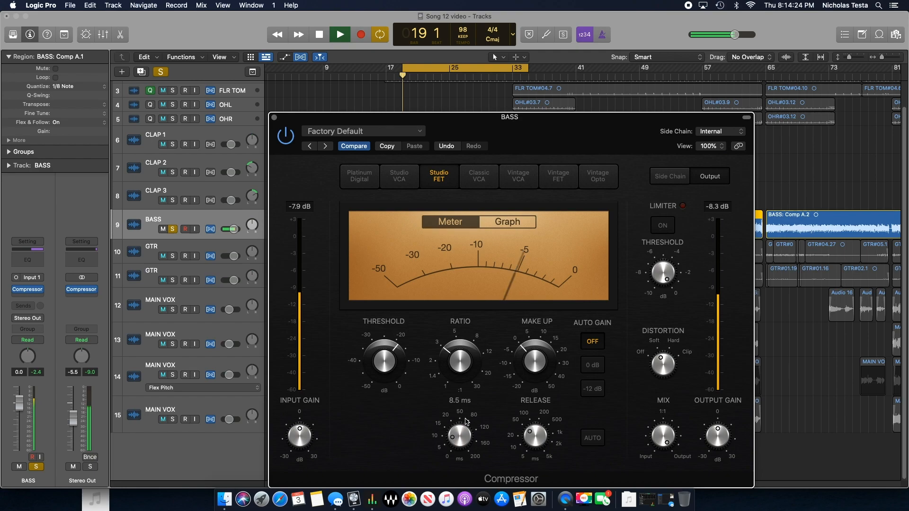
pyautogui.moveTo(466, 421); pyautogui.dragTo(462, 472)
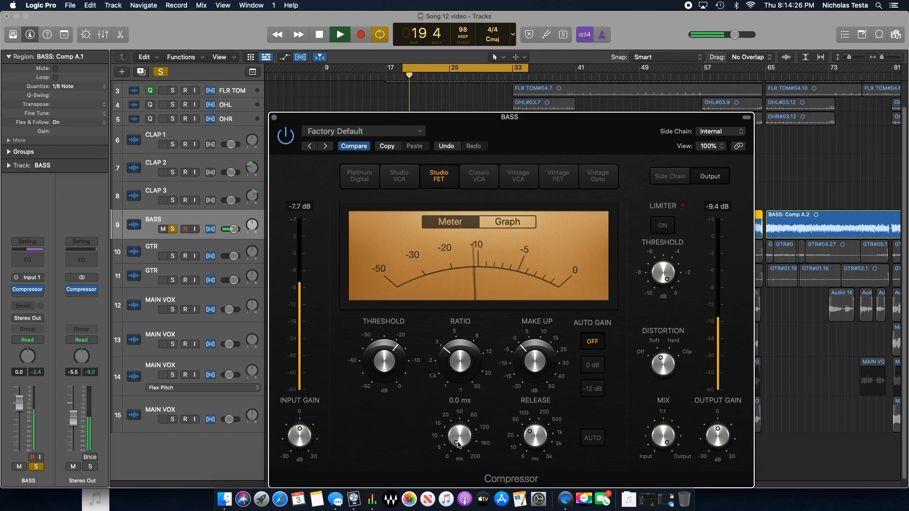
pyautogui.moveTo(460, 438); pyautogui.dragTo(462, 430)
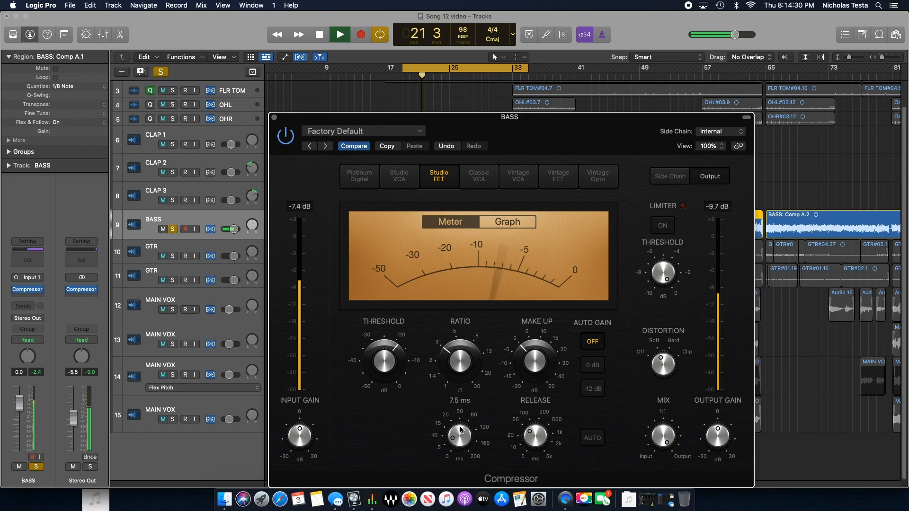
pyautogui.moveTo(402, 362); pyautogui.dragTo(403, 357)
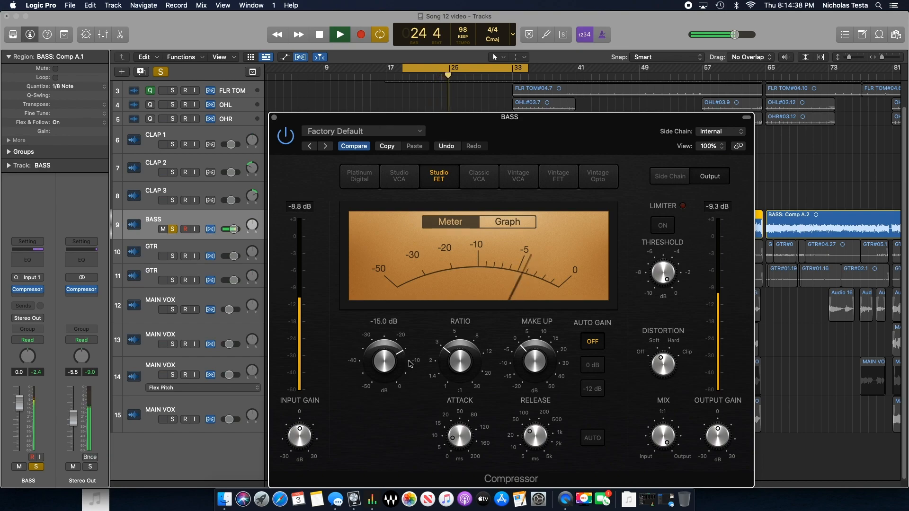
pyautogui.click(275, 120)
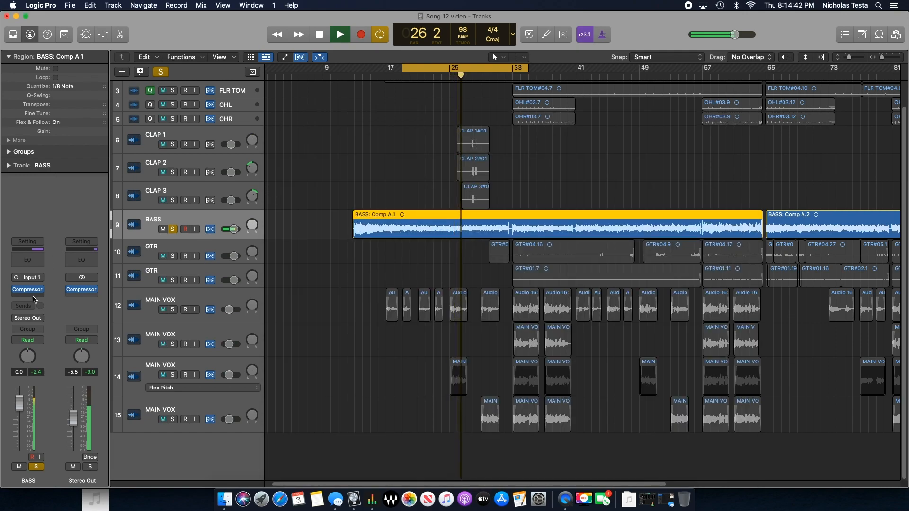
# - Add Scheps 73 after the bass compressor, raise its preamp gain, and set the input to about +12 dB and output to about -15 dB
pyautogui.click(36, 290)
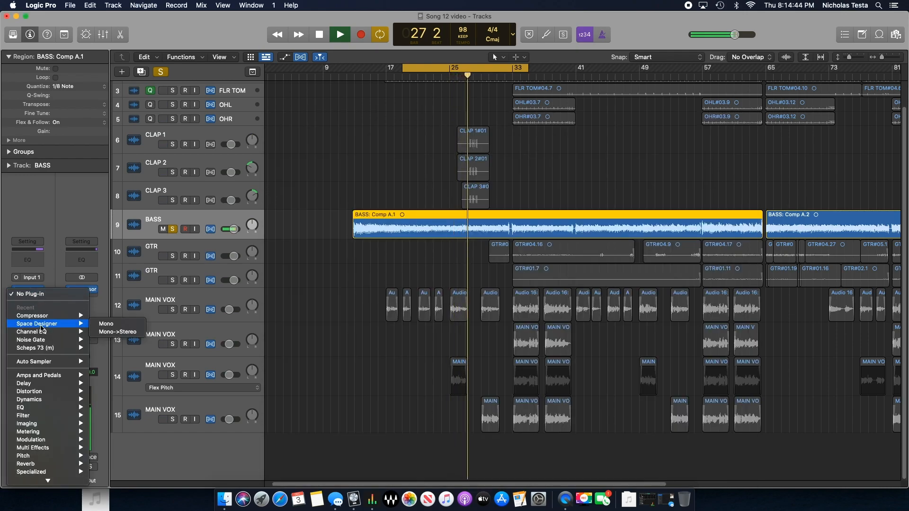
pyautogui.click(105, 348)
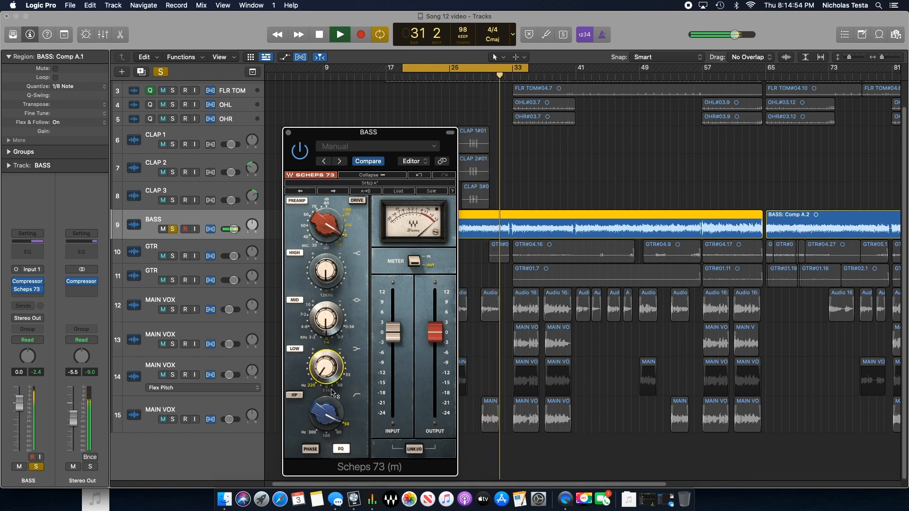
pyautogui.moveTo(326, 227); pyautogui.dragTo(331, 244)
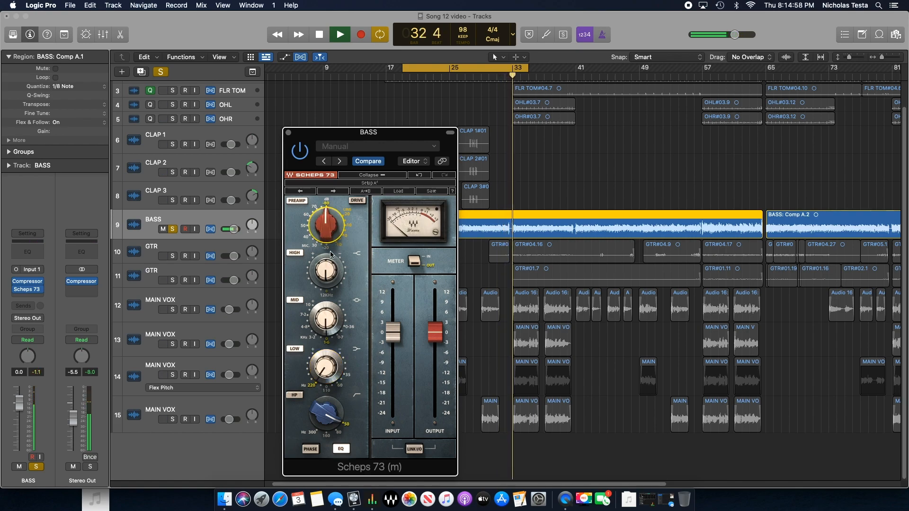
pyautogui.moveTo(393, 333); pyautogui.dragTo(393, 294)
pyautogui.moveTo(435, 331); pyautogui.dragTo(434, 385)
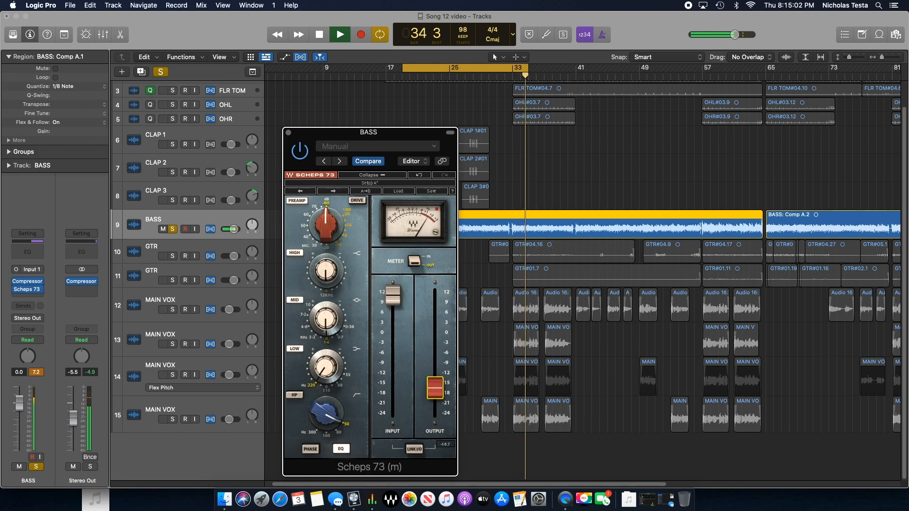
pyautogui.moveTo(393, 296); pyautogui.dragTo(393, 291)
pyautogui.click(435, 383)
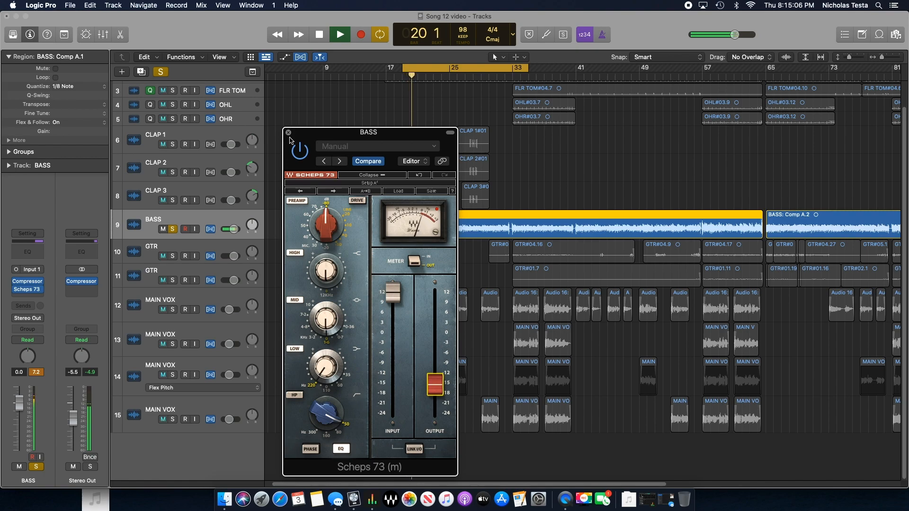
# - Close Scheps 73, unsolo the bass and lower its track level to -5.4 dB during playback
pyautogui.click(288, 132)
pyautogui.click(173, 229)
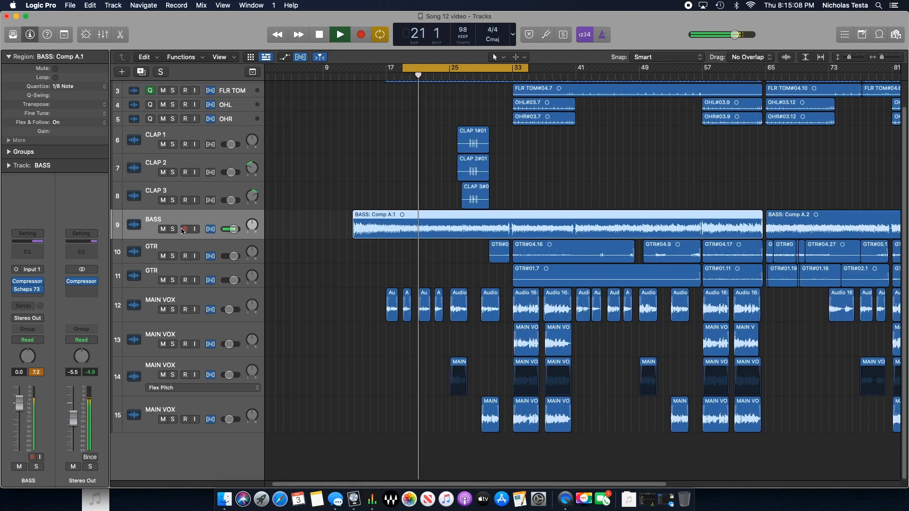
pyautogui.moveTo(19, 403); pyautogui.dragTo(24, 436)
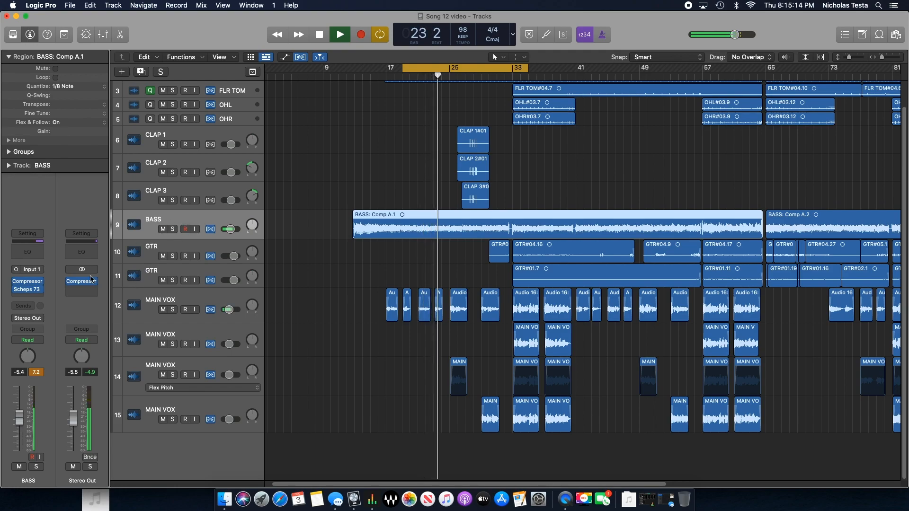
# - Add a send from BASS to Bus 2, solo the bass again and set the send to its default level
pyautogui.click(23, 306)
pyautogui.moveTo(29, 324)
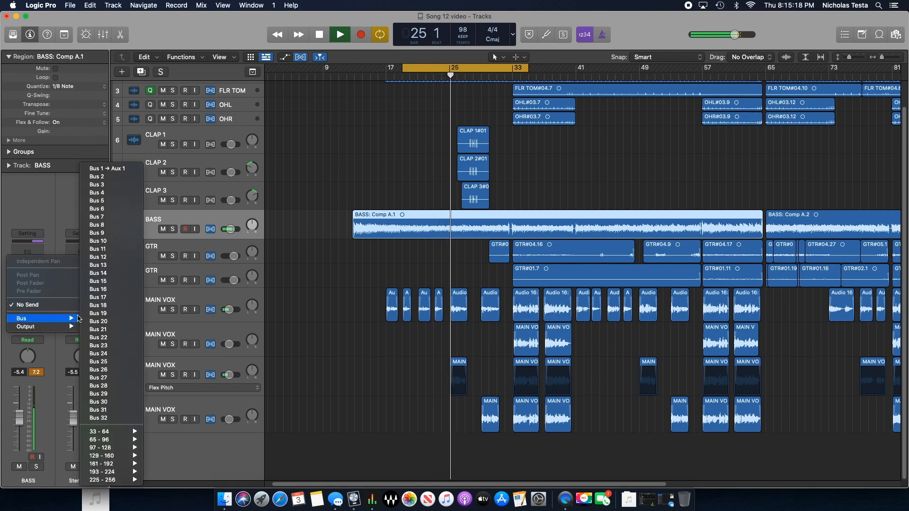
pyautogui.click(122, 183)
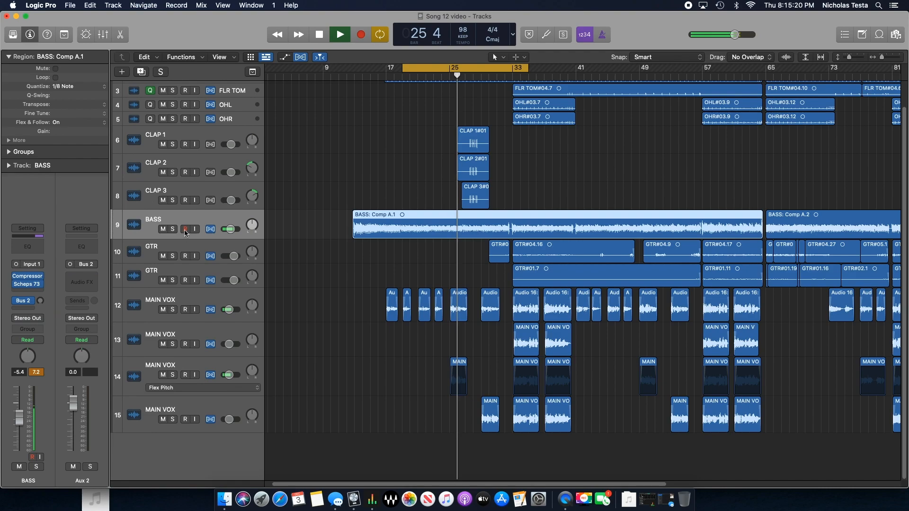
pyautogui.click(173, 229)
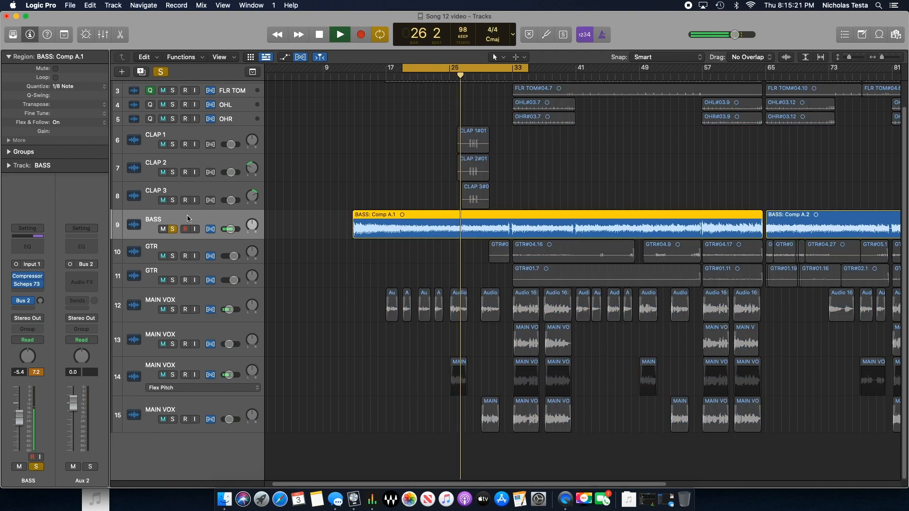
pyautogui.keyDown('alt'); pyautogui.click(38, 303); pyautogui.keyUp('alt')
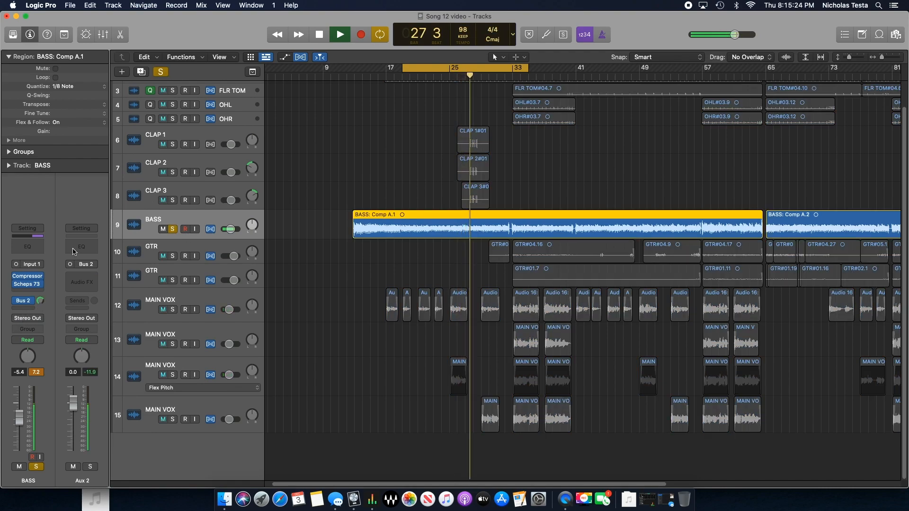
# - Insert a mono Pedalboard on Aux 2 and add the Vintage Drive pedal to it
pyautogui.click(80, 280)
pyautogui.moveTo(100, 356)
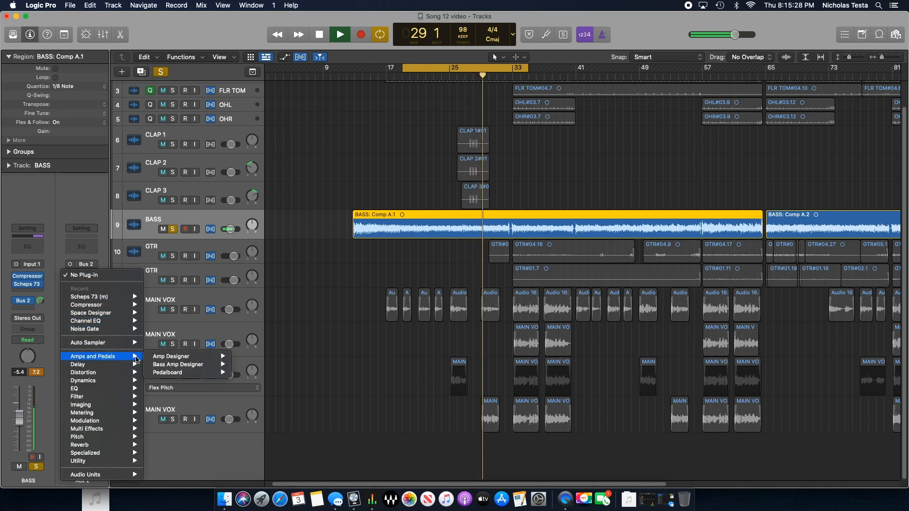
pyautogui.moveTo(198, 370)
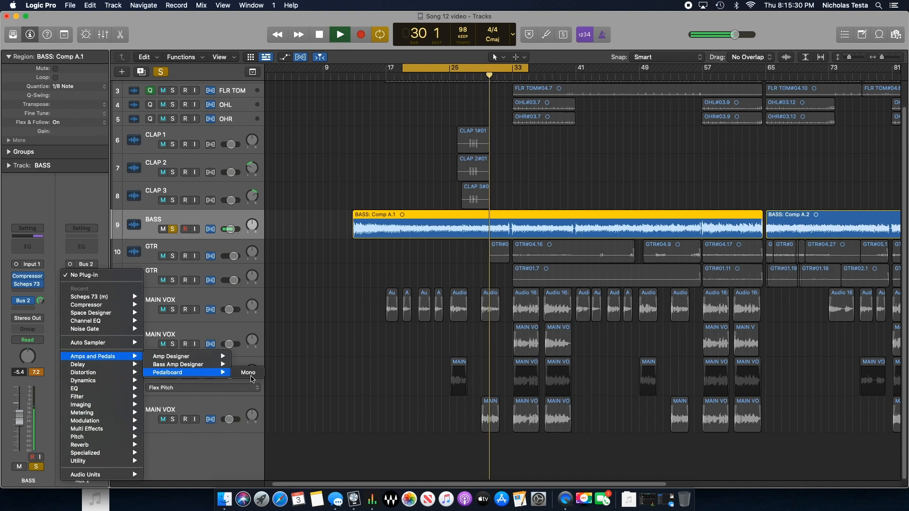
pyautogui.press('Escape')
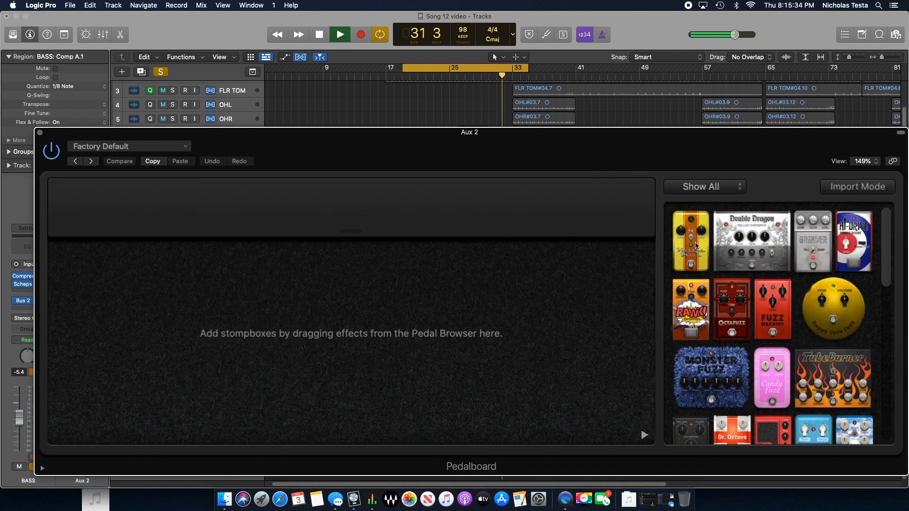
pyautogui.moveTo(530, 286); pyautogui.dragTo(201, 320)
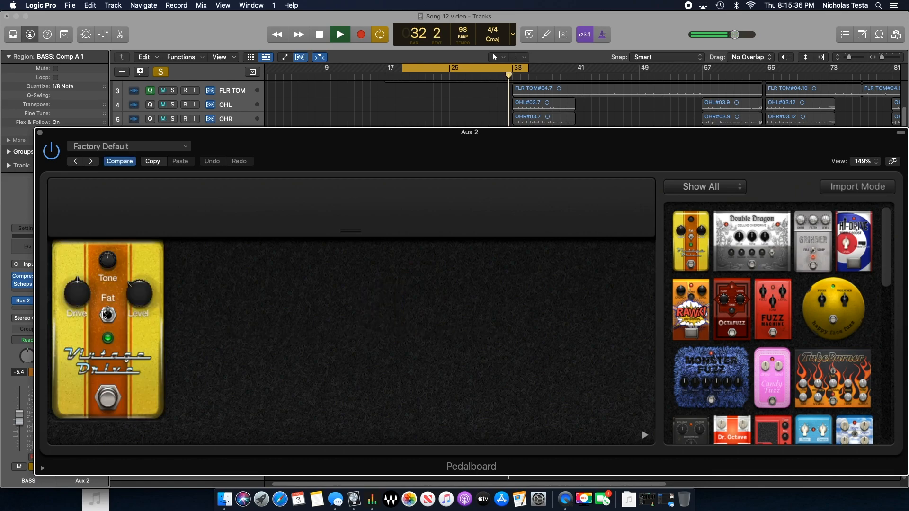
# - Raise the drive, level and tone of the Vintage Drive pedal on Aux 2 and toggle its Fat switch
pyautogui.moveTo(76, 300); pyautogui.dragTo(76, 290)
pyautogui.moveTo(138, 297); pyautogui.dragTo(138, 286)
pyautogui.moveTo(108, 259); pyautogui.dragTo(110, 201)
pyautogui.moveTo(77, 296); pyautogui.dragTo(78, 287)
pyautogui.moveTo(132, 291); pyautogui.dragTo(92, 308)
pyautogui.click(108, 316)
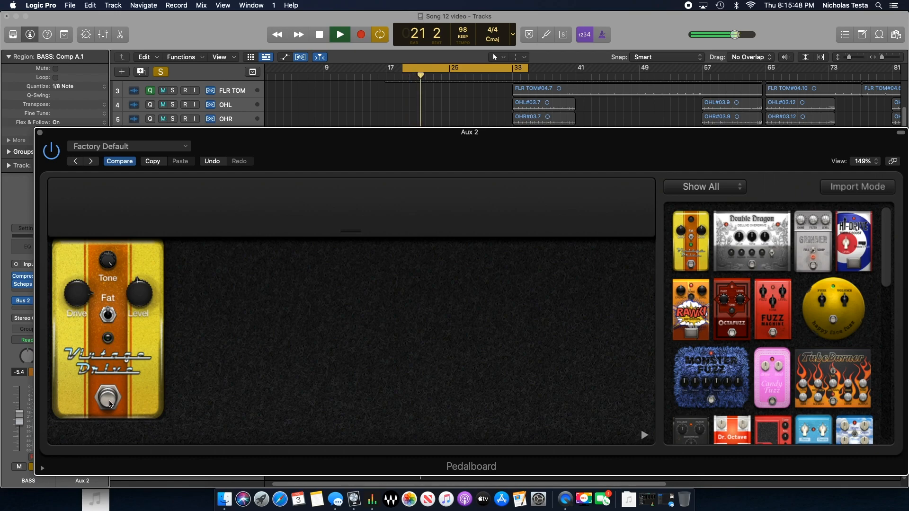
# - Close the Pedalboard, lower the Aux 2 level to -28.5 dB and unsolo the bass track during playback
pyautogui.click(39, 134)
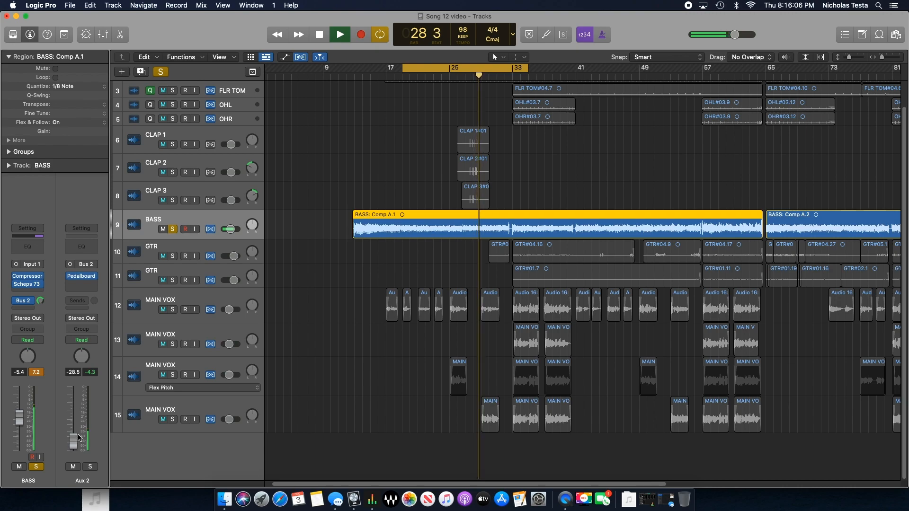
pyautogui.click(284, 349)
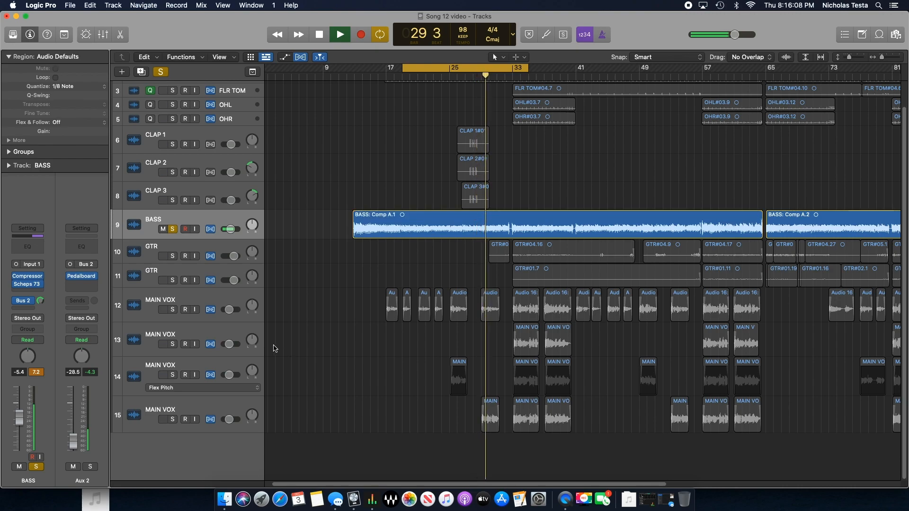
pyautogui.click(207, 361)
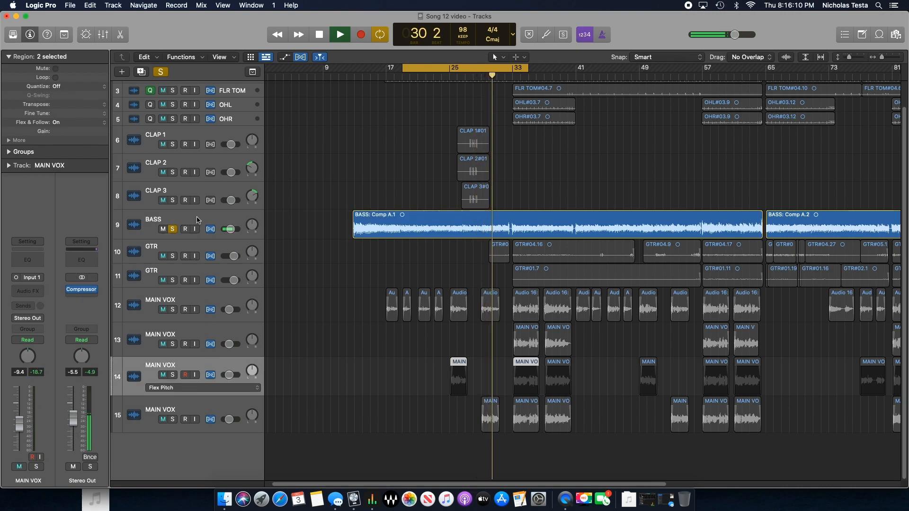
pyautogui.click(152, 232)
pyautogui.click(172, 229)
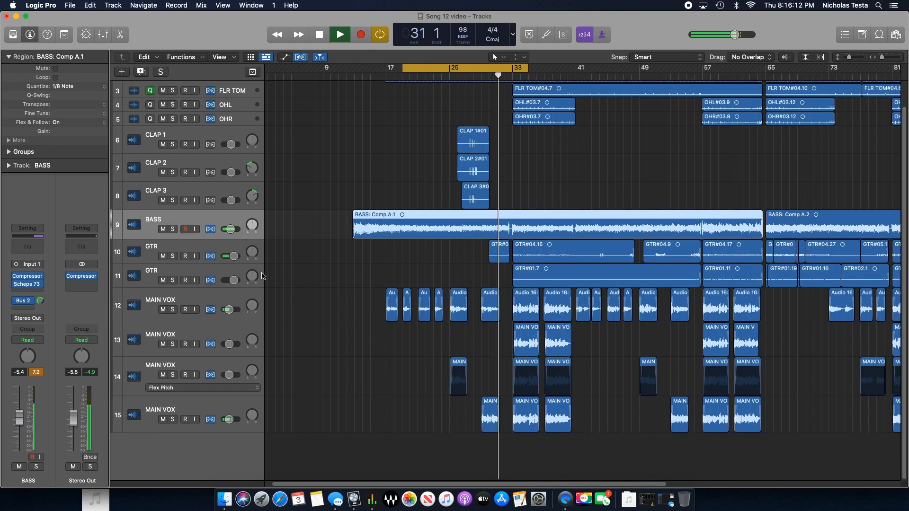
# - Review the Stereo Out compressor's gain reduction and make-up setting while the full mix plays, and close the plug-in
pyautogui.click(82, 276)
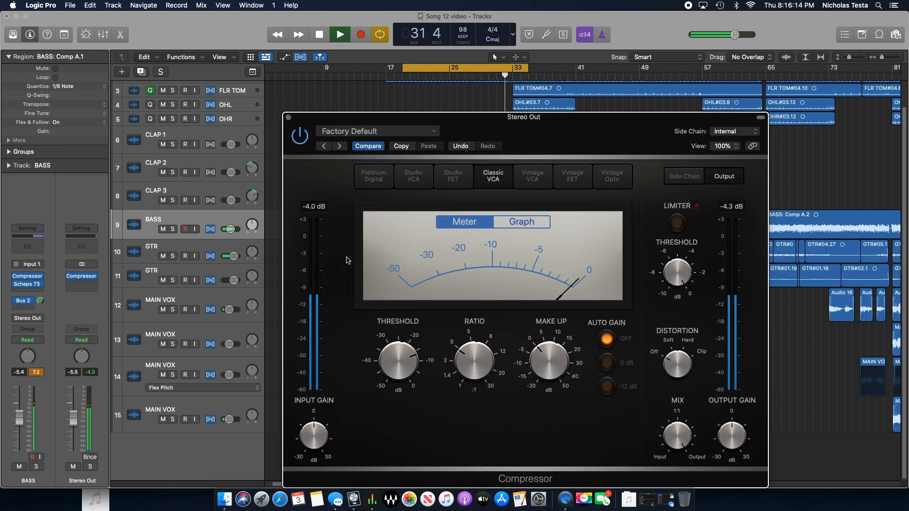
pyautogui.click(300, 137)
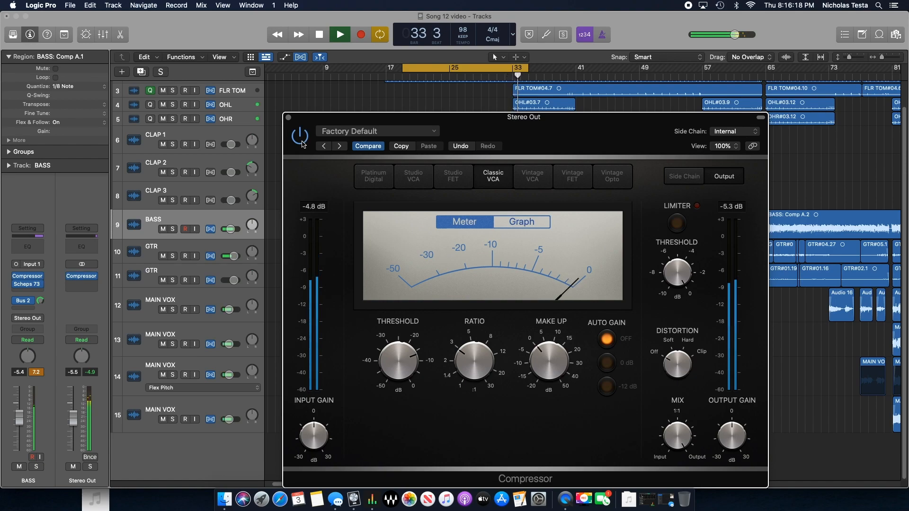
pyautogui.moveTo(548, 375)
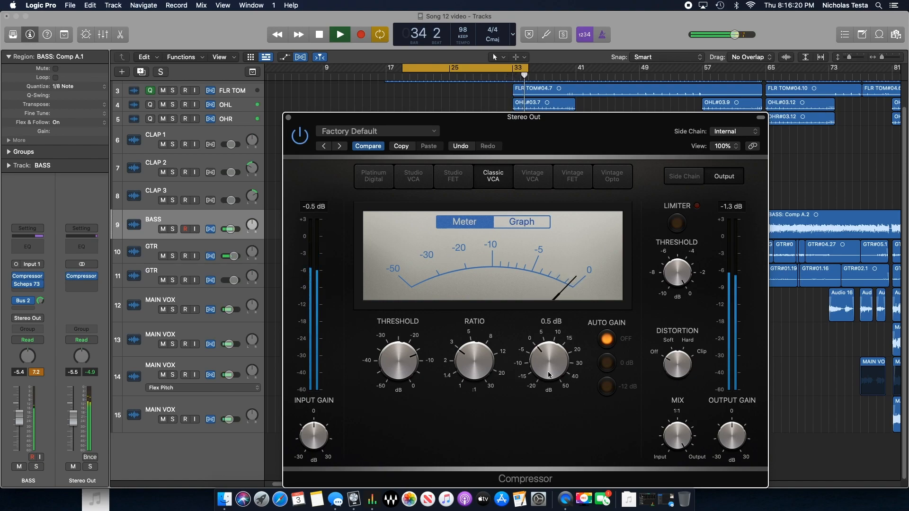
pyautogui.click(289, 119)
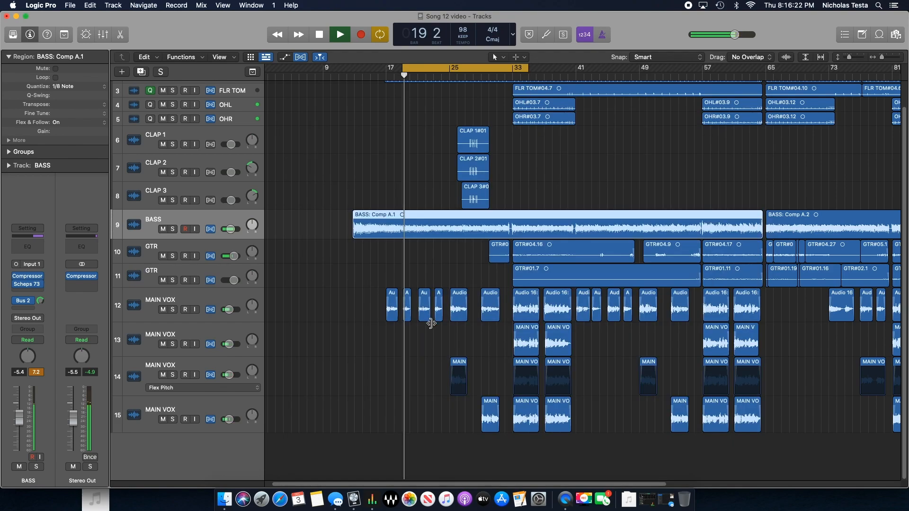
# - Stop playback and set the cycle range from about bar 35 to bar 44
pyautogui.click(379, 353)
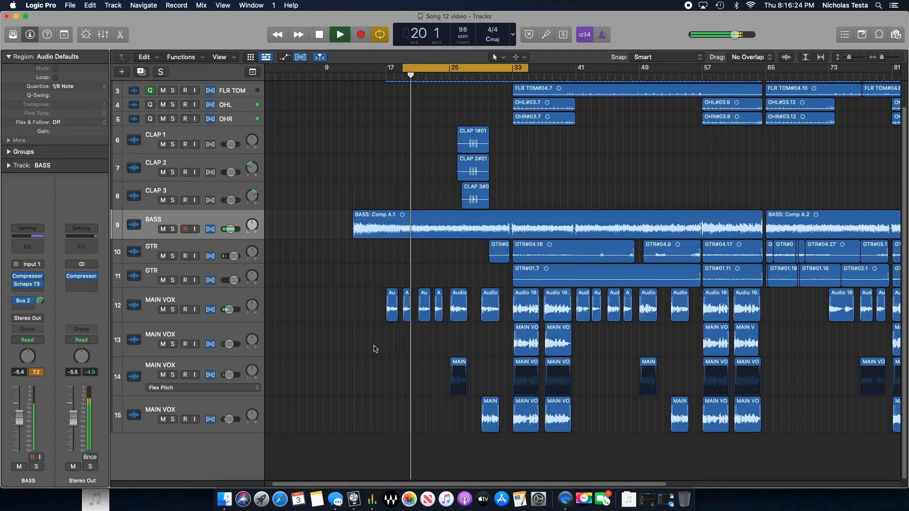
pyautogui.click(479, 68)
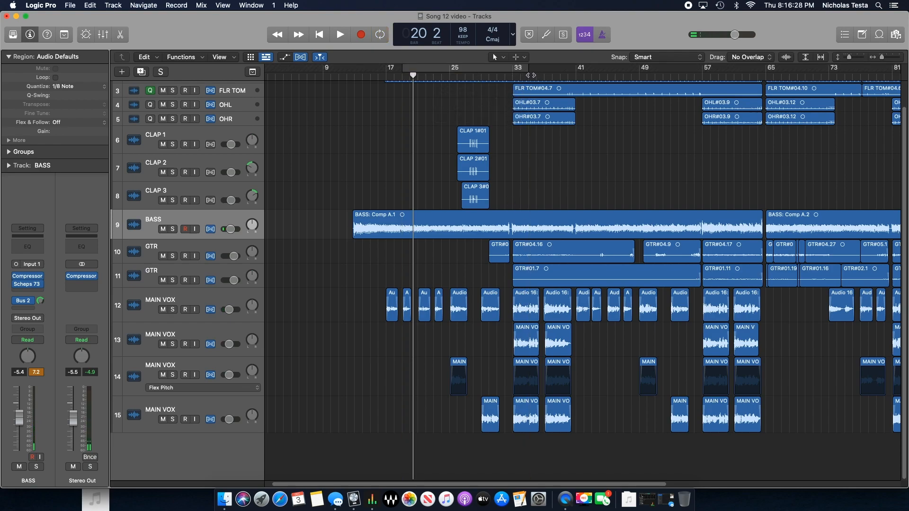
pyautogui.moveTo(530, 75); pyautogui.dragTo(599, 72)
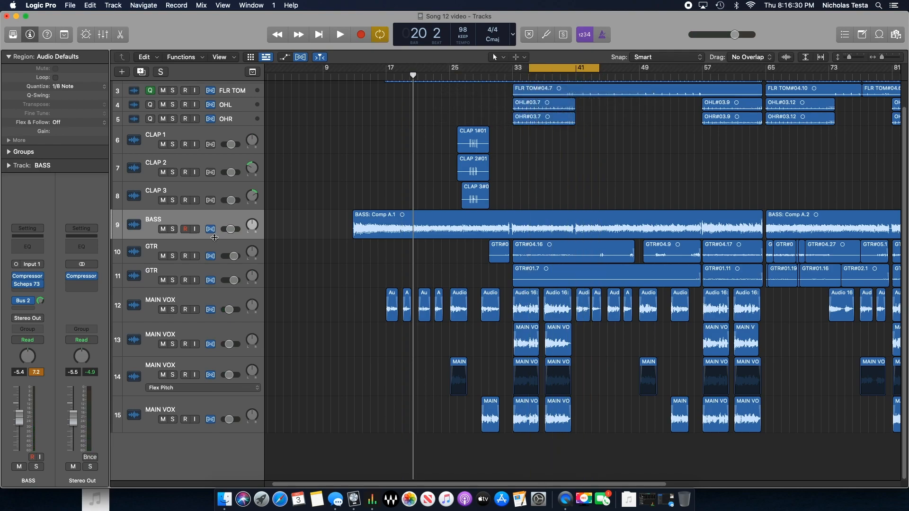
# - Solo the first GTR track and, during playback, pan it to -64 and the second GTR track to +63
pyautogui.click(212, 252)
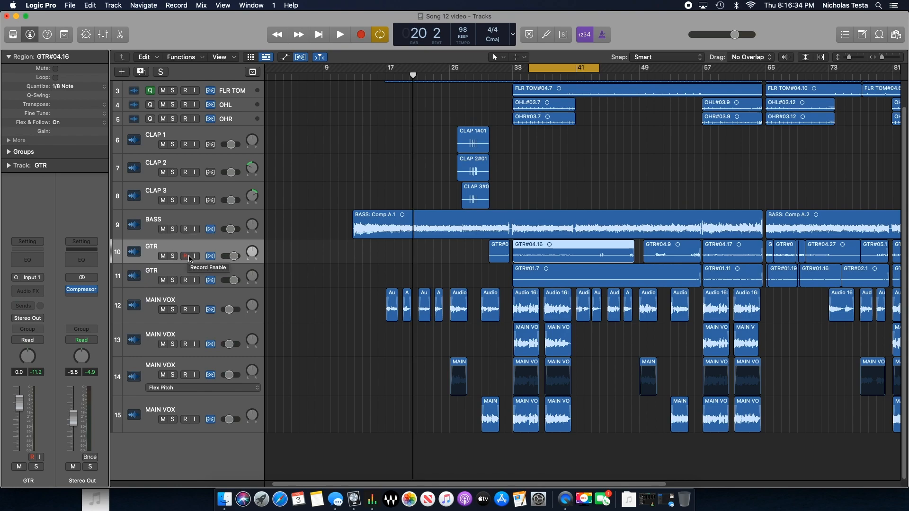
pyautogui.click(172, 256)
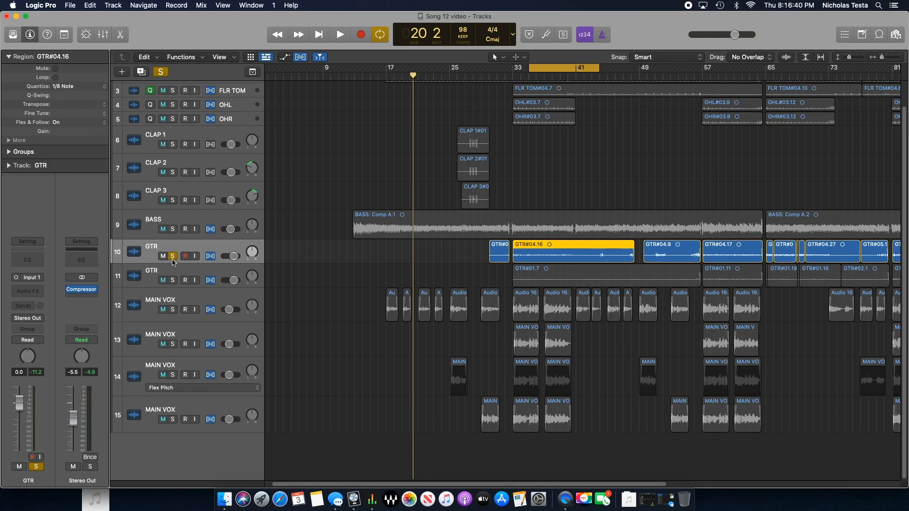
pyautogui.press('space')
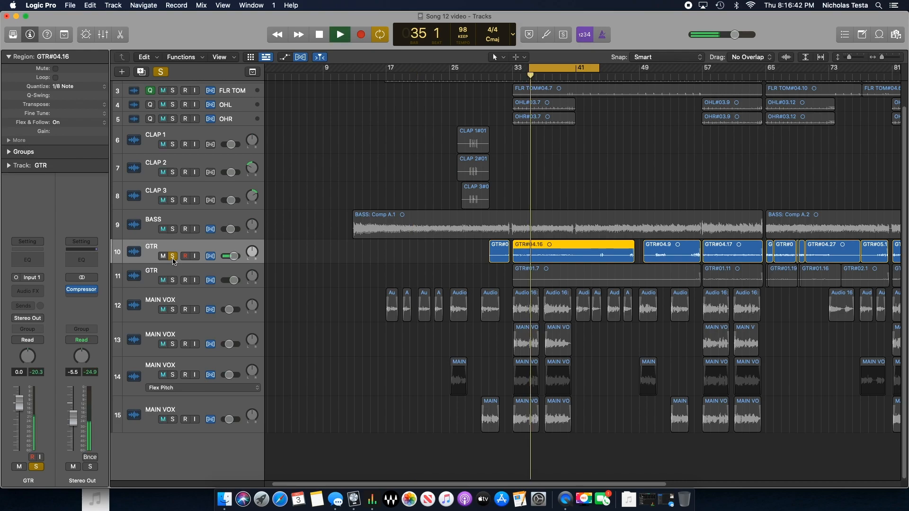
pyautogui.moveTo(253, 251)
pyautogui.mouseDown()
pyautogui.moveTo(253, 281)
pyautogui.moveTo(252, 251)
pyautogui.mouseUp()
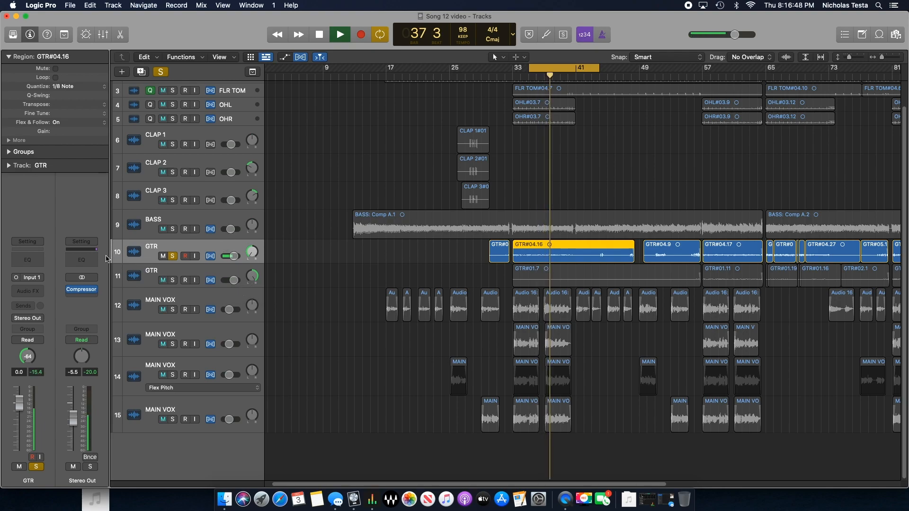
# - Insert a mono Amp Designer on the first GTR track and choose the Vintage British Stack model
pyautogui.click(37, 290)
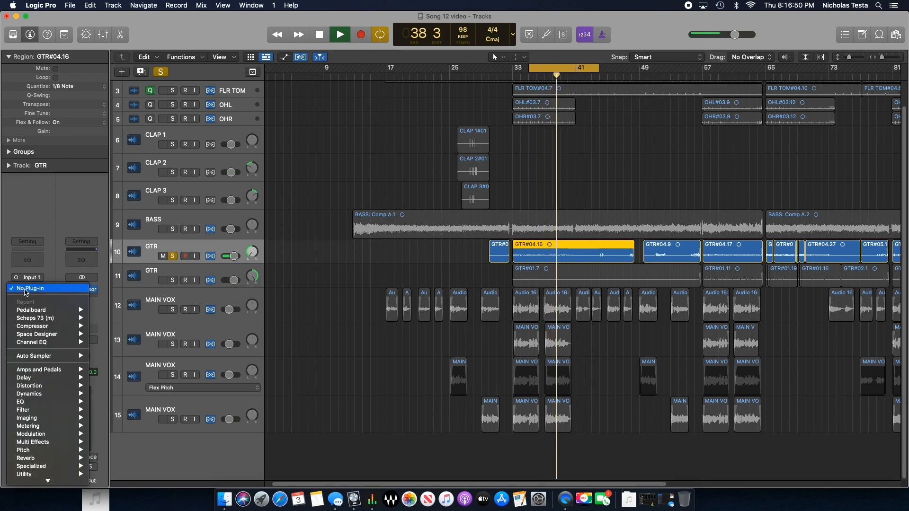
pyautogui.moveTo(52, 375)
pyautogui.moveTo(125, 371)
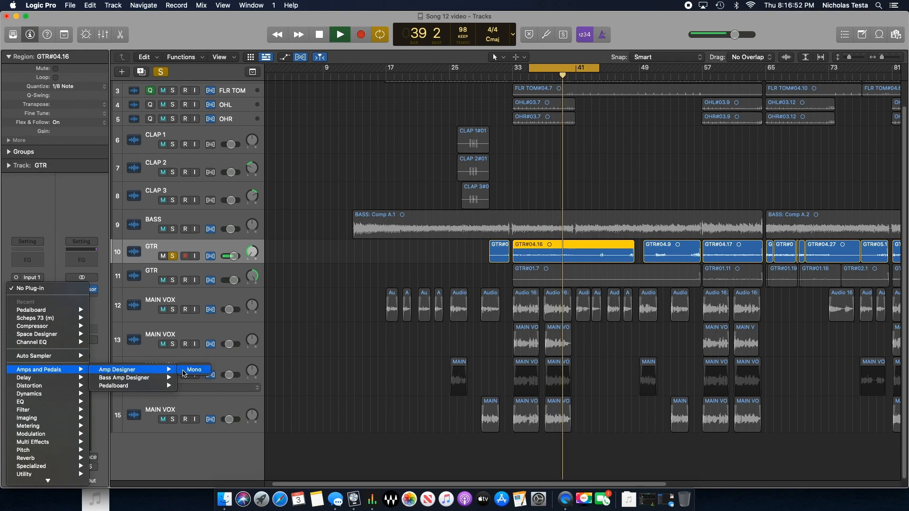
pyautogui.click(186, 372)
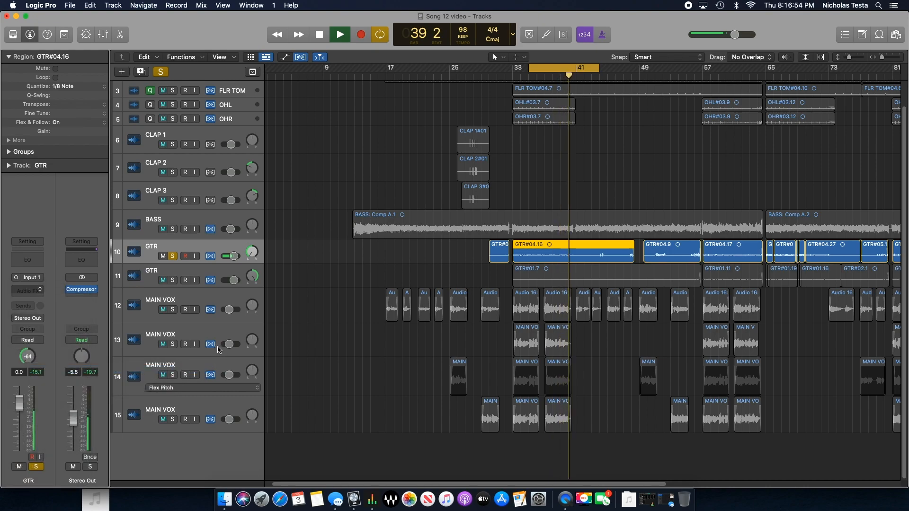
pyautogui.moveTo(387, 133); pyautogui.dragTo(293, 146)
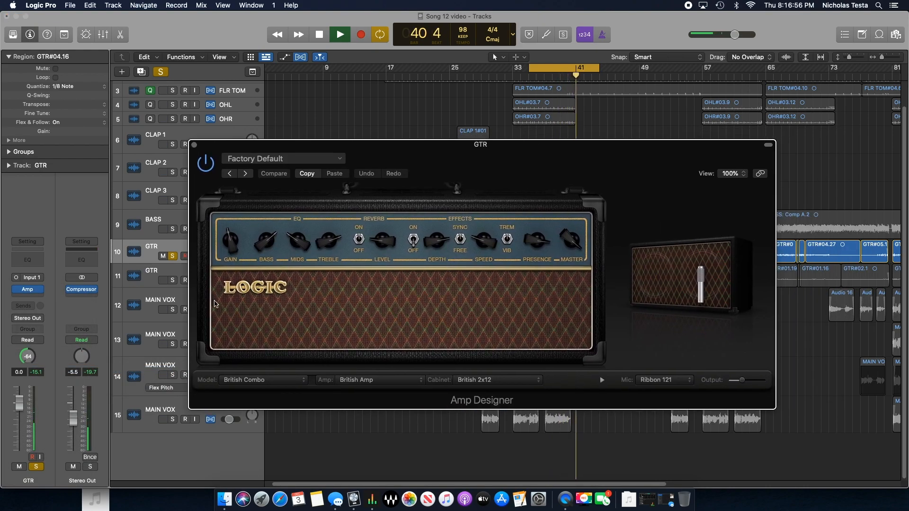
pyautogui.click(254, 380)
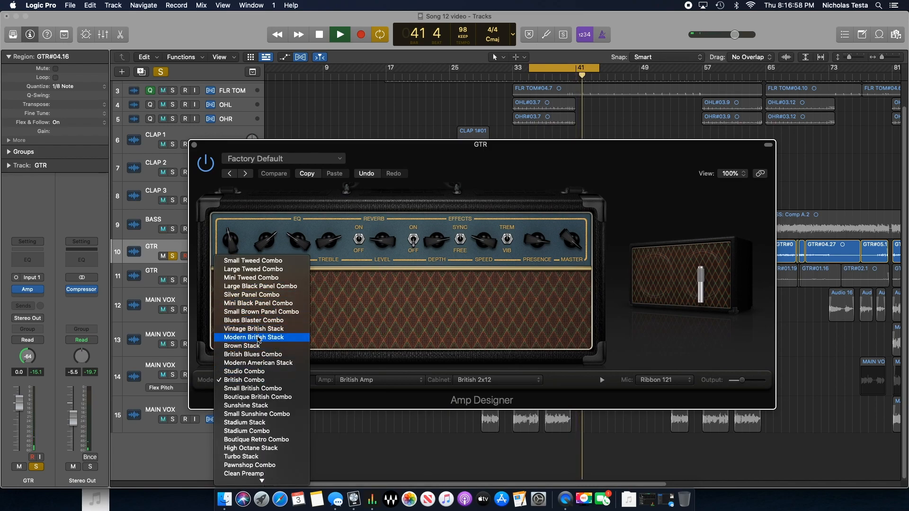
pyautogui.click(260, 330)
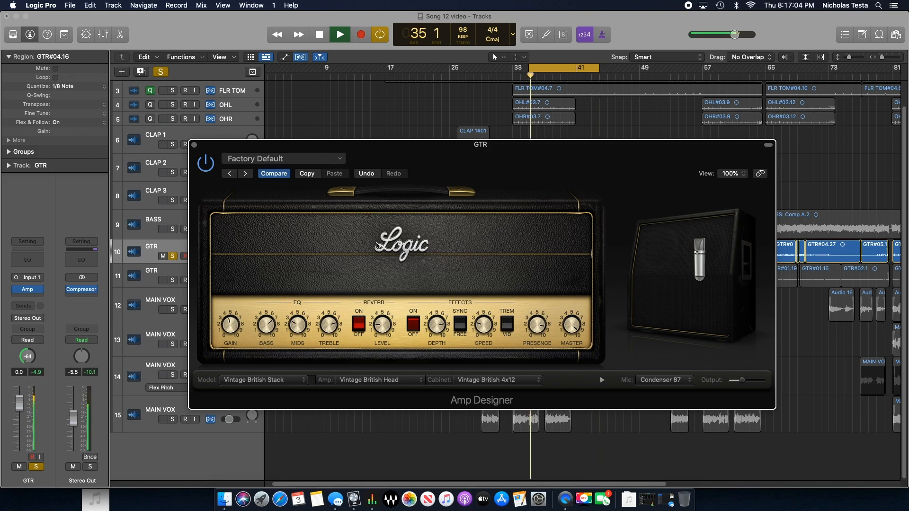
# - Set the amp's microphone to Dynamic 57, raise its gain, adjust the EQ knobs and turn the reverb off
pyautogui.moveTo(412, 151); pyautogui.dragTo(399, 148)
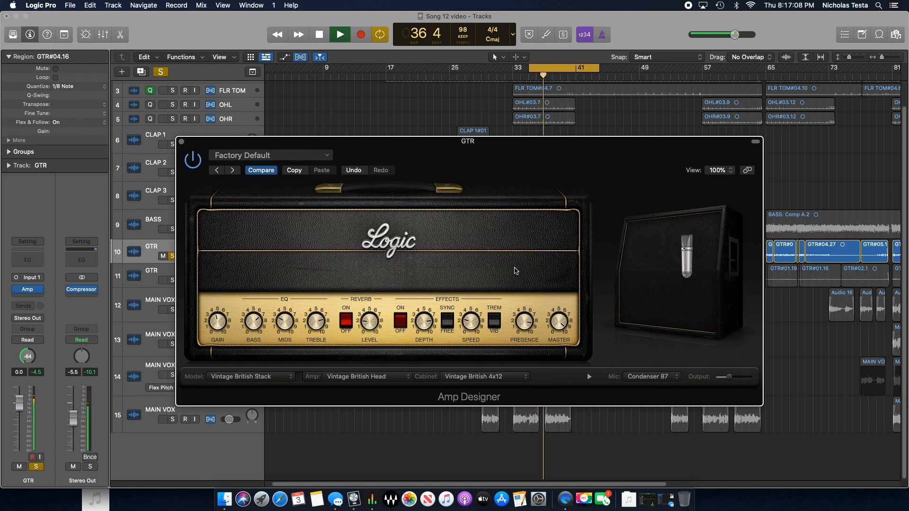
pyautogui.click(643, 379)
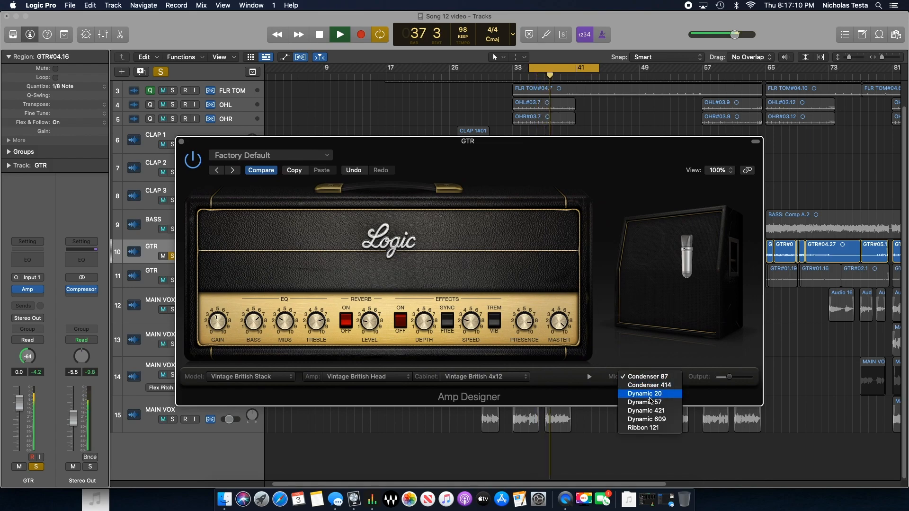
pyautogui.click(653, 396)
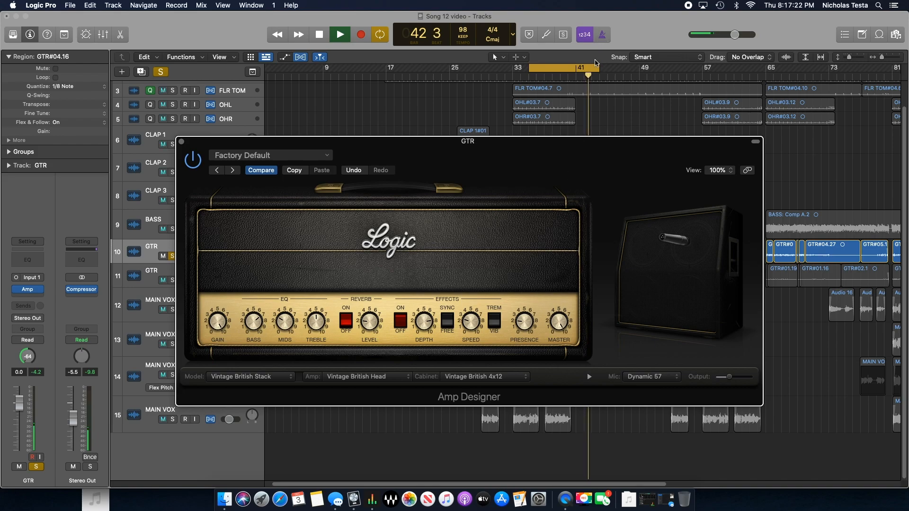
pyautogui.press('space')
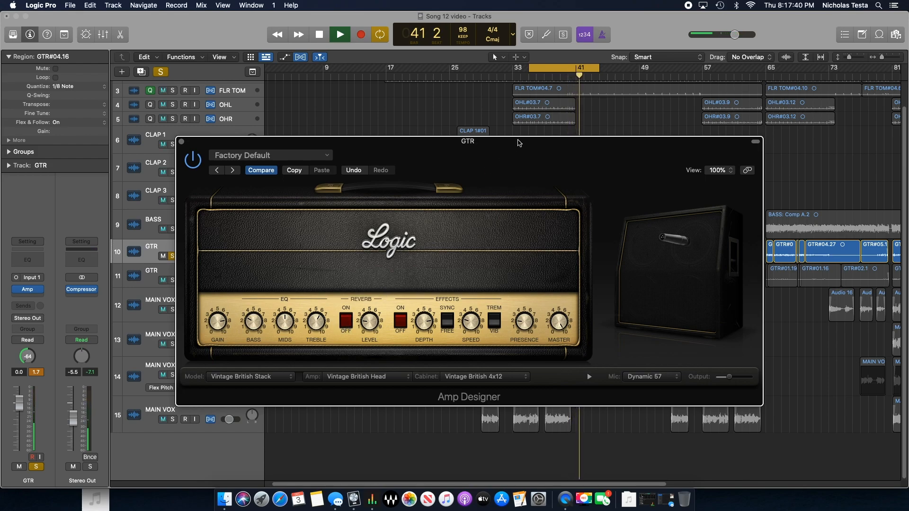
# - Stop playback and shorten the cycle range so it ends at about bar 41
pyautogui.press('space')
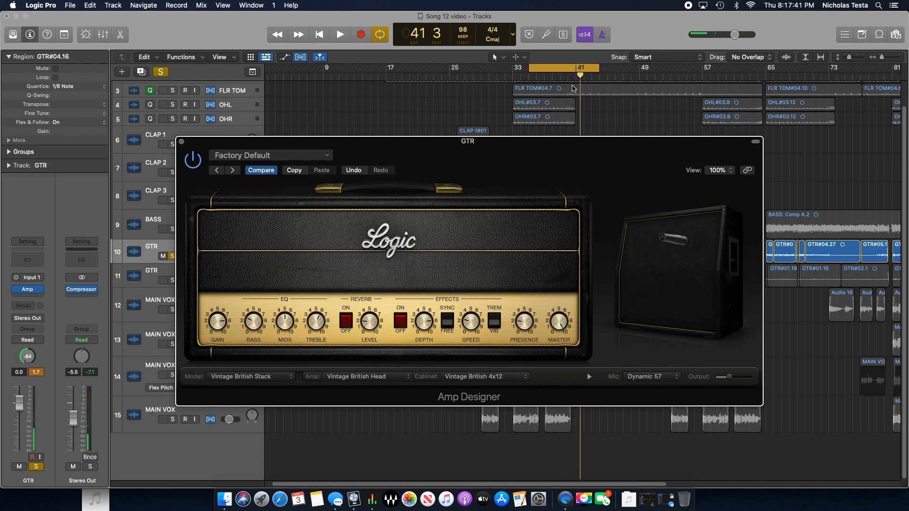
pyautogui.click(594, 71)
pyautogui.moveTo(594, 71); pyautogui.dragTo(577, 71)
# - Resume playback, close Amp Designer, unsolo the first GTR track and lower its level to -4.4 dB
pyautogui.press('space')
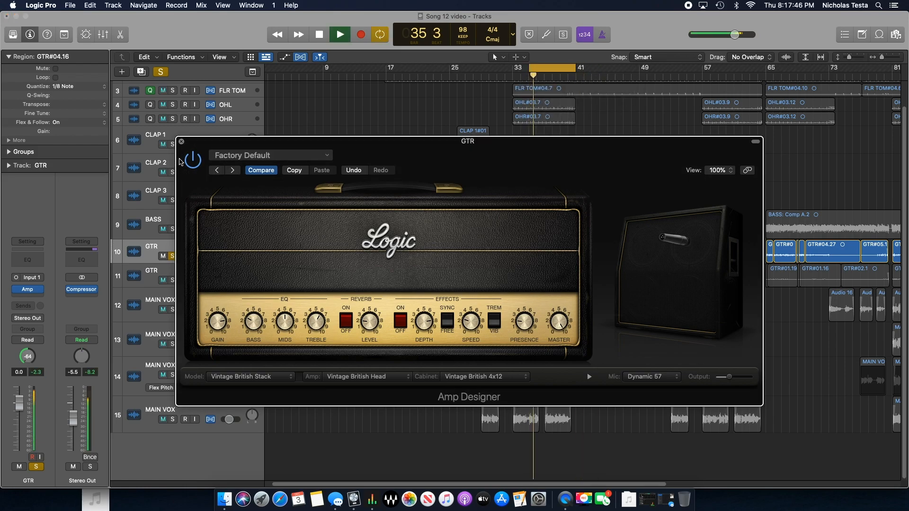
pyautogui.press('s')
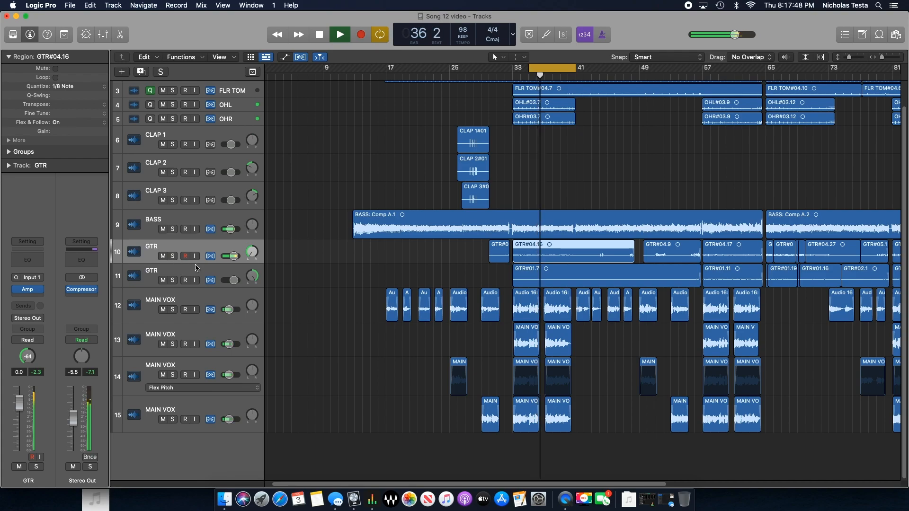
pyautogui.moveTo(13, 411); pyautogui.dragTo(20, 427)
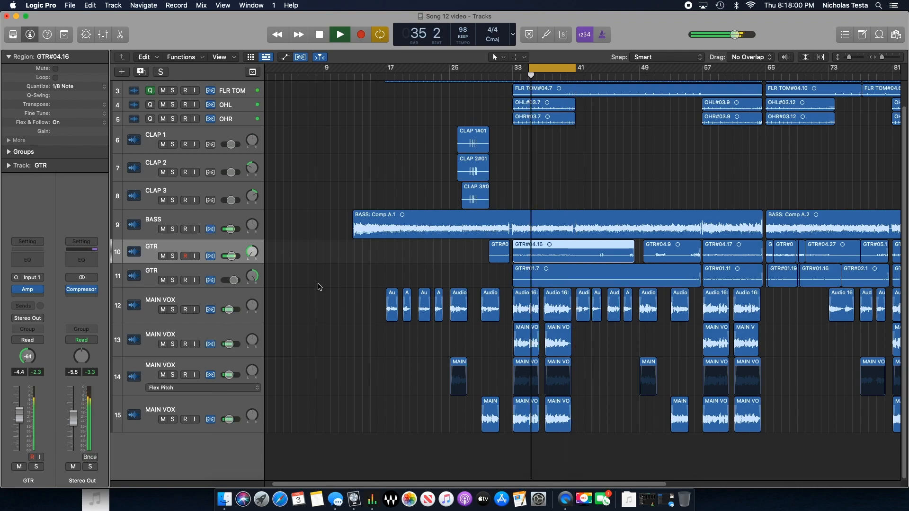
# - Turn off cycle mode and lower the first GTR track's level to -9.4 dB while listening to the full mix
pyautogui.click(551, 69)
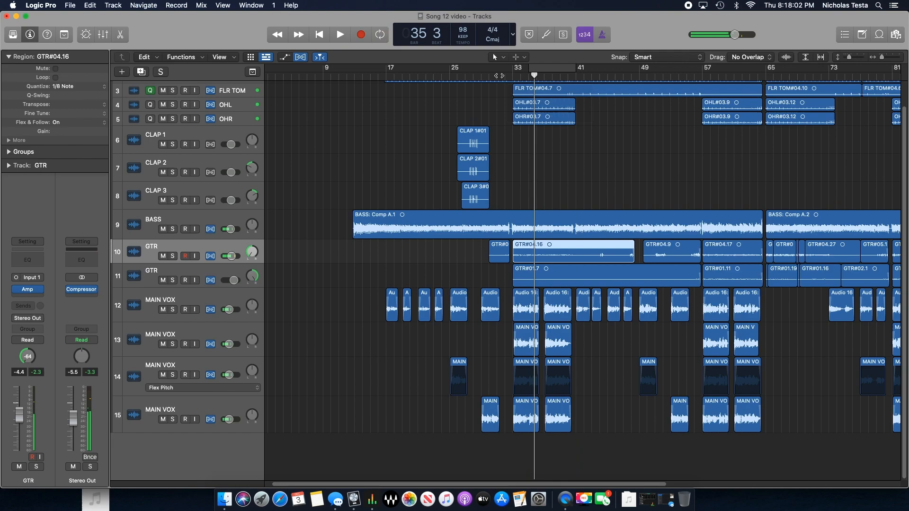
pyautogui.moveTo(496, 76); pyautogui.dragTo(489, 77)
pyautogui.press('space')
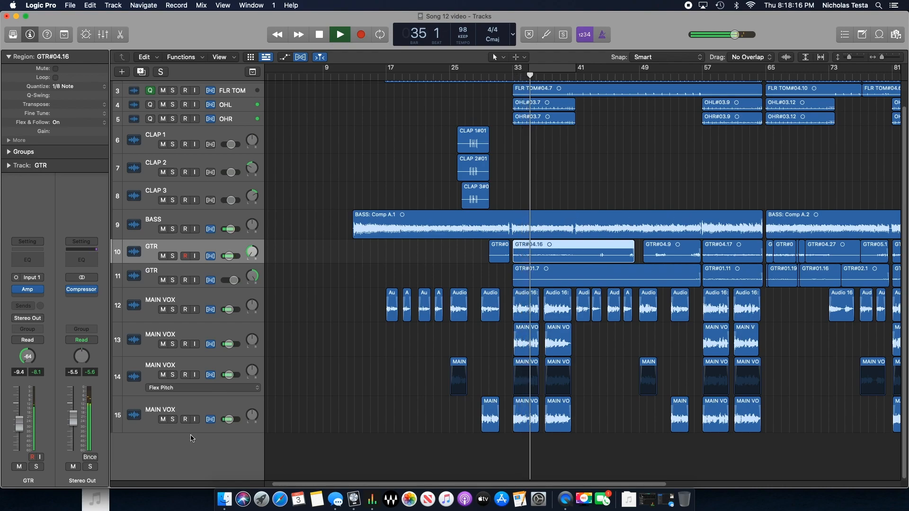
pyautogui.click(357, 453)
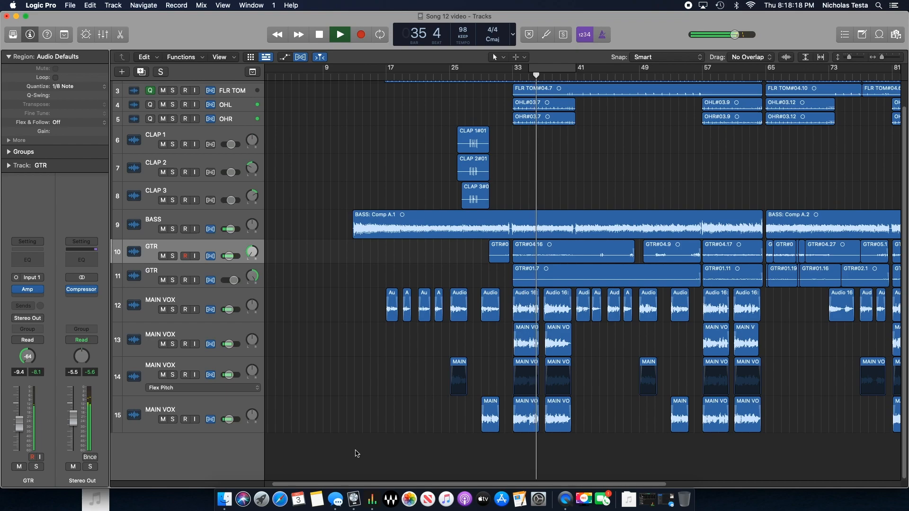
pyautogui.press('space')
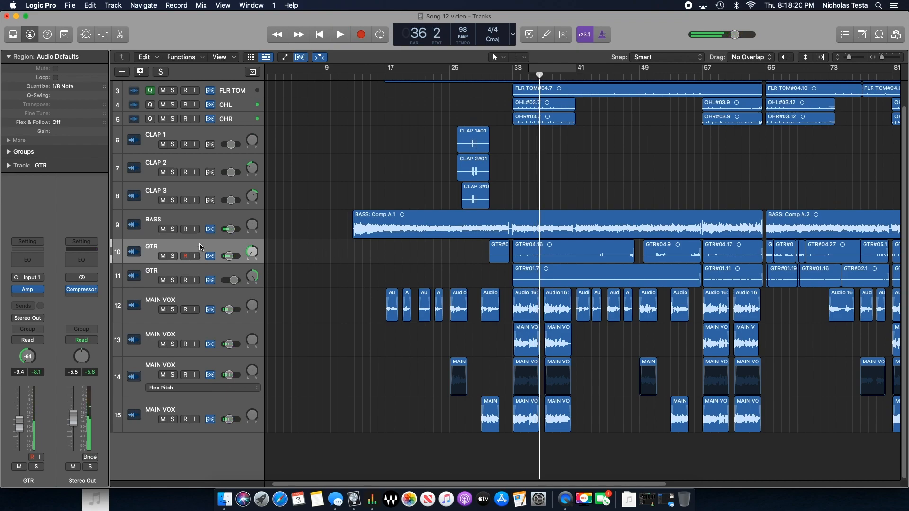
# - Select the second GTR track and play the song briefly from about bar 51 to find a guitar passage
pyautogui.click(211, 274)
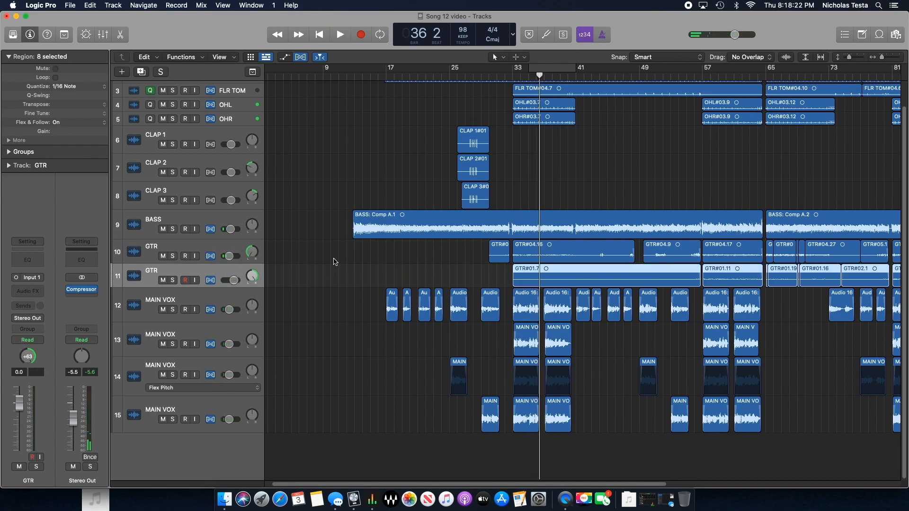
pyautogui.click(661, 77)
pyautogui.press('space')
pyautogui.click(655, 77)
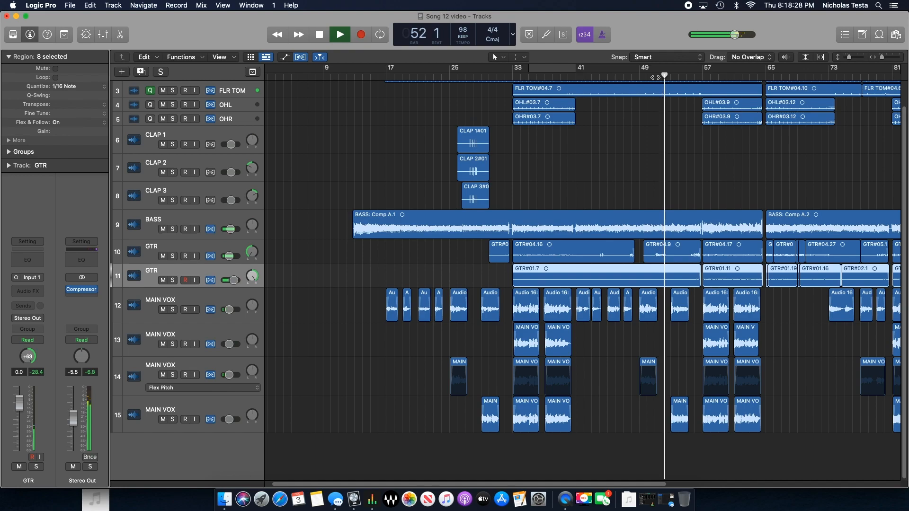
pyautogui.press('space')
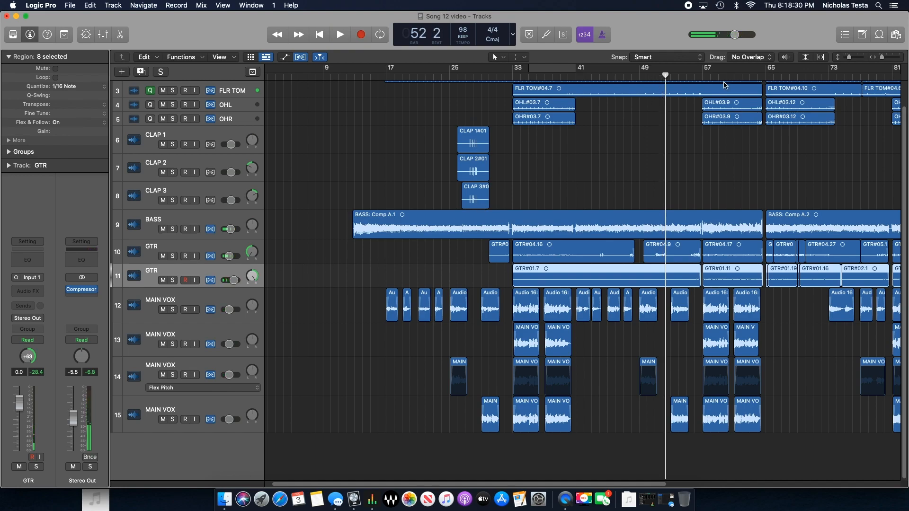
# - Set a cycle range from about bar 58 to bar 63, solo the second GTR track and start playback
pyautogui.moveTo(713, 71); pyautogui.dragTo(749, 71)
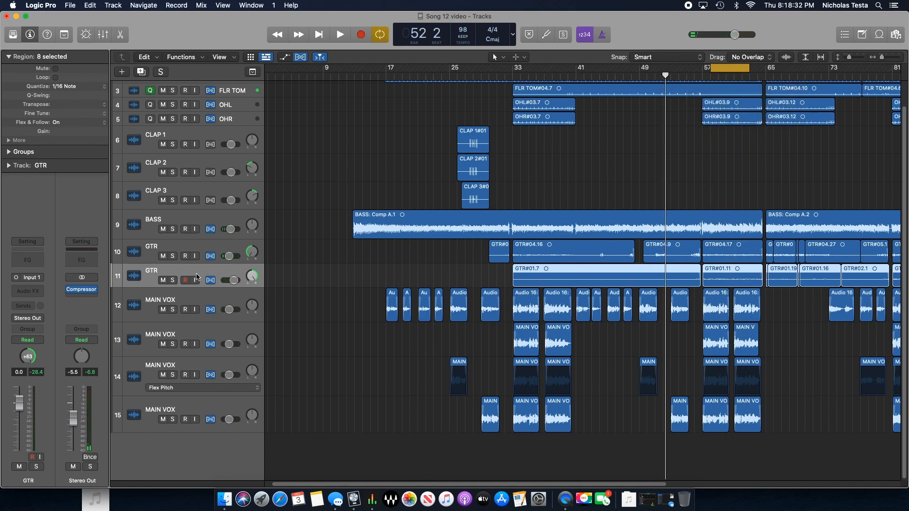
pyautogui.click(173, 282)
pyautogui.press('space')
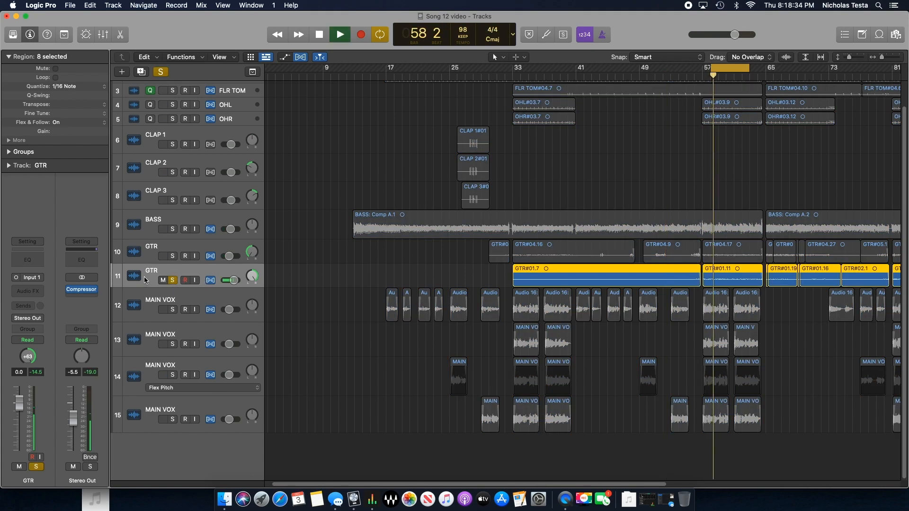
pyautogui.click(171, 269)
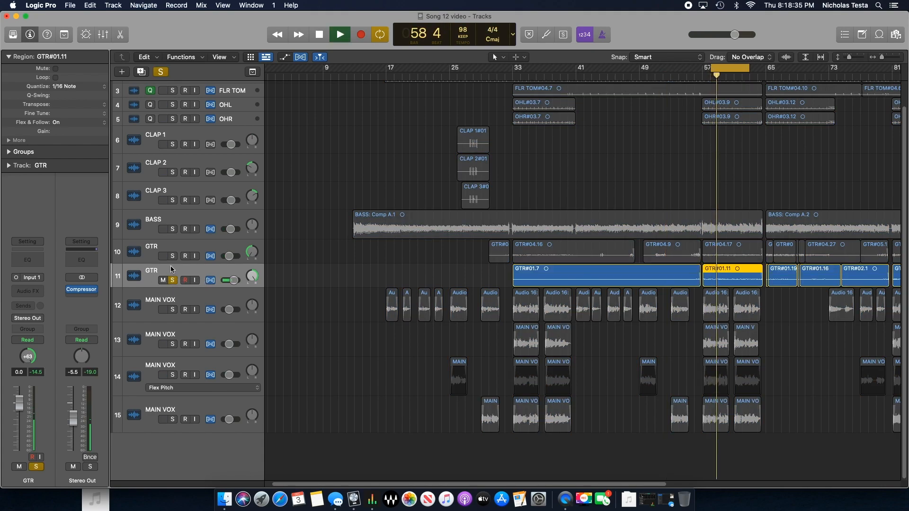
# - Insert a mono Amp Designer on the second GTR track
pyautogui.click(27, 291)
pyautogui.moveTo(48, 373)
pyautogui.moveTo(146, 370)
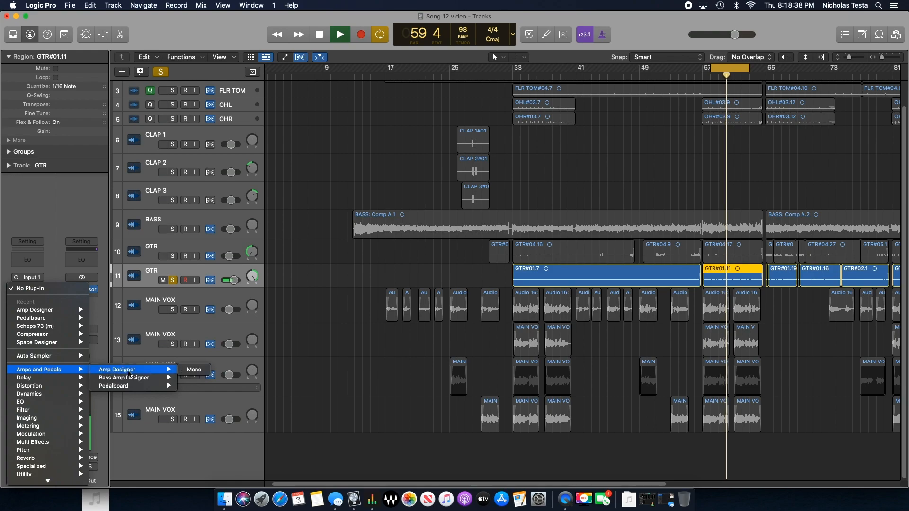
pyautogui.click(197, 372)
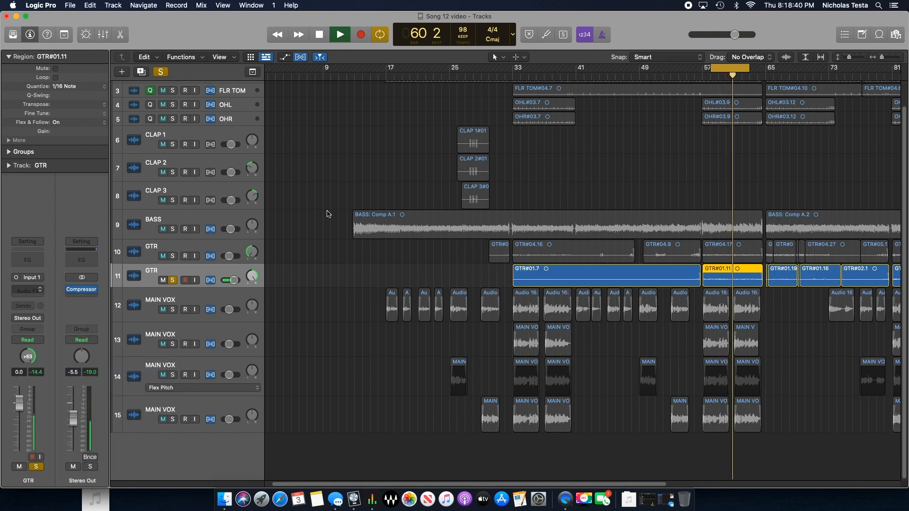
pyautogui.moveTo(398, 140); pyautogui.dragTo(357, 146)
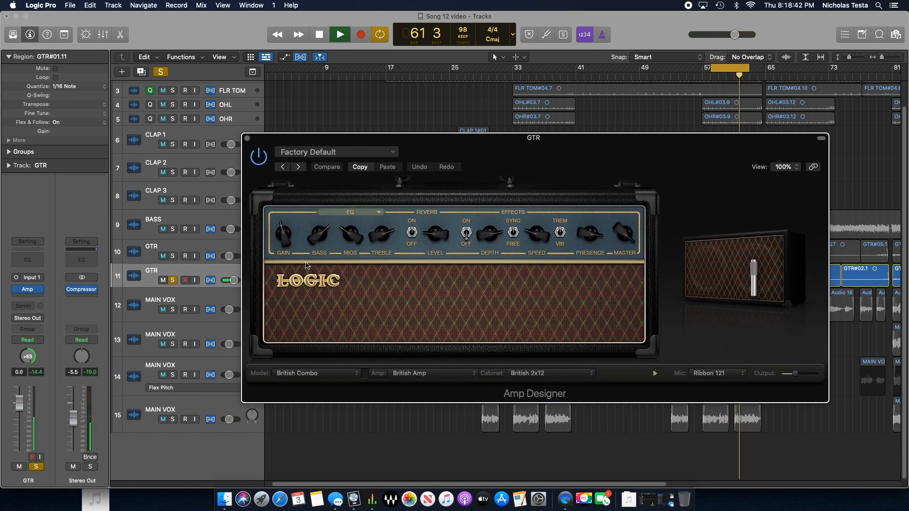
# - Set the amp model to Silver Panel Combo, adjust its bass, choose the Dynamic 57 microphone and close Amp Designer
pyautogui.click(303, 374)
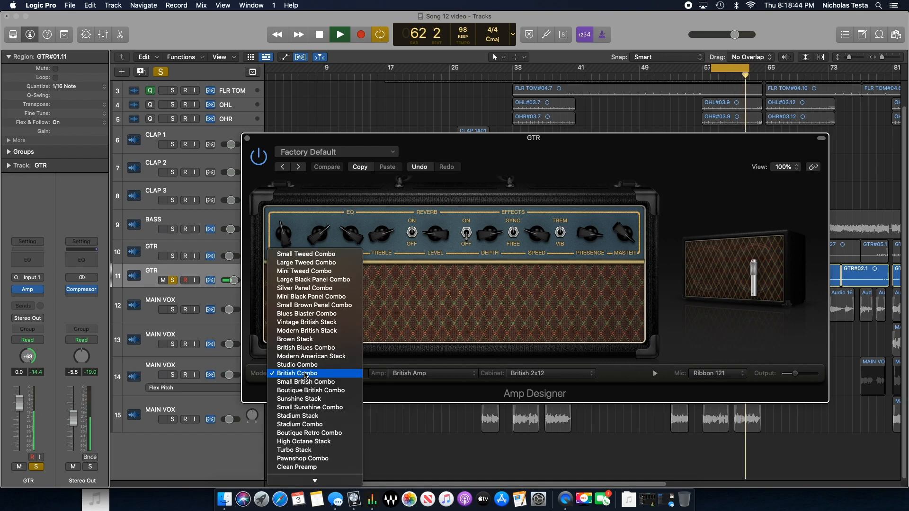
pyautogui.click(330, 288)
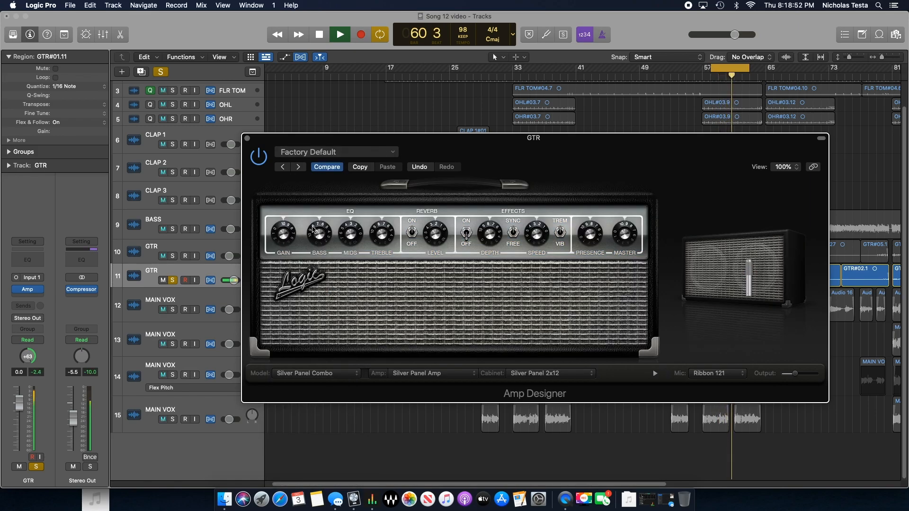
pyautogui.moveTo(315, 229); pyautogui.dragTo(316, 263)
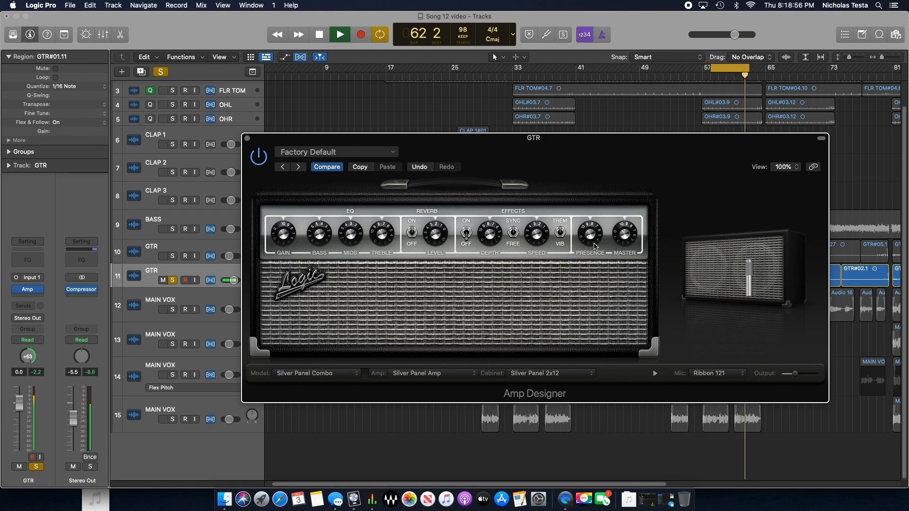
pyautogui.click(717, 373)
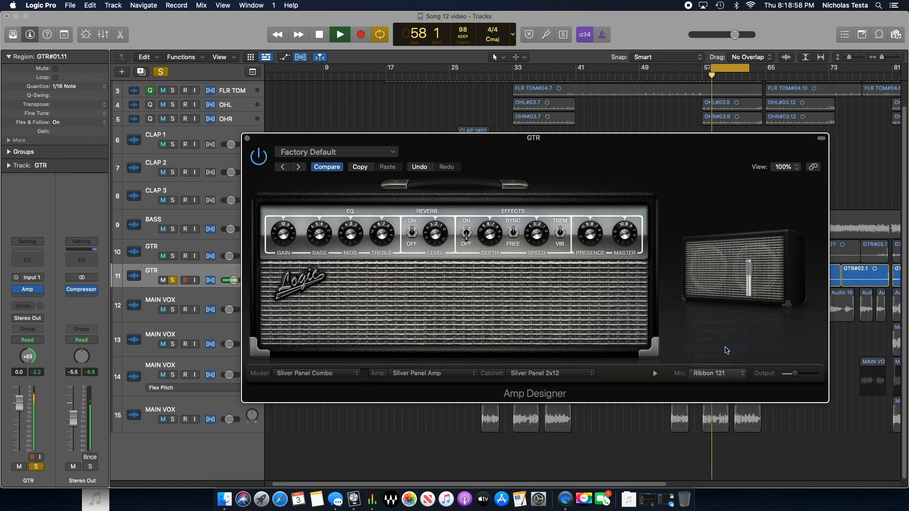
pyautogui.click(727, 350)
pyautogui.click(512, 238)
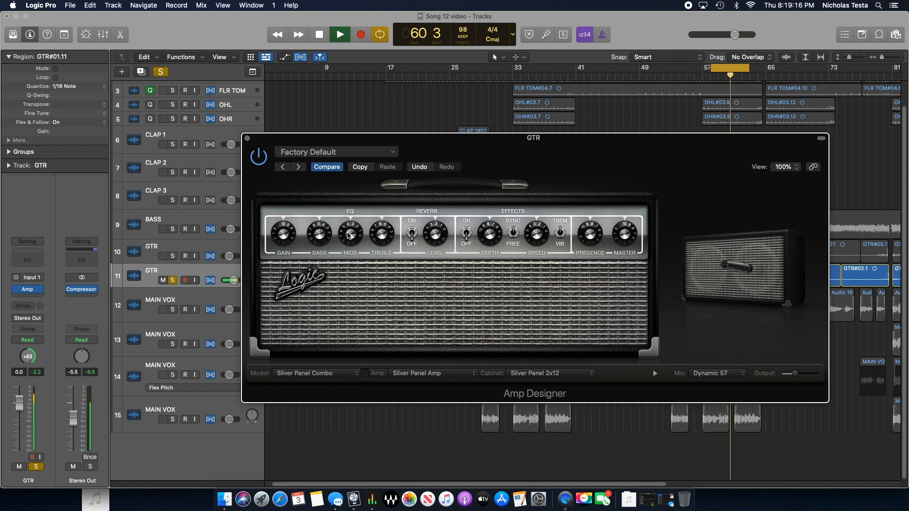
pyautogui.click(247, 138)
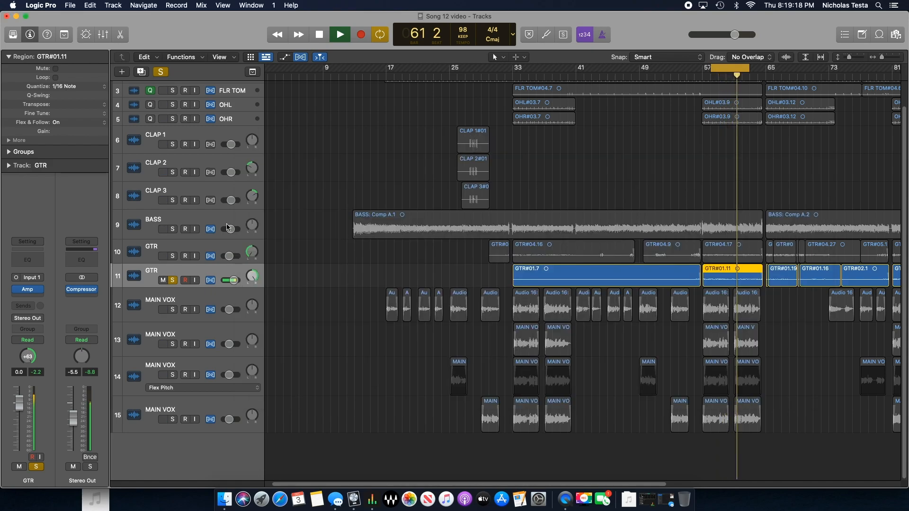
# - Send the second GTR track to Bus 3 at 0.0 dB and insert Pedalboard on Aux 3
pyautogui.click(29, 307)
pyautogui.moveTo(47, 318)
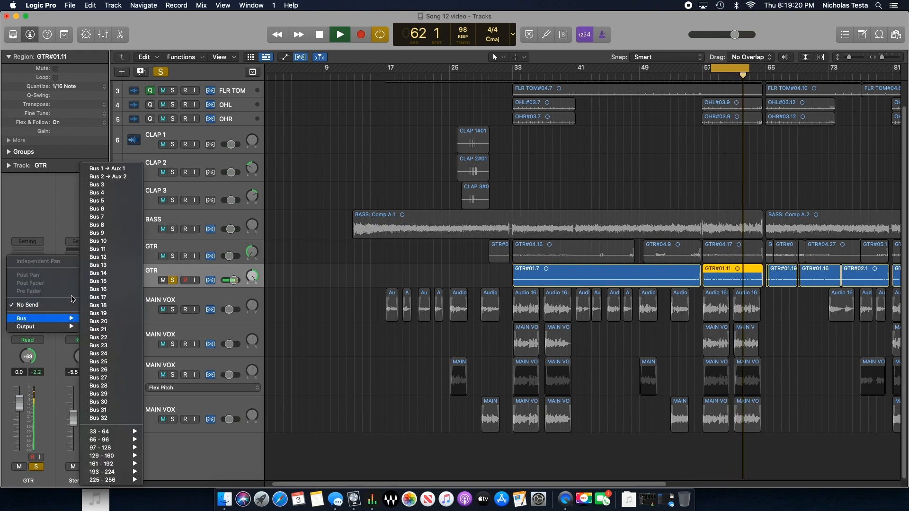
pyautogui.click(109, 185)
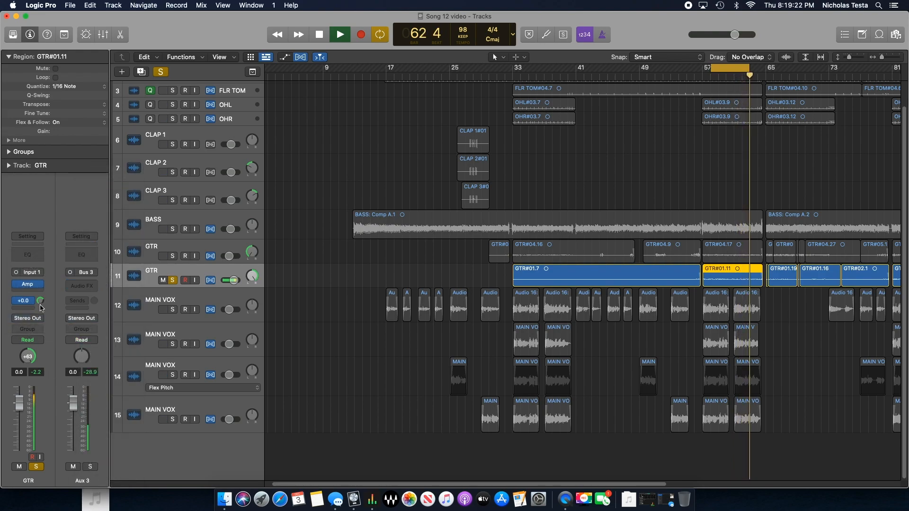
pyautogui.click(76, 284)
pyautogui.moveTo(101, 365)
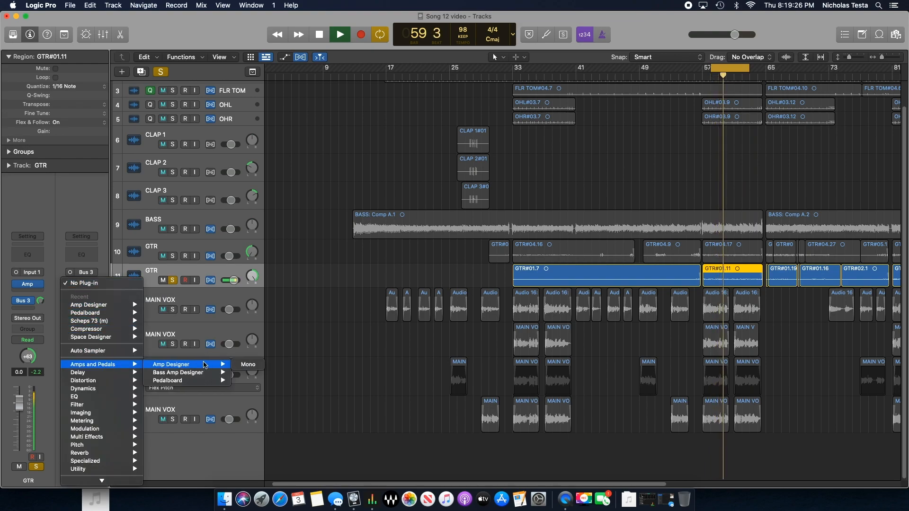
pyautogui.moveTo(201, 380)
pyautogui.click(248, 381)
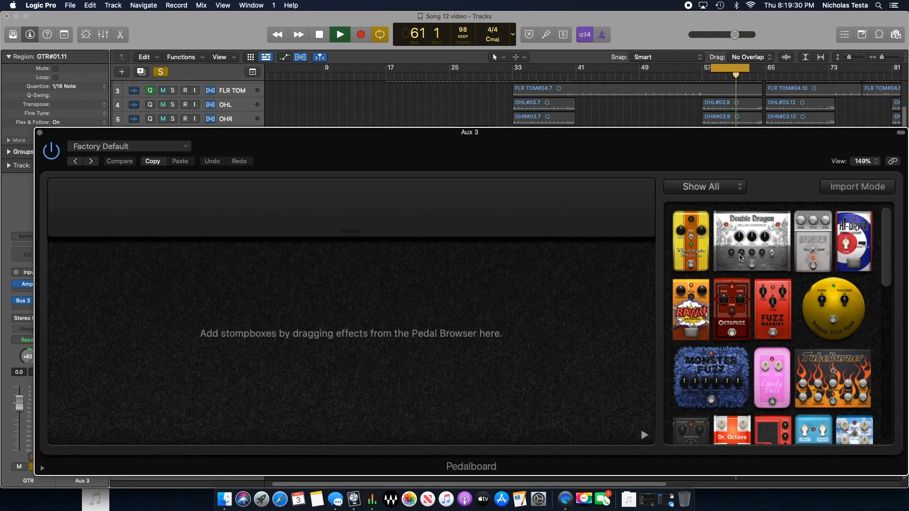
# - Add the Happy Face Fuzz pedal with its fuzz at about 13.8 dB, and lower Aux 3 to about -14.8 dB
pyautogui.moveTo(839, 316); pyautogui.dragTo(462, 344)
pyautogui.moveTo(305, 340); pyautogui.dragTo(105, 315)
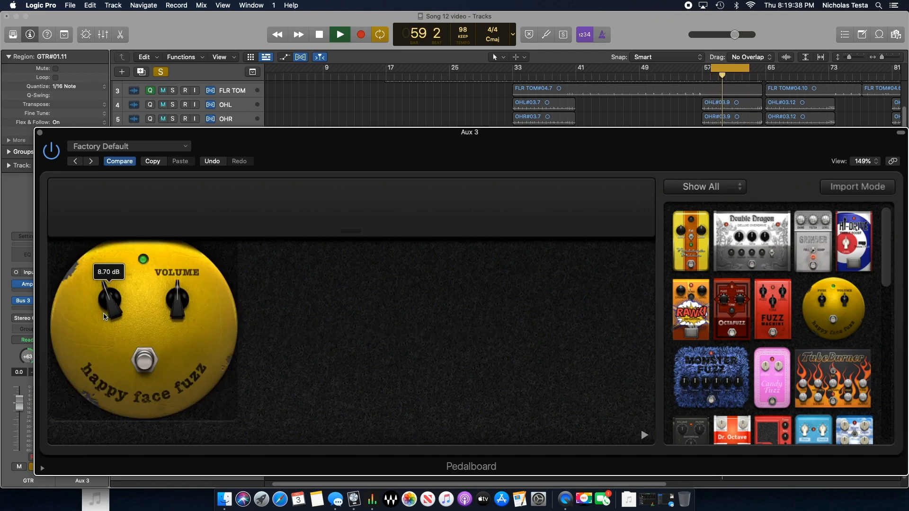
pyautogui.moveTo(105, 316); pyautogui.dragTo(94, 294)
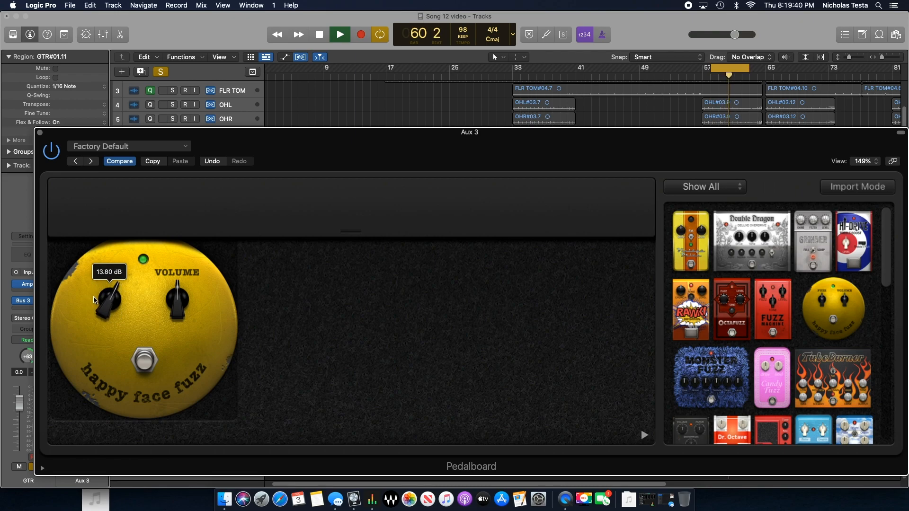
pyautogui.click(39, 132)
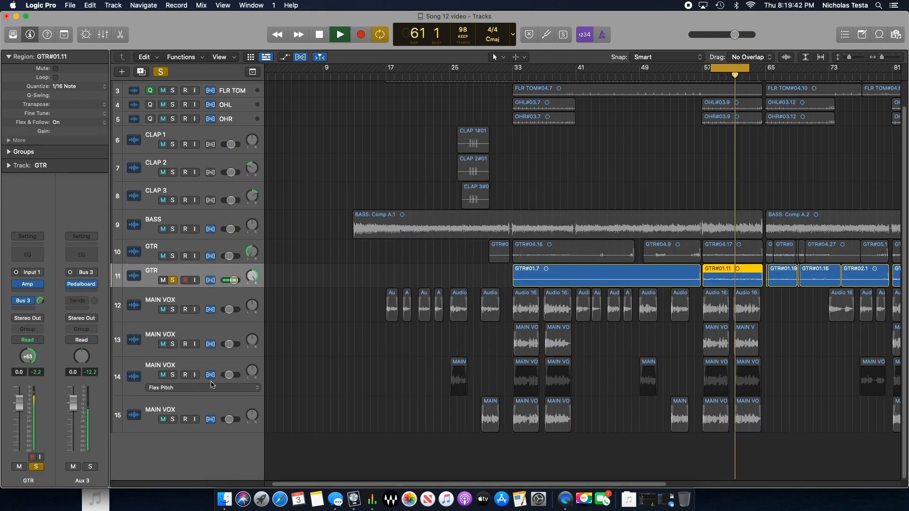
pyautogui.moveTo(72, 403); pyautogui.dragTo(81, 471)
pyautogui.click(70, 272)
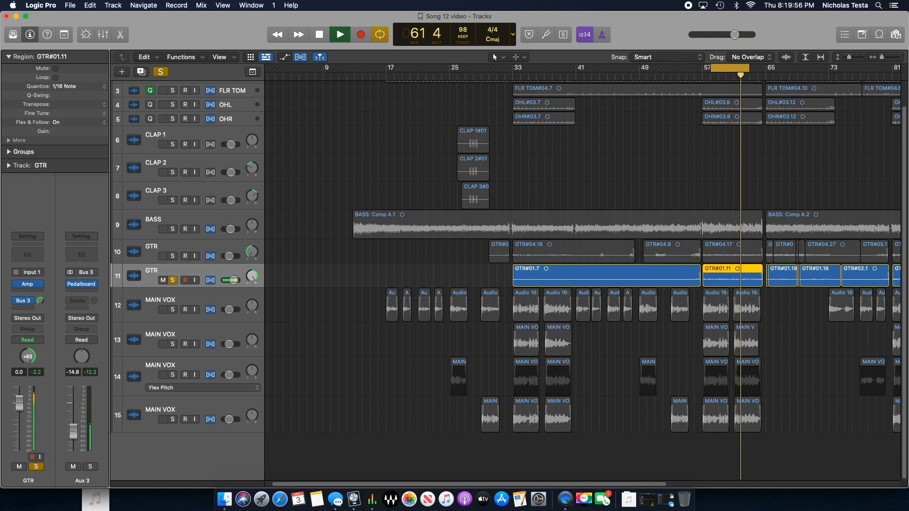
# - Insert Scheps 73 after the amp on the second GTR track, raise its input, lower its output and enable Drive
pyautogui.click(27, 290)
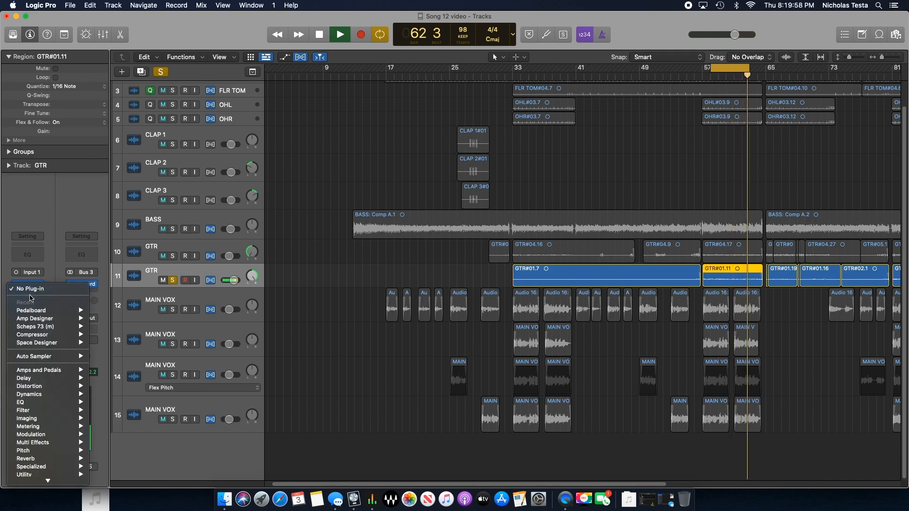
pyautogui.click(114, 333)
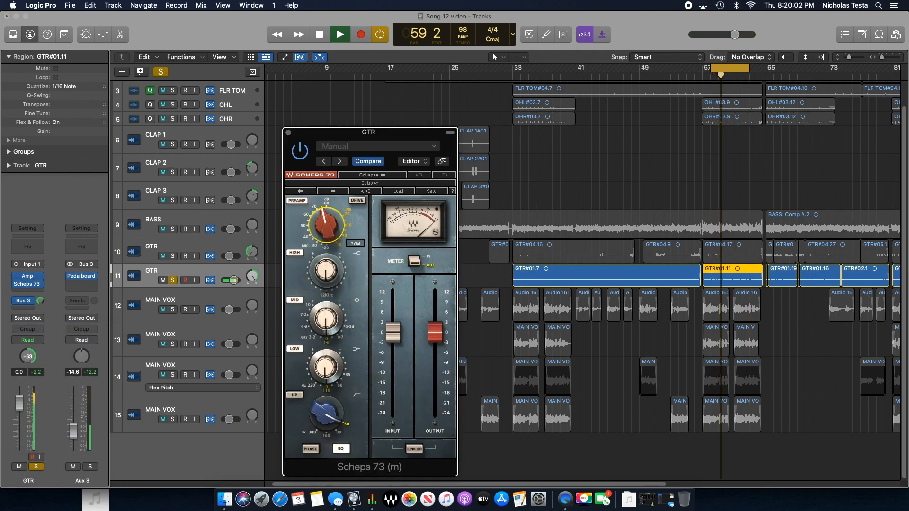
pyautogui.moveTo(403, 347); pyautogui.dragTo(393, 295)
pyautogui.moveTo(434, 383); pyautogui.dragTo(435, 379)
pyautogui.click(359, 203)
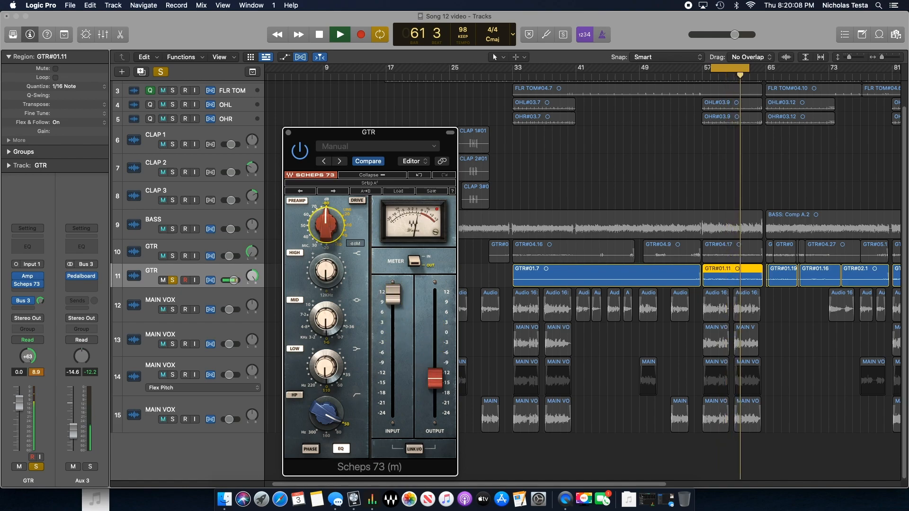
pyautogui.click(359, 204)
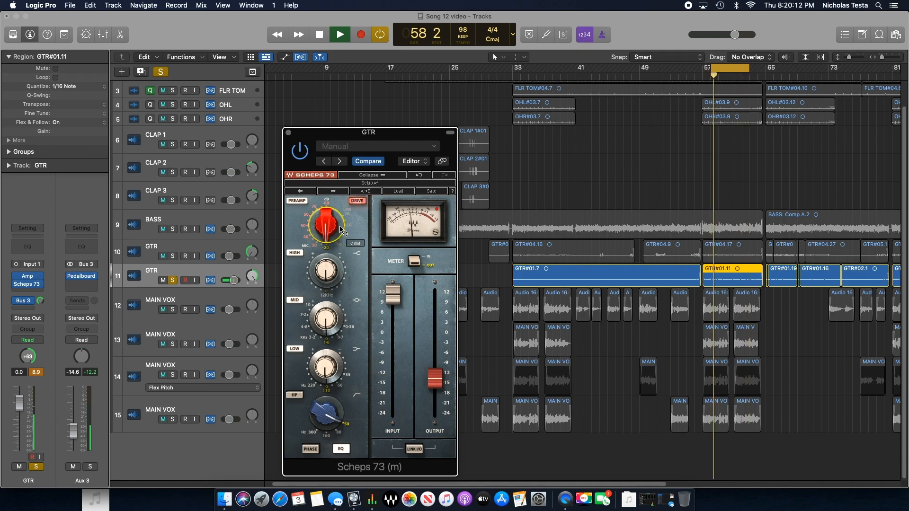
# - Lower the Scheps 73 input to about -4.4, raise its output and preamp gain, and pull Aux 3's level fully down
pyautogui.moveTo(403, 299); pyautogui.dragTo(435, 325)
pyautogui.moveTo(400, 371); pyautogui.dragTo(389, 336)
pyautogui.click(302, 150)
pyautogui.click(302, 150)
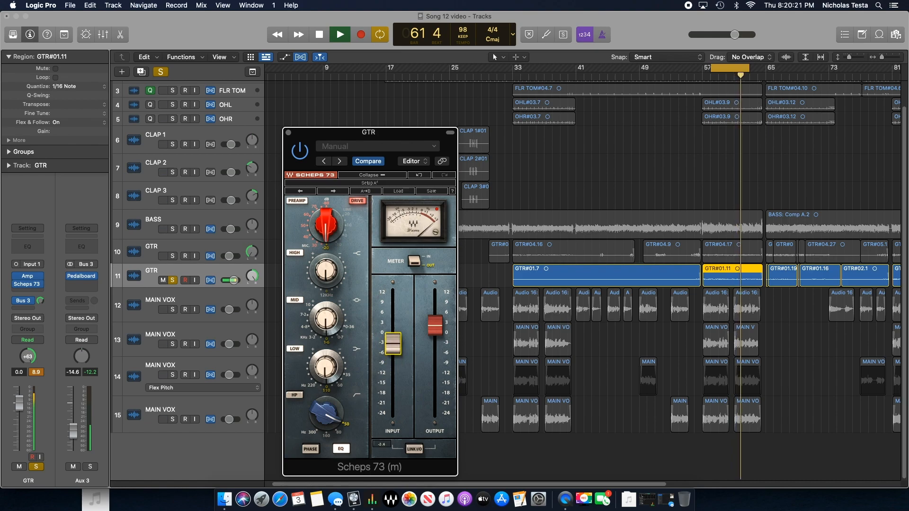
pyautogui.click(301, 147)
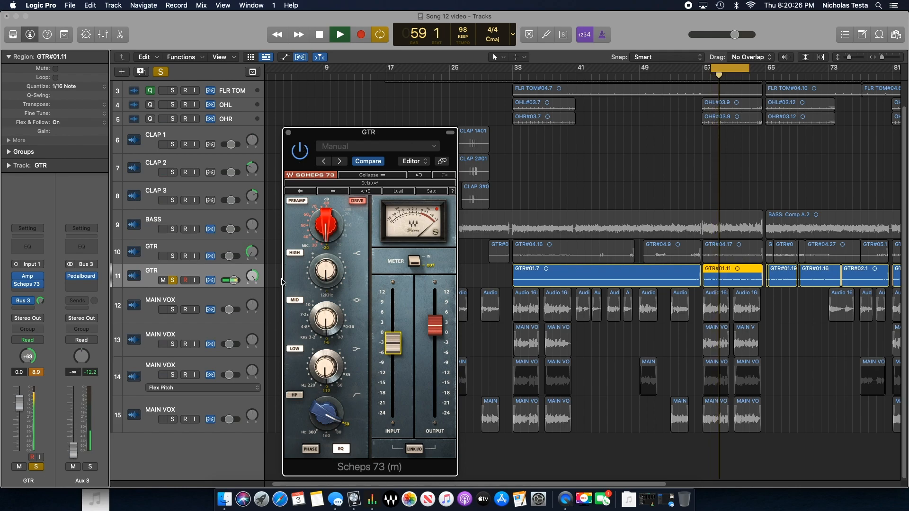
pyautogui.moveTo(326, 229); pyautogui.dragTo(326, 223)
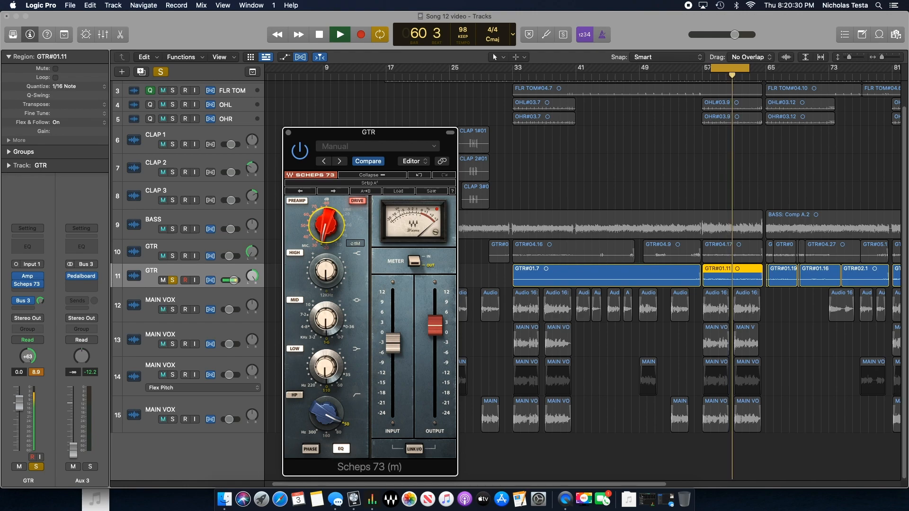
# - Unsolo the second GTR track, lower its level to -10.4 dB, and play the full mix uncycled from about bar 56
pyautogui.click(173, 280)
pyautogui.moveTo(18, 403); pyautogui.dragTo(19, 423)
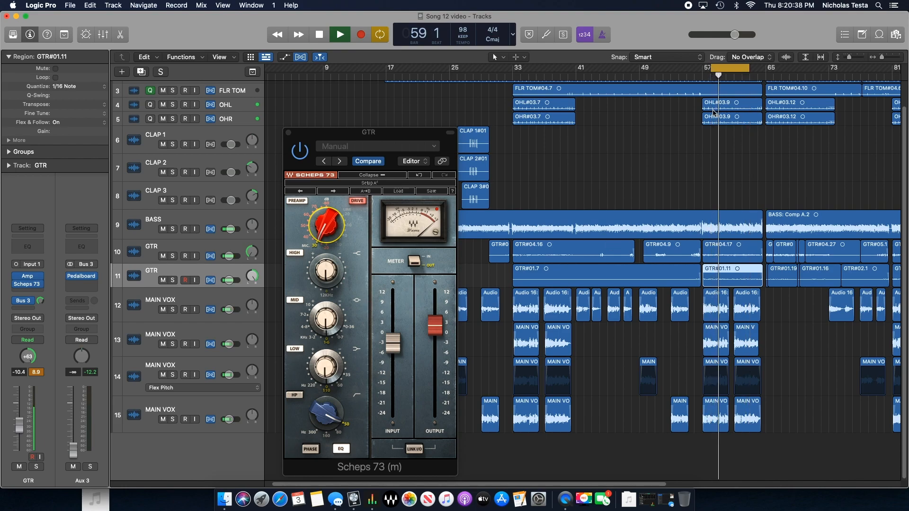
pyautogui.click(729, 68)
pyautogui.click(694, 76)
pyautogui.press('space')
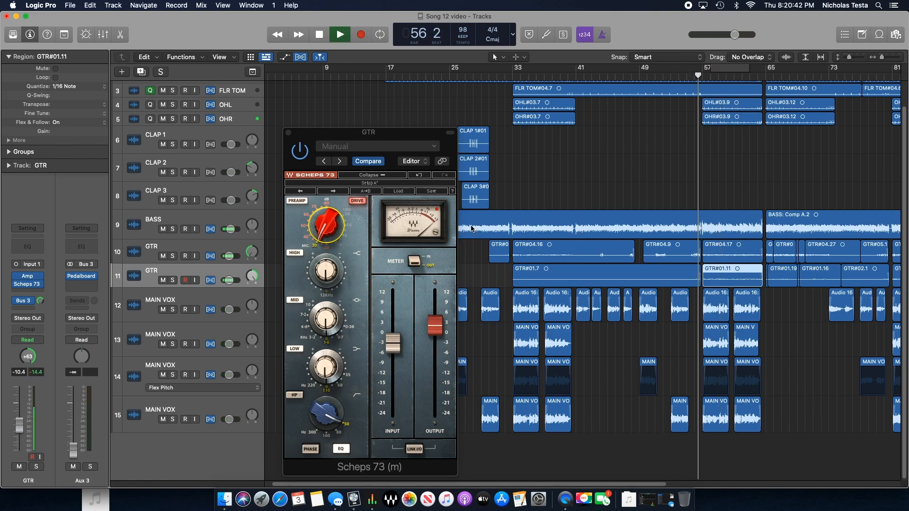
# - Close Scheps 73 and lower the second GTR track's level to -12.8 dB against the full mix
pyautogui.click(288, 133)
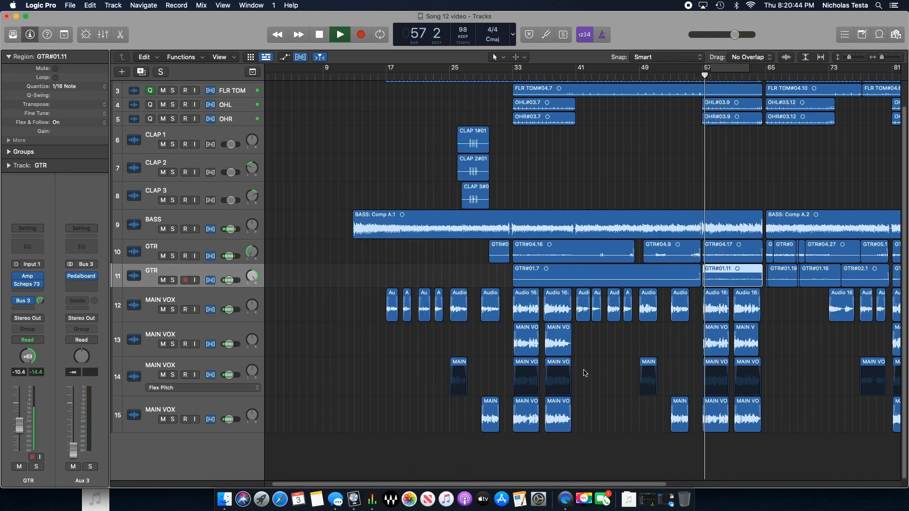
pyautogui.click(618, 391)
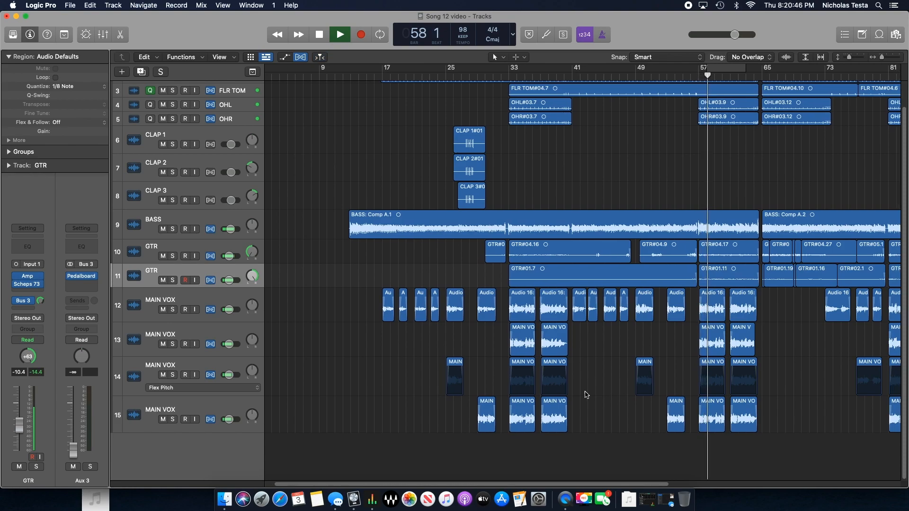
pyautogui.click(219, 276)
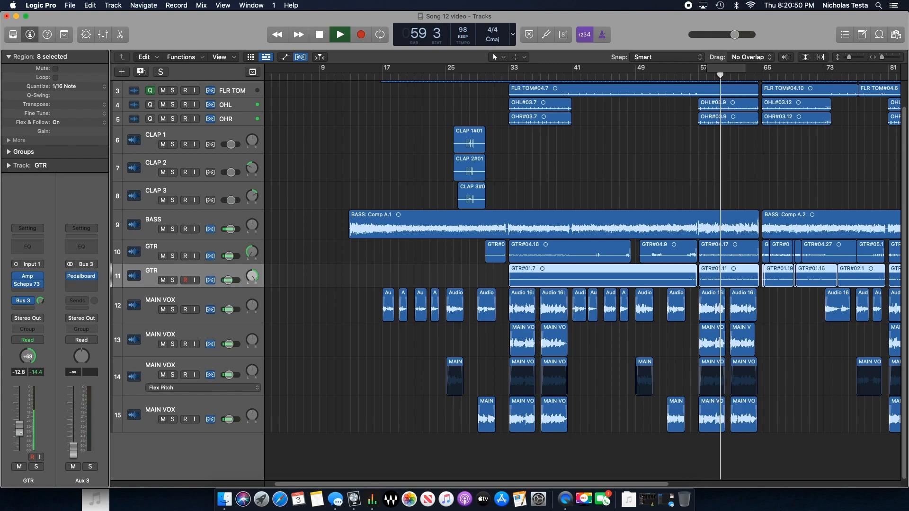
# - Lower the first GTR track's level to -11.6 dB against the full mix, and stop playback
pyautogui.click(188, 250)
pyautogui.moveTo(19, 424); pyautogui.dragTo(19, 427)
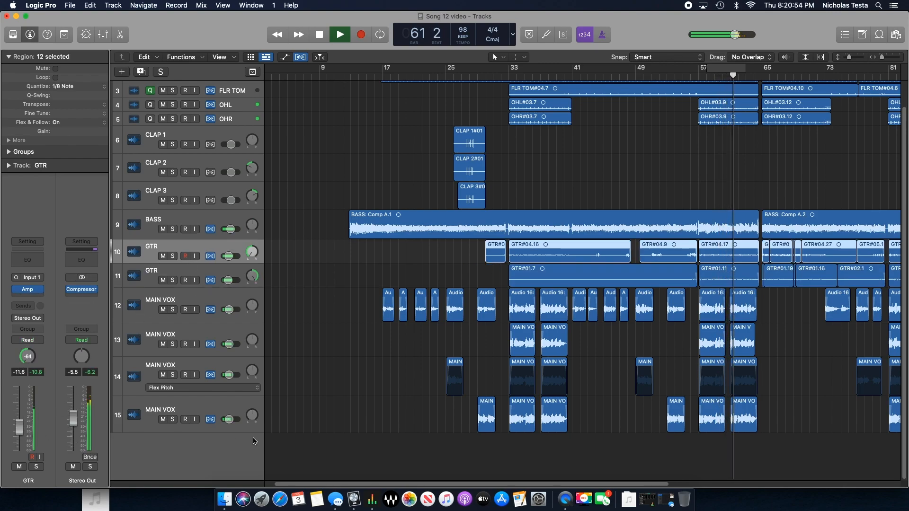
pyautogui.click(347, 430)
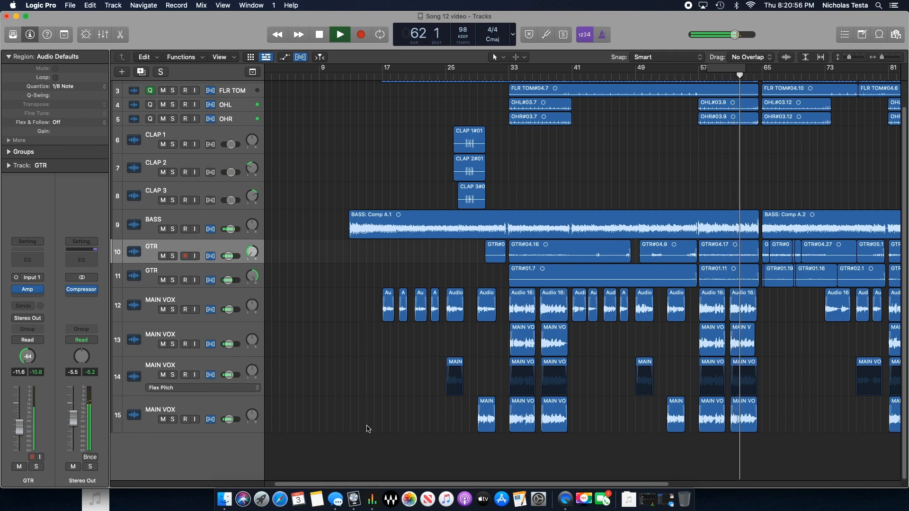
pyautogui.press('space')
# - Mute all four MAIN VOX tracks and play the instrumental mix from bar 13
pyautogui.click(241, 302)
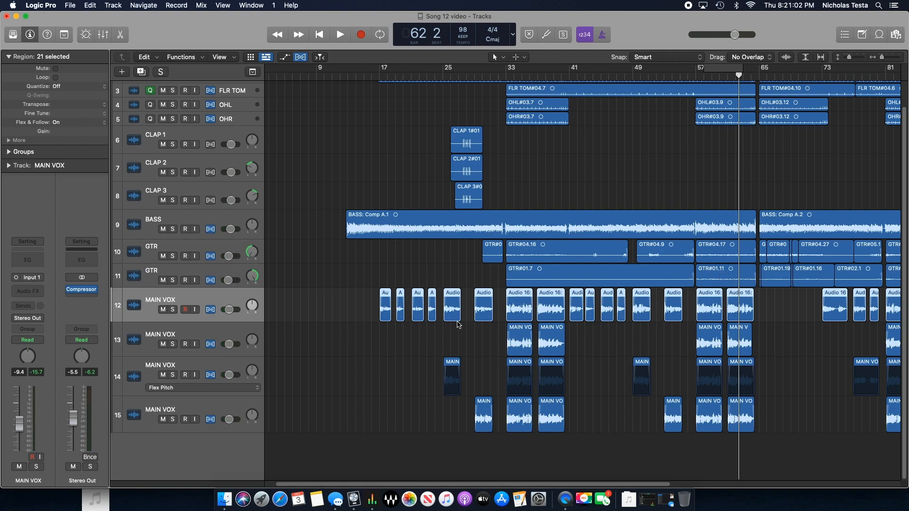
pyautogui.click(164, 310)
pyautogui.click(163, 345)
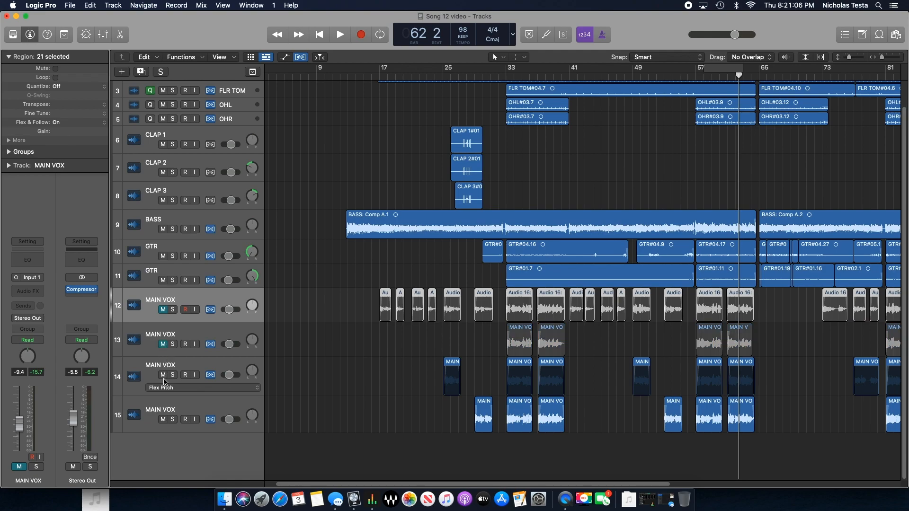
pyautogui.click(163, 420)
pyautogui.click(374, 326)
pyautogui.click(347, 75)
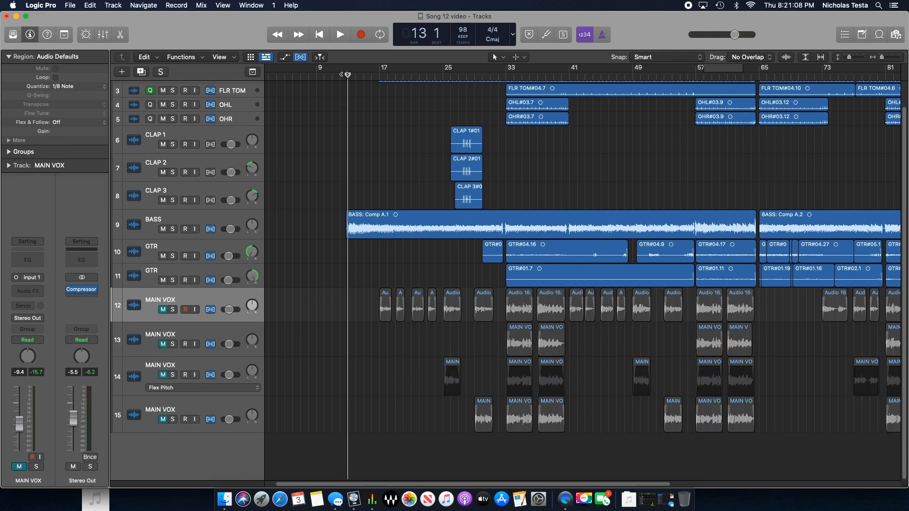
pyautogui.press('space')
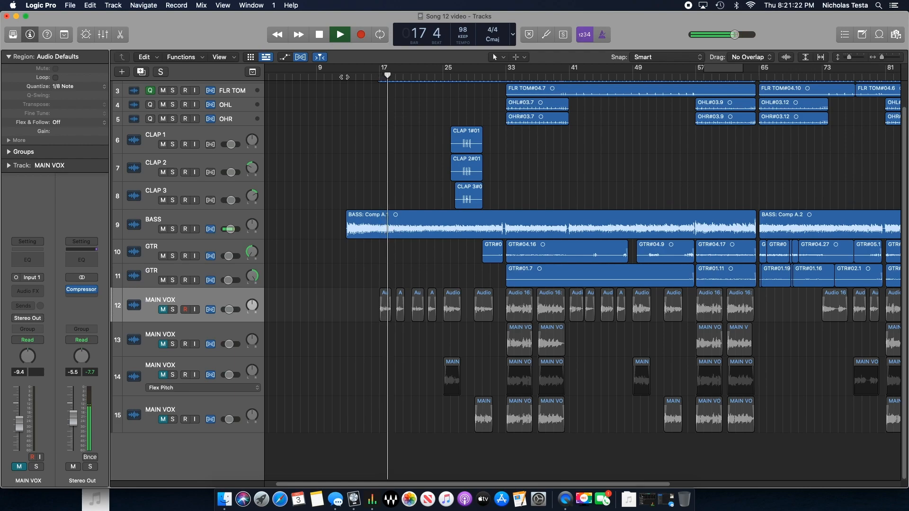
# - Select the snare track and lower its reverb return, Aux 1, to -23.0 dB
pyautogui.scroll(2, 259, 133)
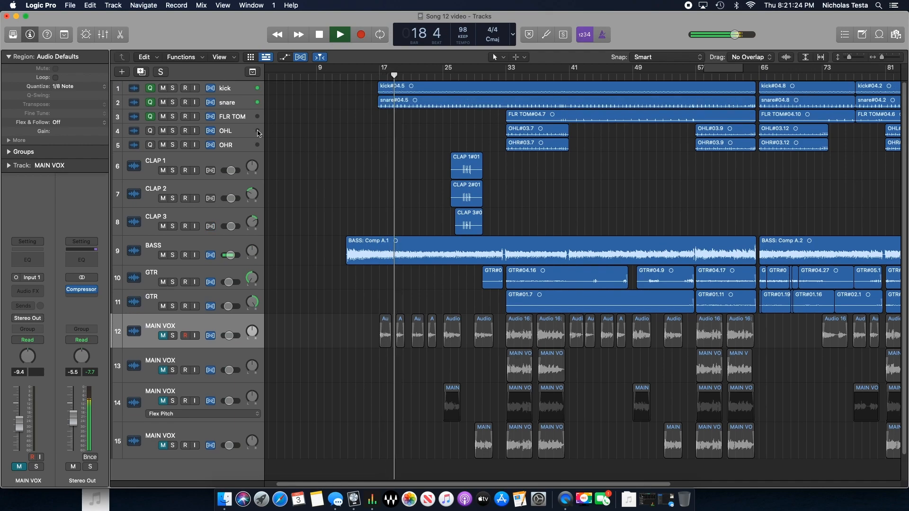
pyautogui.click(241, 103)
pyautogui.click(24, 303)
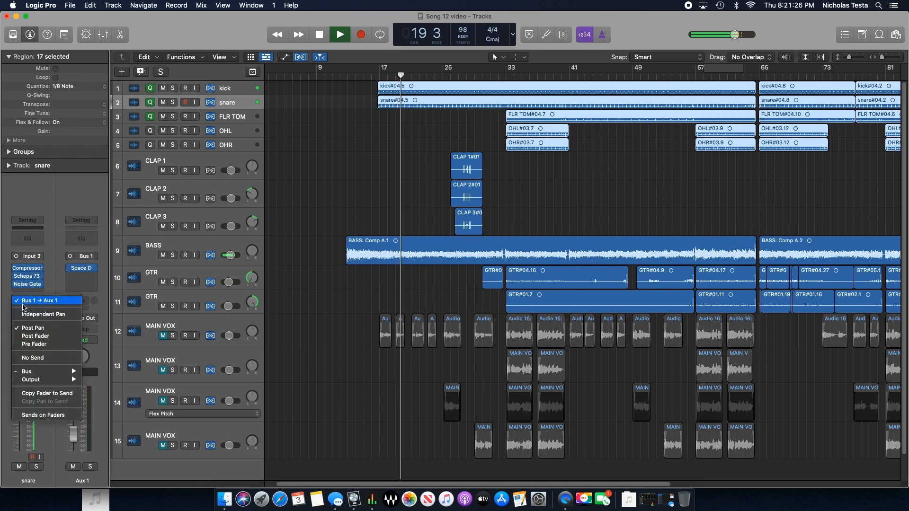
pyautogui.click(73, 434)
pyautogui.moveTo(73, 434); pyautogui.dragTo(75, 438)
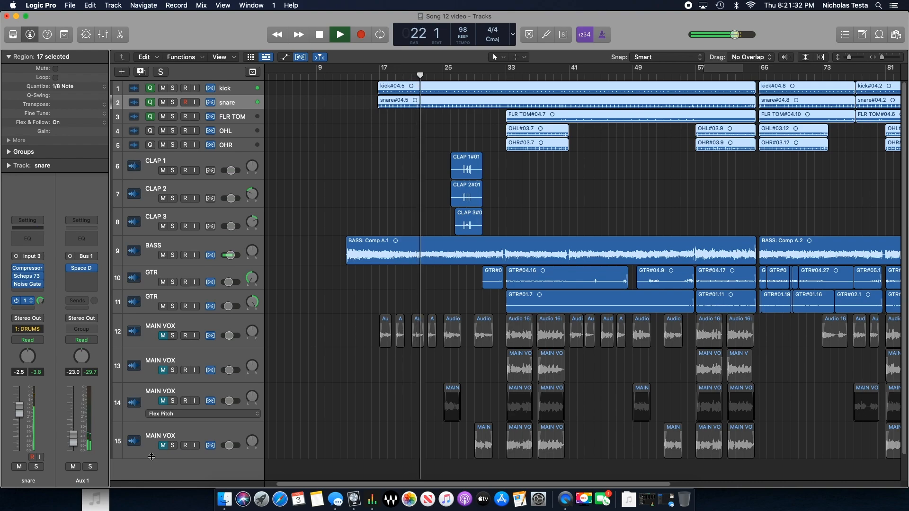
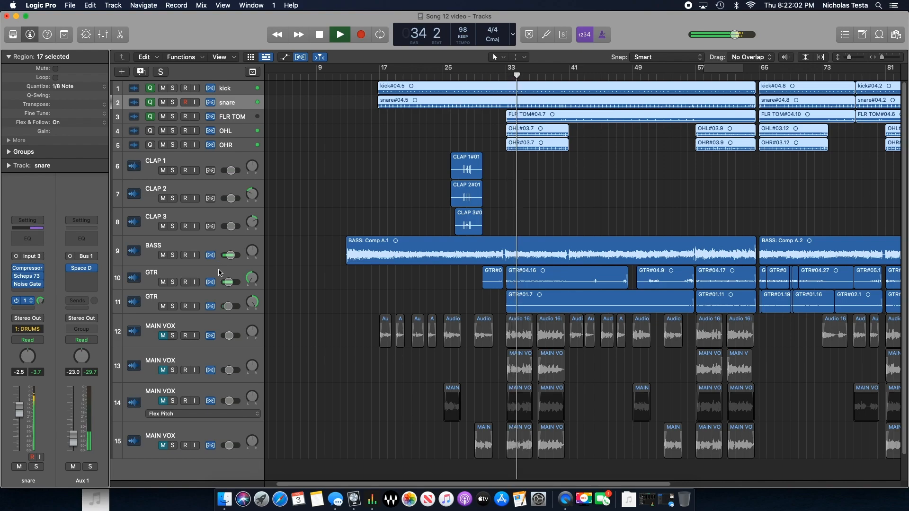
# - Lower the first GTR track's level to -12.4 dB during the chorus, and stop playback
pyautogui.click(204, 274)
pyautogui.moveTo(20, 435); pyautogui.dragTo(19, 436)
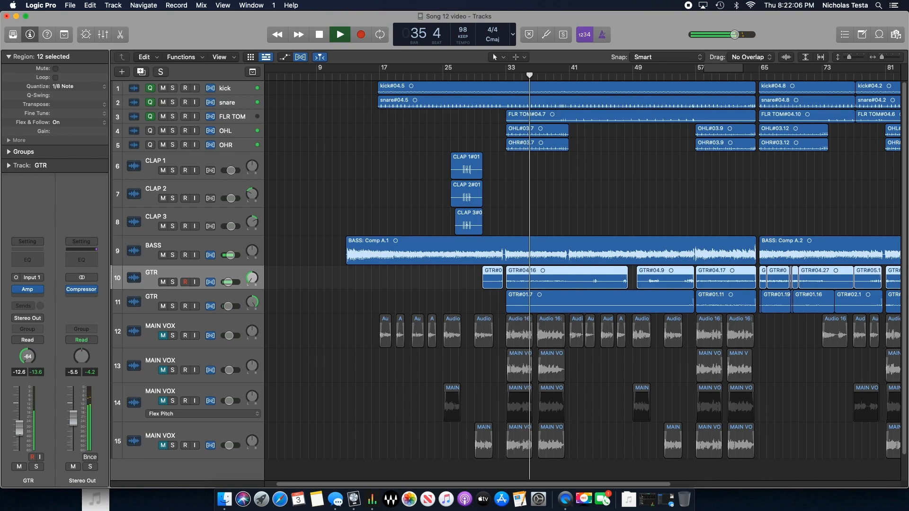
pyautogui.click(362, 470)
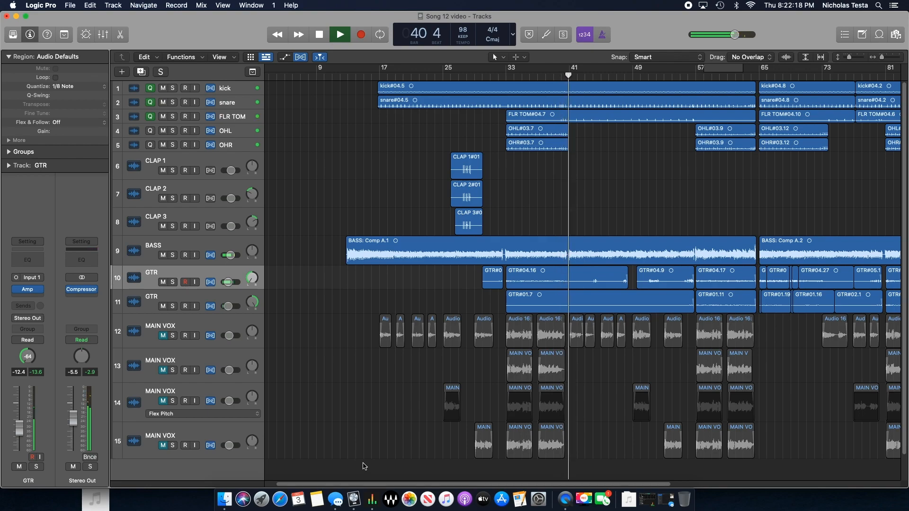
pyautogui.press('space')
# - Unmute and solo the first MAIN VOX track and play it cycled over about bars 30 to 42
pyautogui.scroll(-2, 317, 321)
pyautogui.click(231, 298)
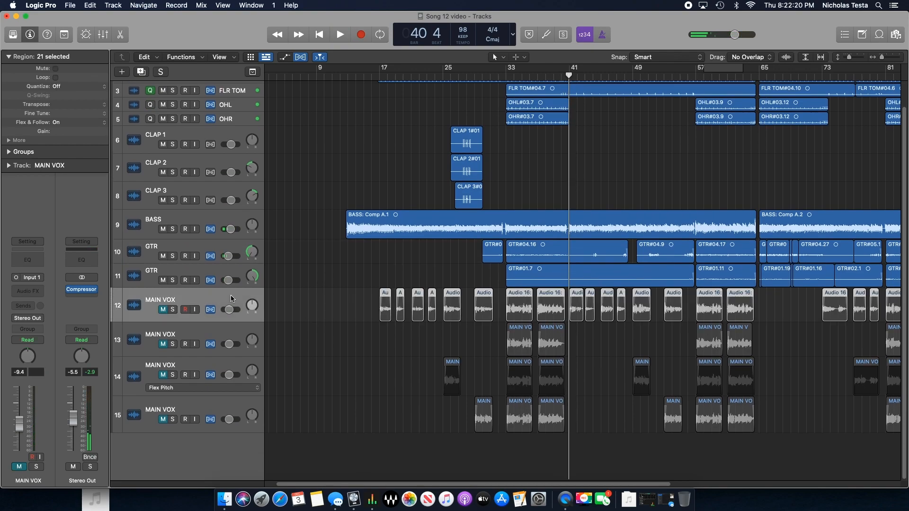
pyautogui.click(163, 310)
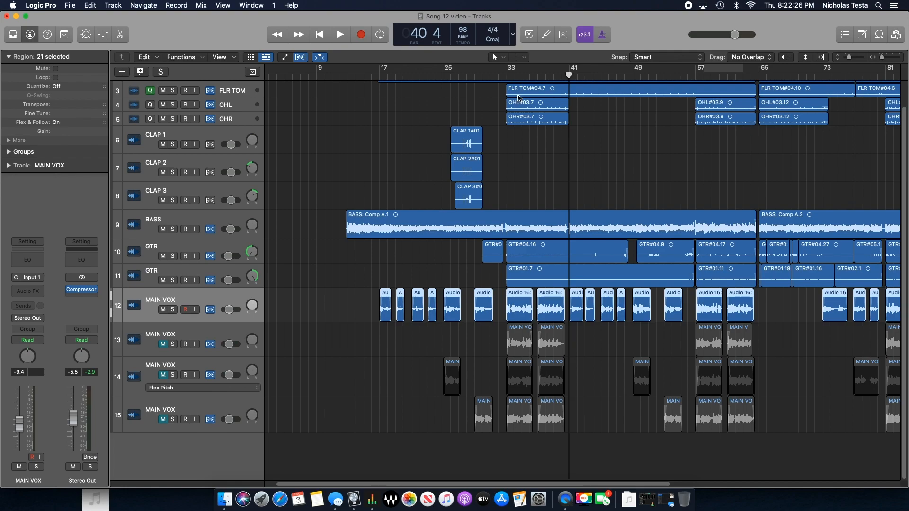
pyautogui.moveTo(488, 69); pyautogui.dragTo(584, 69)
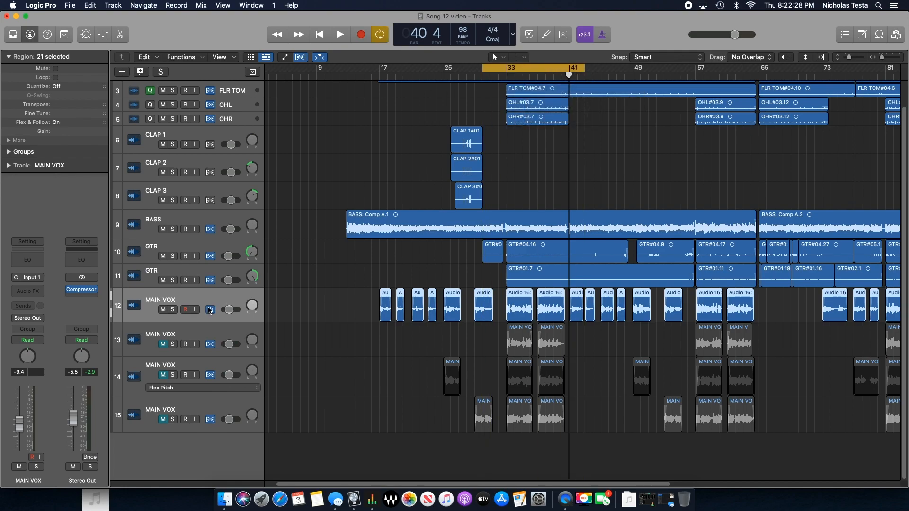
pyautogui.click(173, 310)
pyautogui.press('space')
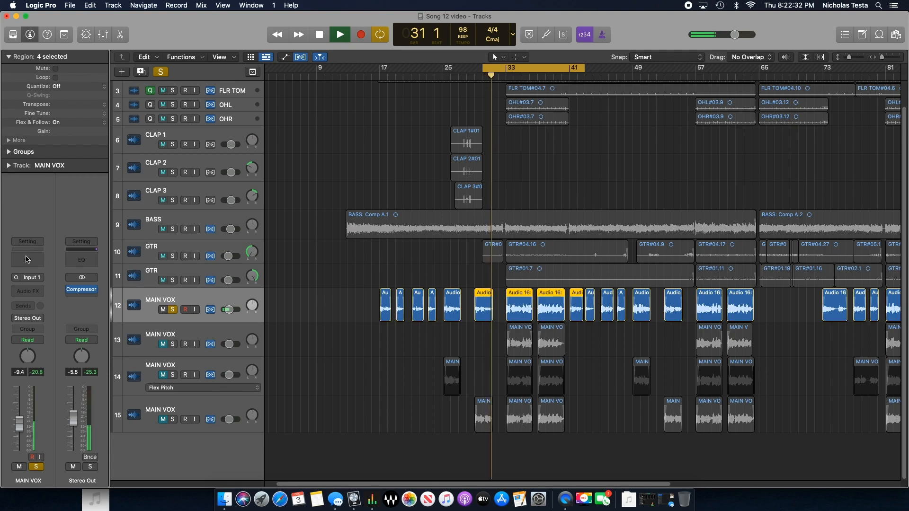
# - Collapse the region settings, tighten the cycle range to about bars 33 to 40, and play the soloed vocal
pyautogui.click(8, 56)
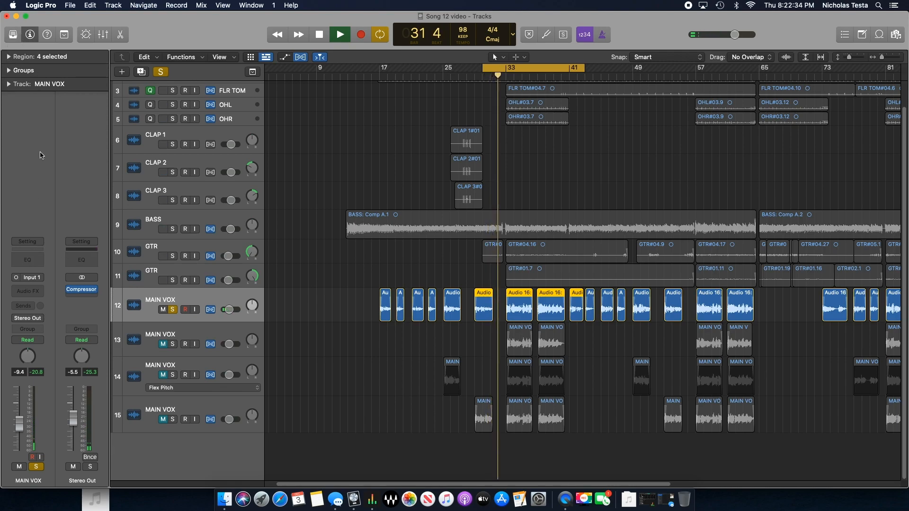
pyautogui.press('space')
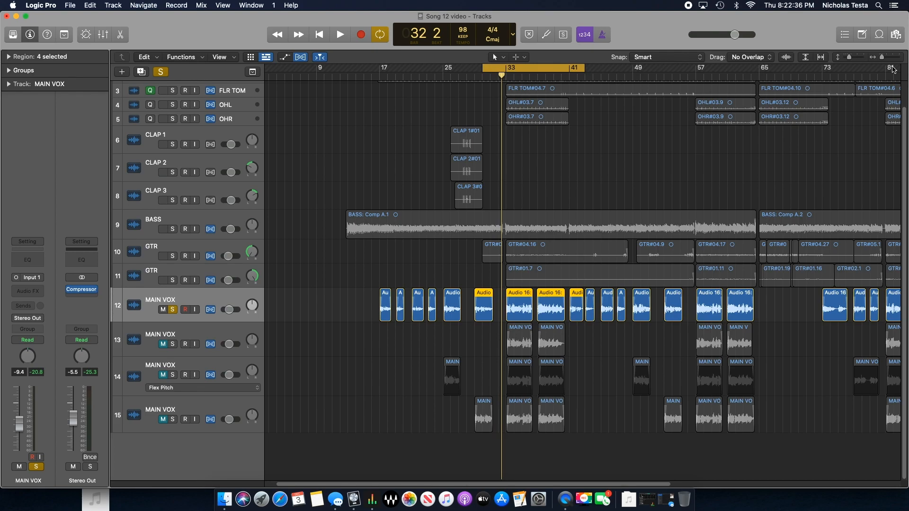
pyautogui.press('z')
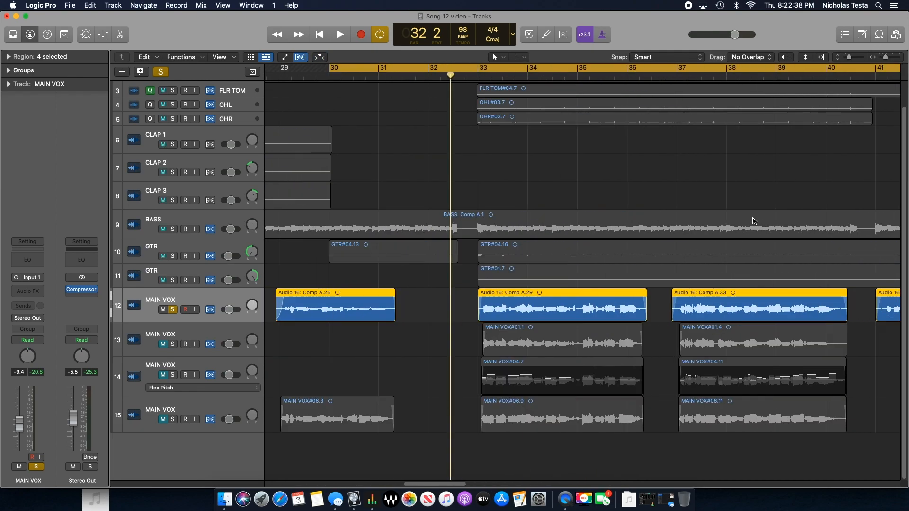
pyautogui.moveTo(285, 71); pyautogui.dragTo(441, 84)
pyautogui.hscroll(6, 539, 109)
pyautogui.moveTo(636, 71); pyautogui.dragTo(500, 71)
pyautogui.hscroll(-8, 523, 132)
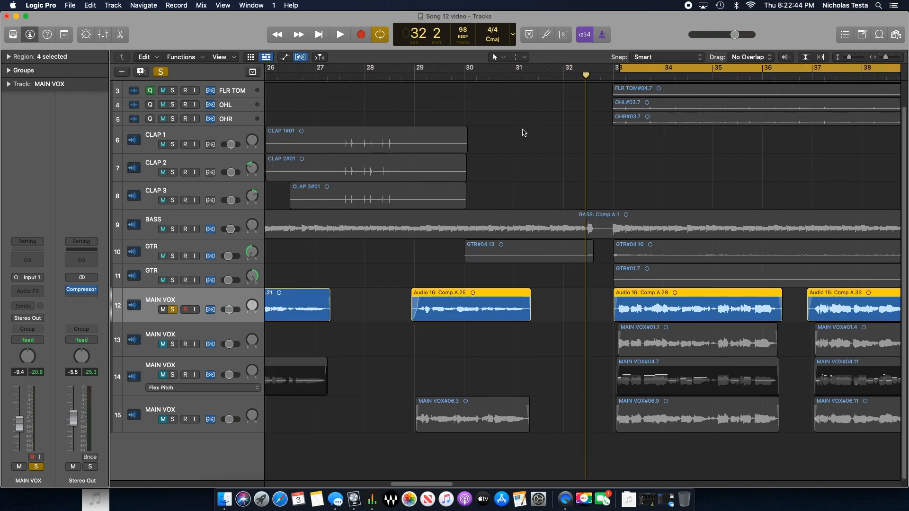
pyautogui.press('space')
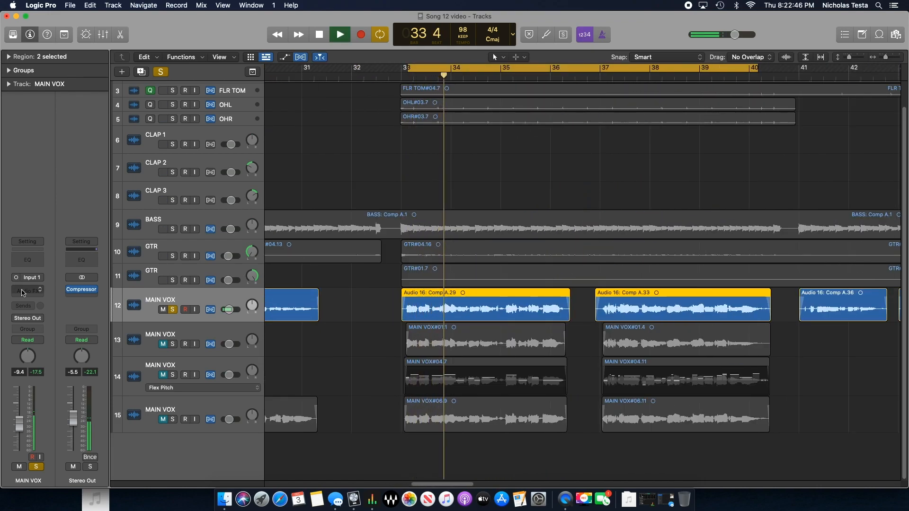
# - Insert a mono Compressor on the first MAIN VOX track, using the Studio FET model with auto gain and auto release off
pyautogui.click(21, 292)
pyautogui.moveTo(76, 334)
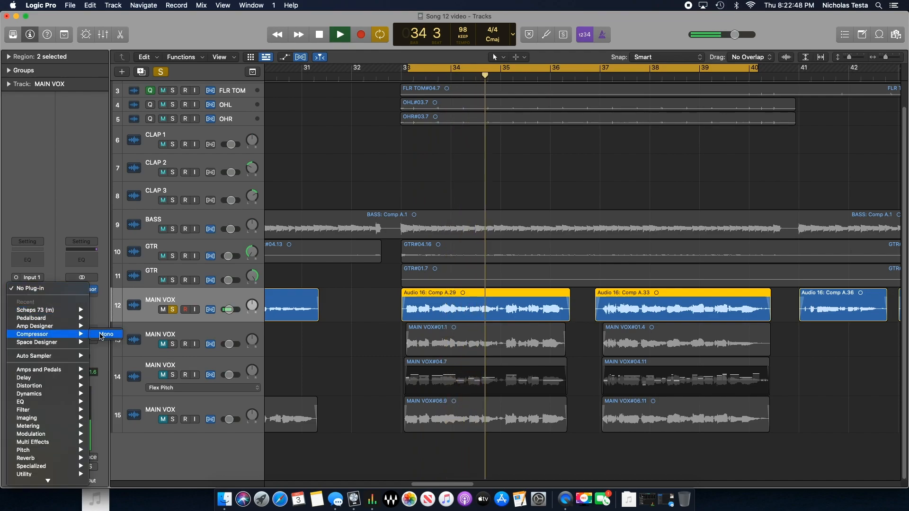
pyautogui.click(105, 334)
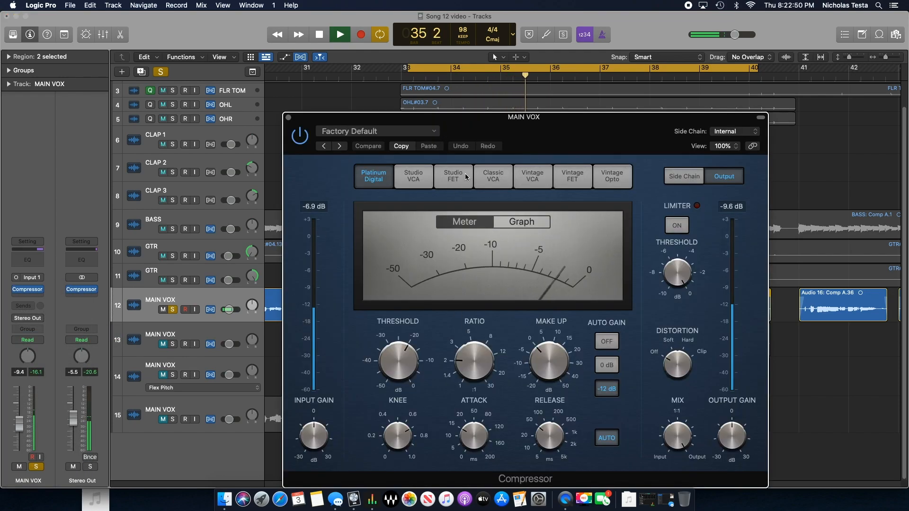
pyautogui.click(467, 177)
pyautogui.press('space')
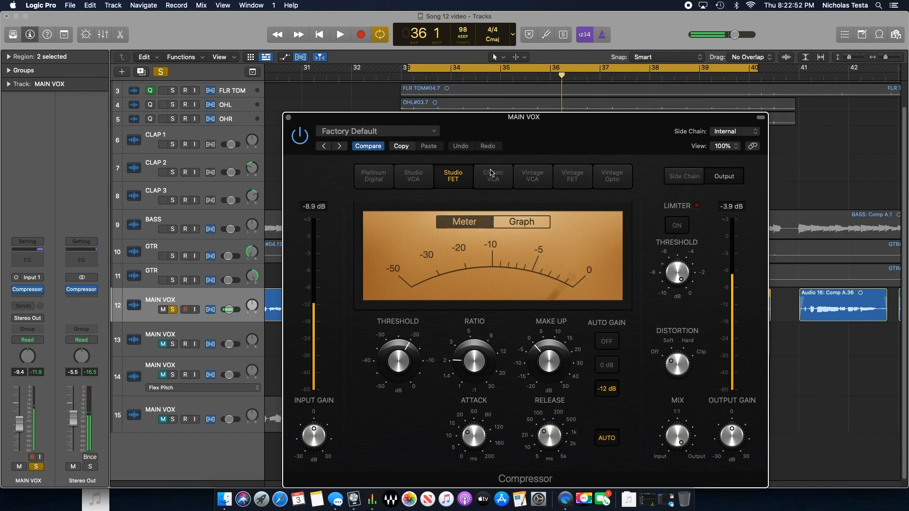
pyautogui.click(607, 343)
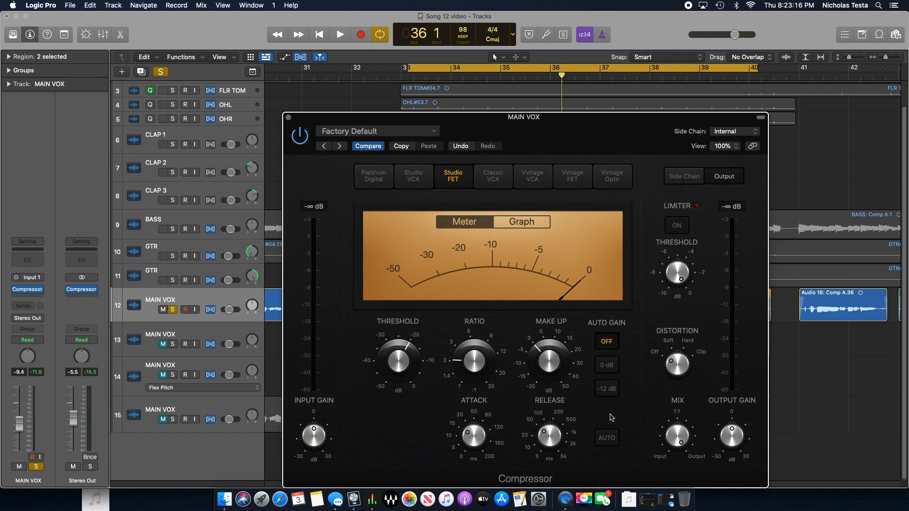
# - While the vocal plays, set the Compressor's threshold to -17.5 dB, ratio to 2.9:1 and attack to 20 ms
pyautogui.press('space')
pyautogui.moveTo(412, 363)
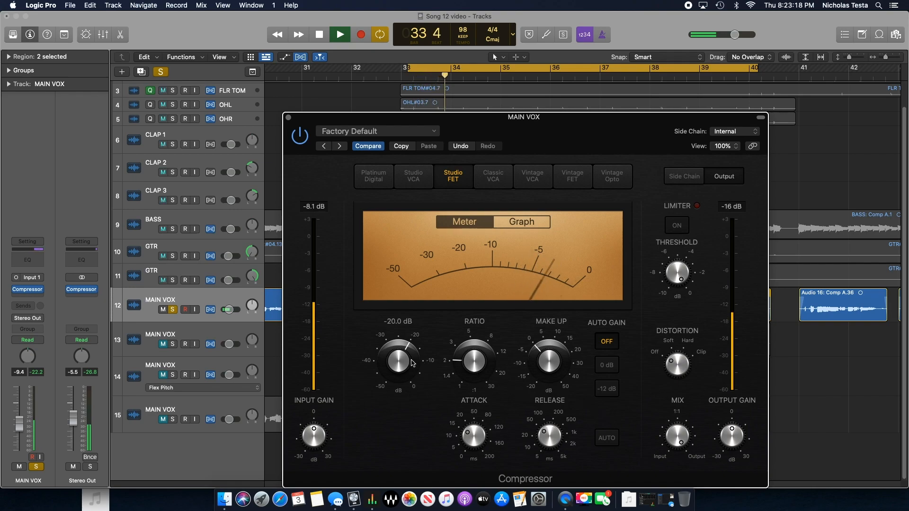
pyautogui.moveTo(477, 363)
pyautogui.moveTo(478, 363); pyautogui.dragTo(468, 345)
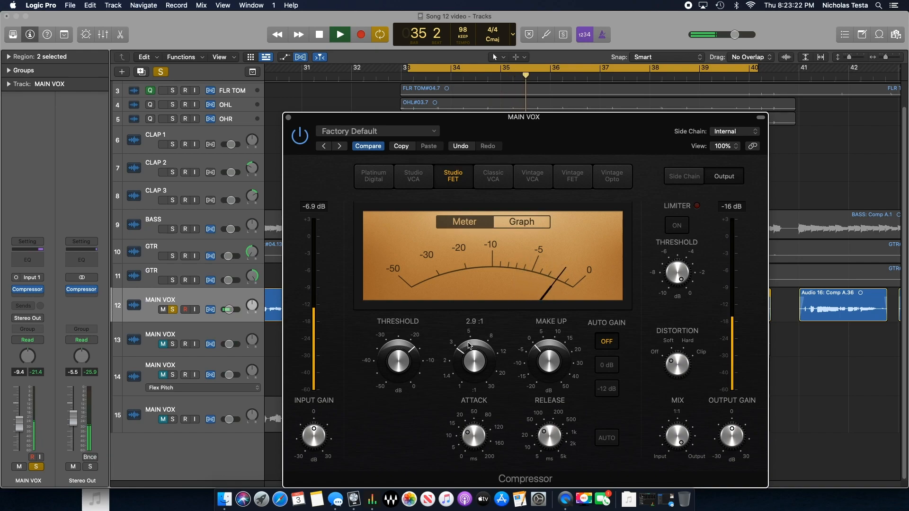
pyautogui.moveTo(474, 425)
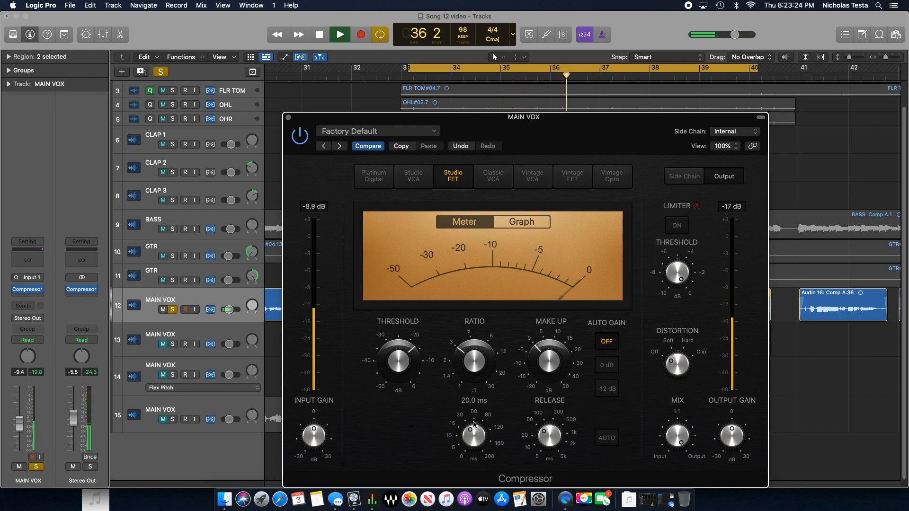
# - Raise the Compressor's threshold slightly, set make-up gain to 2.0 dB, compare against bypass, and close the plug-in
pyautogui.moveTo(391, 366)
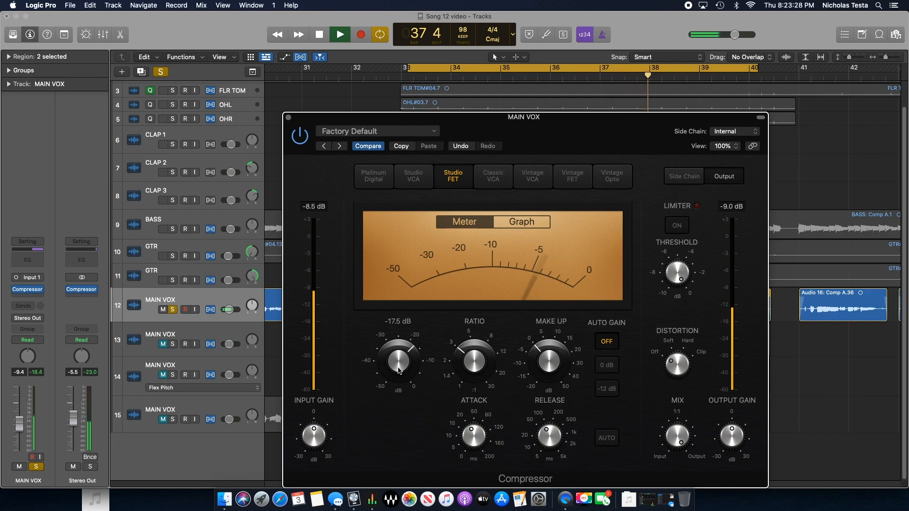
pyautogui.moveTo(399, 371); pyautogui.dragTo(397, 365)
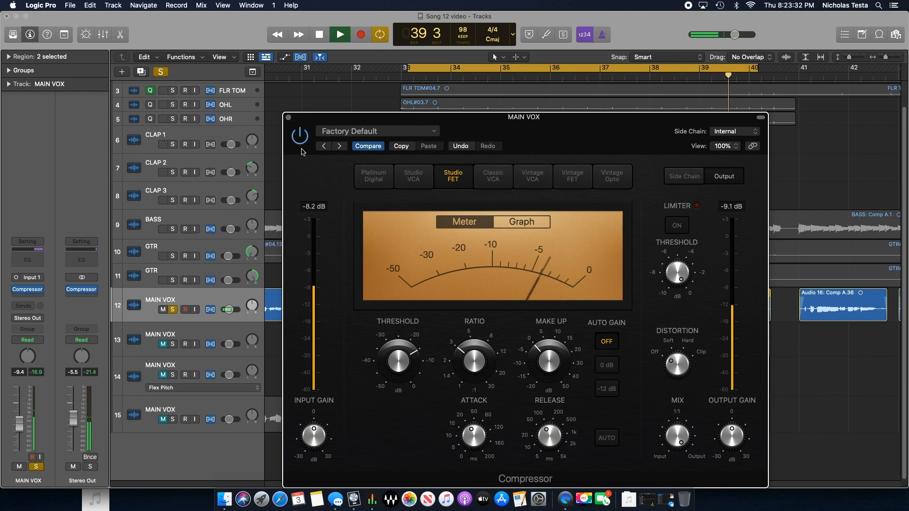
pyautogui.moveTo(537, 356); pyautogui.dragTo(536, 350)
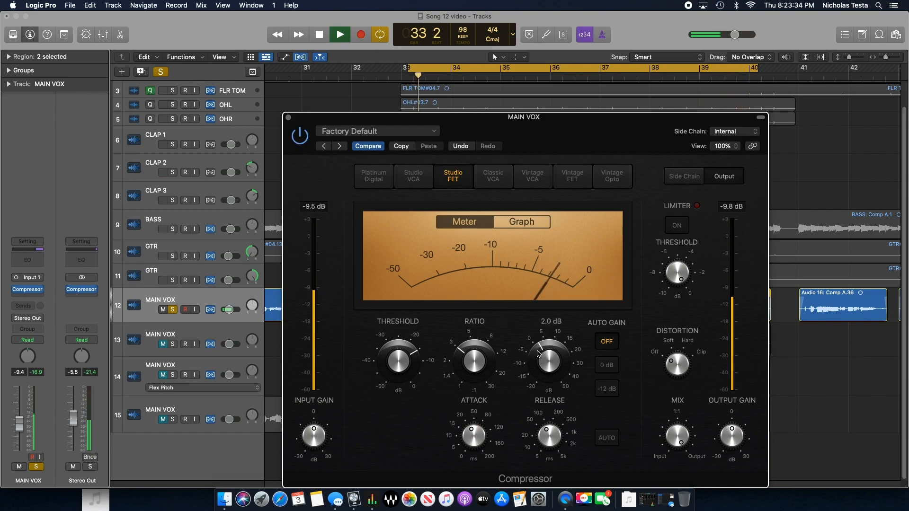
pyautogui.click(299, 139)
pyautogui.click(298, 139)
pyautogui.click(288, 117)
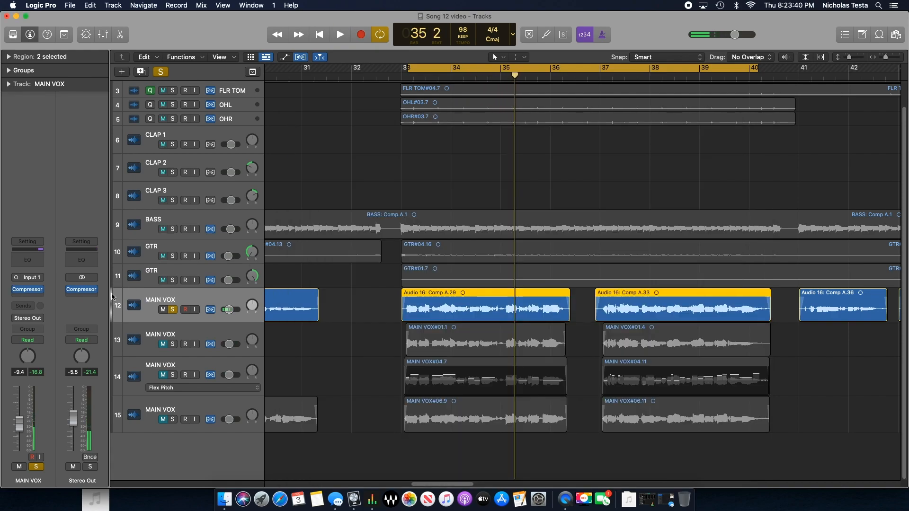
# - Insert a Channel EQ after the Compressor on the first MAIN VOX track and play the cycled vocal
pyautogui.click(30, 298)
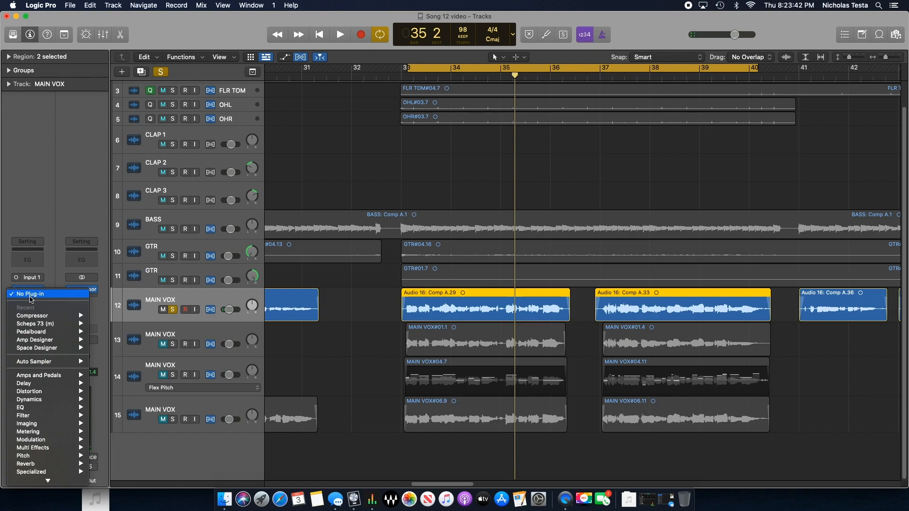
pyautogui.moveTo(57, 326)
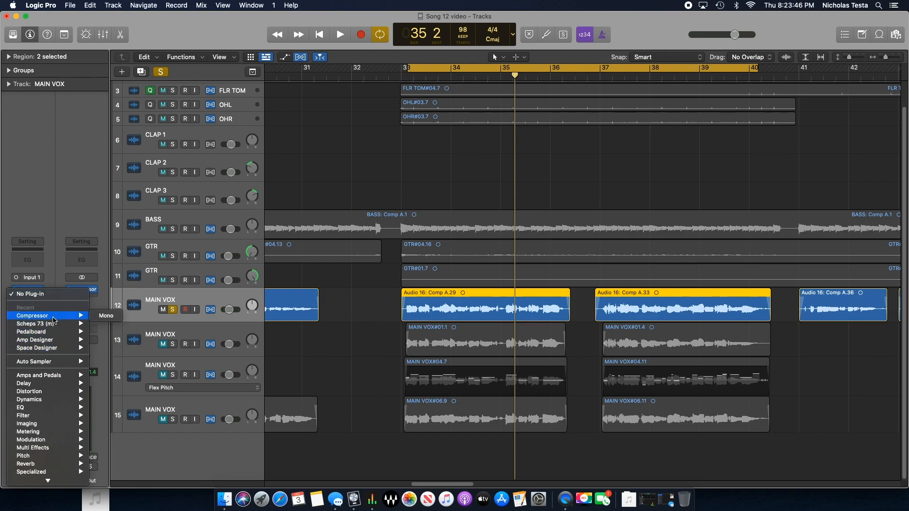
pyautogui.click(35, 238)
pyautogui.click(28, 259)
pyautogui.press('space')
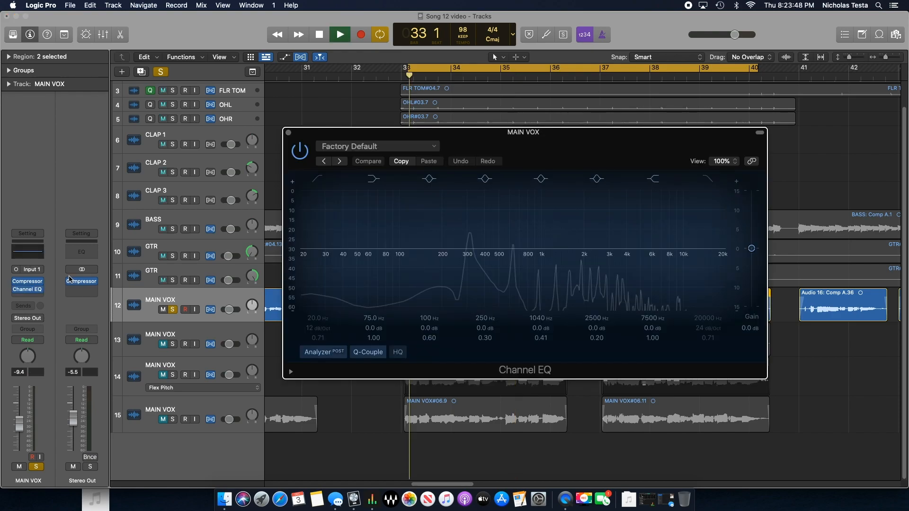
# - Enable the Channel EQ's low-cut band on the first MAIN VOX track and set it to 134 Hz while the vocal plays
pyautogui.click(317, 179)
pyautogui.moveTo(315, 322)
pyautogui.mouseDown()
pyautogui.moveTo(316, 292)
pyautogui.moveTo(319, 318)
pyautogui.mouseUp()
pyautogui.press('space')
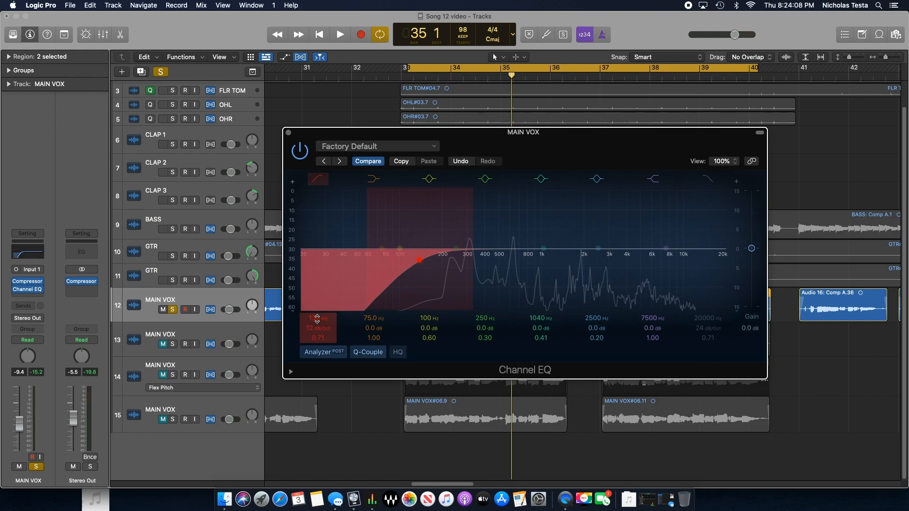
pyautogui.moveTo(318, 321)
pyautogui.mouseDown()
pyautogui.moveTo(317, 345)
pyautogui.moveTo(317, 321)
pyautogui.mouseUp()
pyautogui.press('space')
pyautogui.moveTo(315, 318)
pyautogui.mouseDown()
pyautogui.moveTo(315, 307)
pyautogui.moveTo(315, 320)
pyautogui.mouseUp()
# - Sweep a boost through the vocal's mids, then cut 2.0 dB at 610 Hz and boost 1.7 dB at 2940 Hz in the Channel EQ
pyautogui.moveTo(485, 327); pyautogui.dragTo(485, 315)
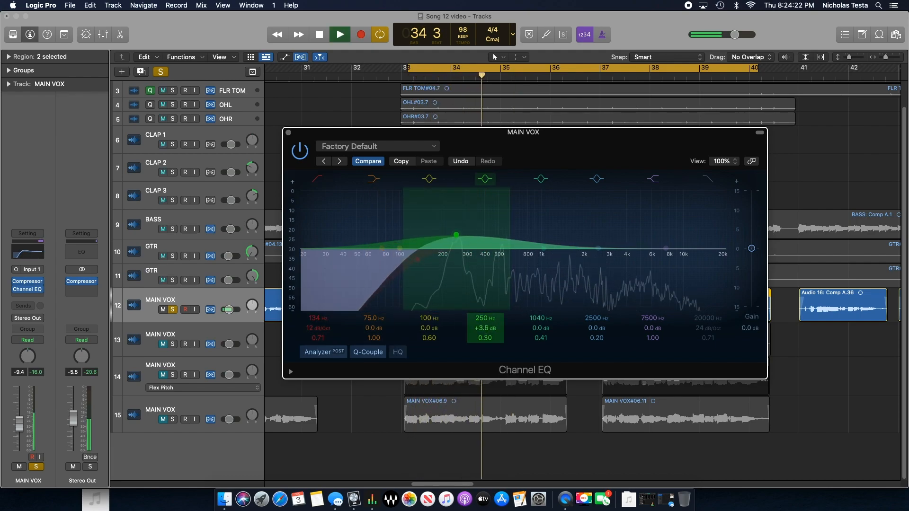
pyautogui.moveTo(456, 235); pyautogui.dragTo(508, 235)
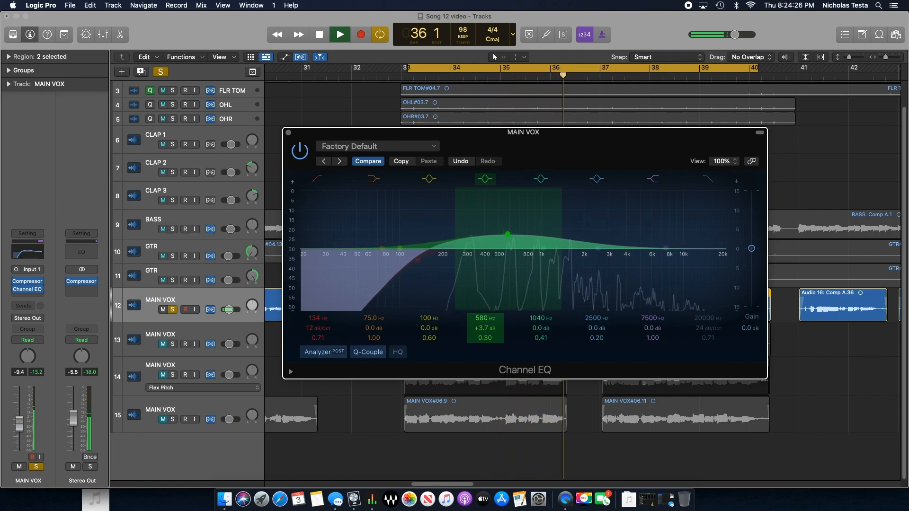
pyautogui.moveTo(482, 318); pyautogui.dragTo(481, 347)
pyautogui.moveTo(543, 248); pyautogui.dragTo(606, 239)
pyautogui.moveTo(539, 322); pyautogui.dragTo(539, 324)
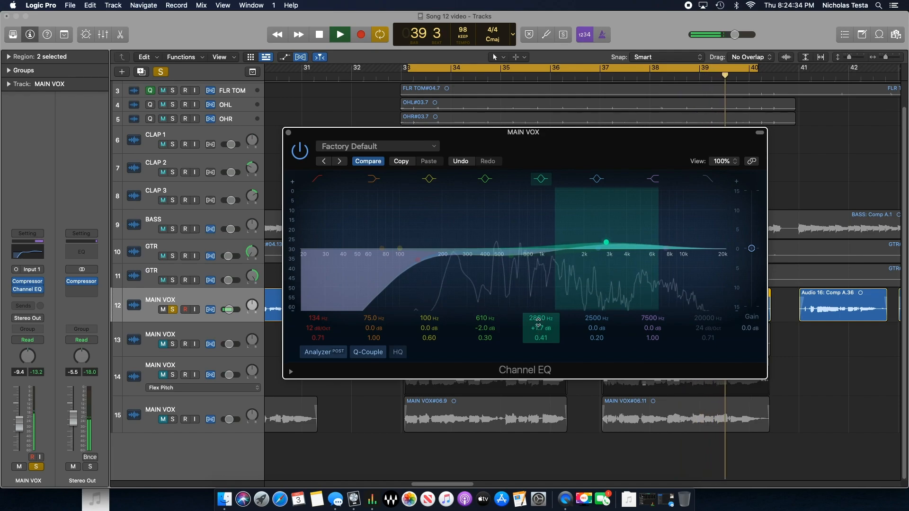
pyautogui.click(611, 319)
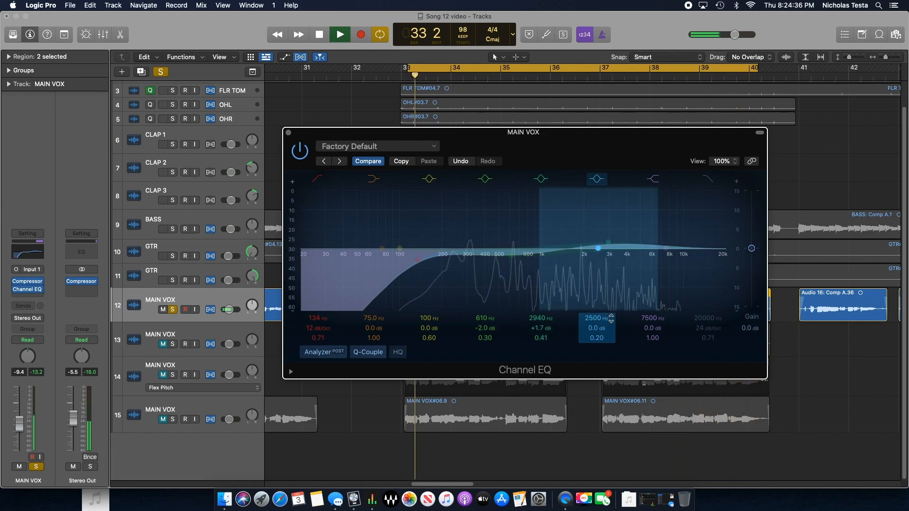
# - Compare the vocal with the Channel EQ bypassed and active, stop playback, and hide the plug-in window
pyautogui.click(301, 152)
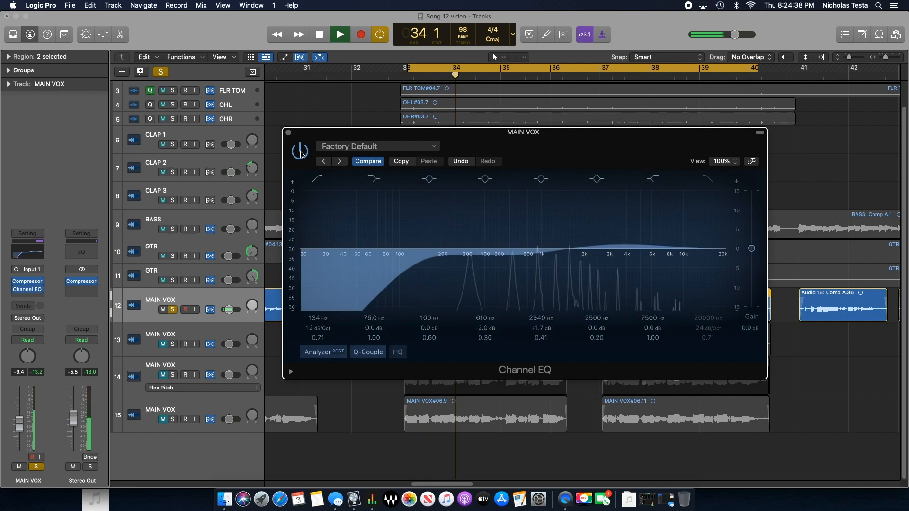
pyautogui.click(300, 152)
pyautogui.click(300, 151)
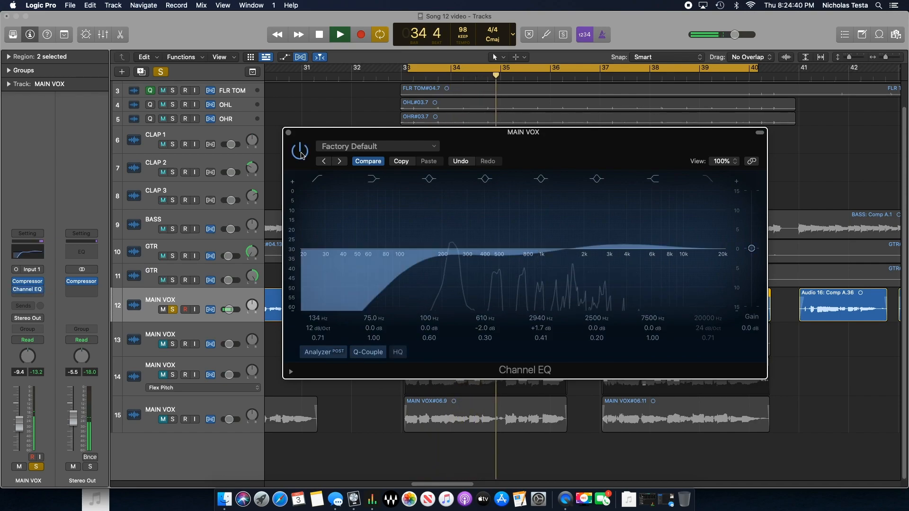
pyautogui.press('space')
pyautogui.press('v')
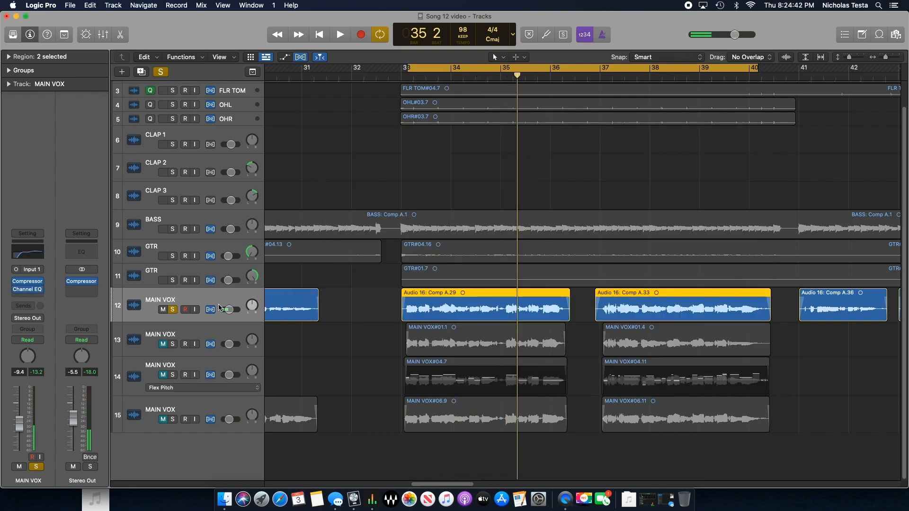
# - Add a Bus 4 send to the first MAIN VOX track and insert a Channel EQ on Aux 4
pyautogui.click(22, 308)
pyautogui.moveTo(37, 318)
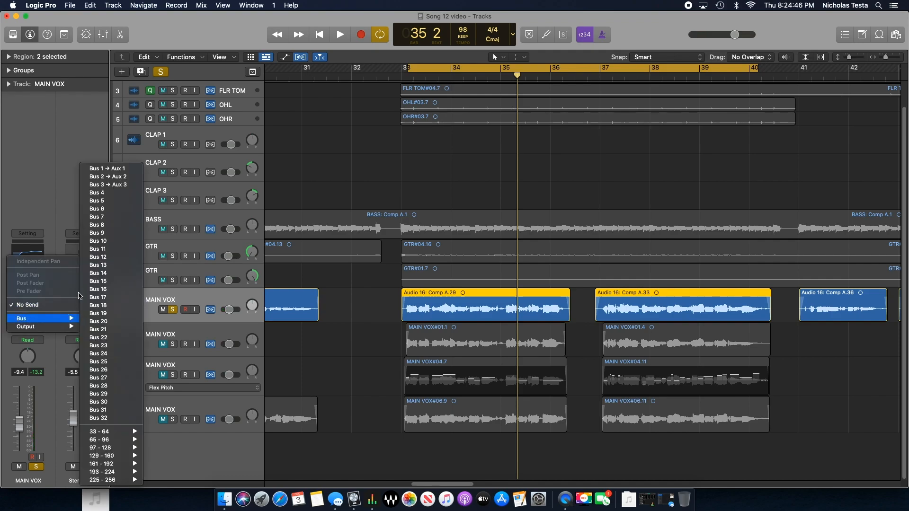
pyautogui.click(105, 194)
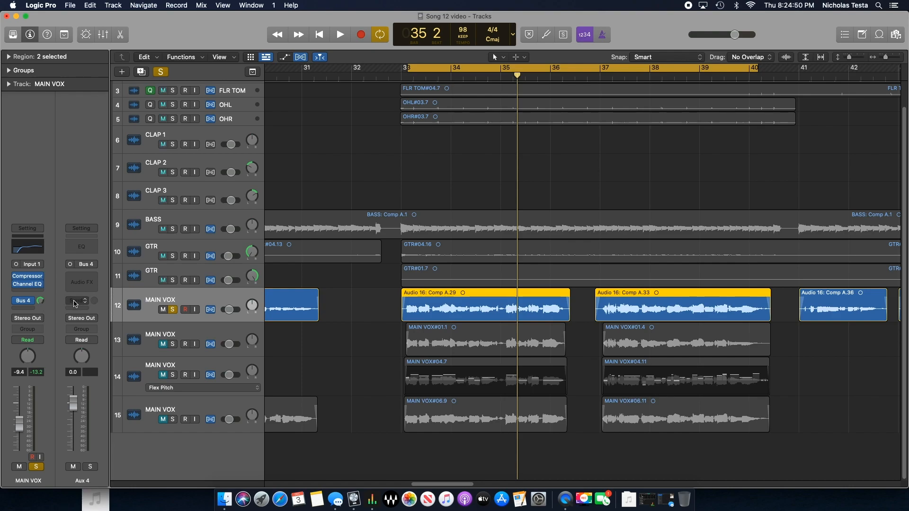
pyautogui.click(84, 279)
pyautogui.moveTo(90, 296)
pyautogui.click(159, 297)
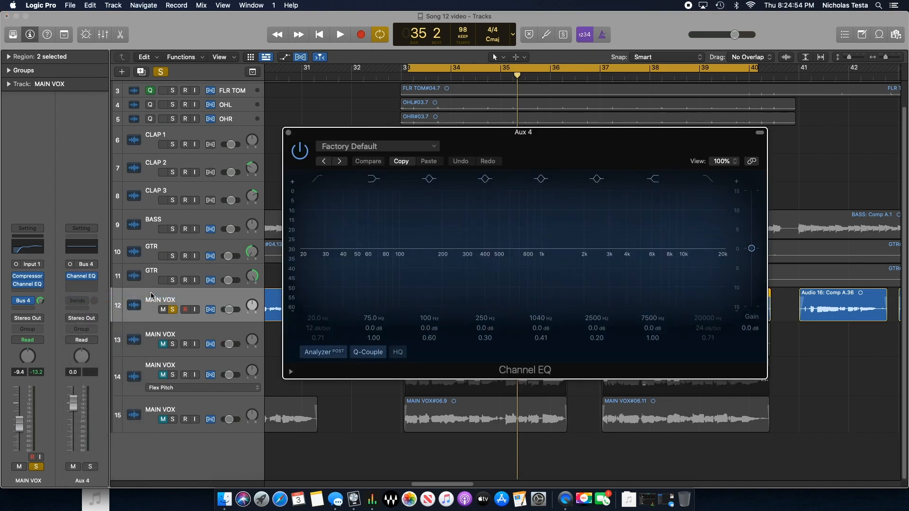
pyautogui.moveTo(481, 141); pyautogui.dragTo(590, 191)
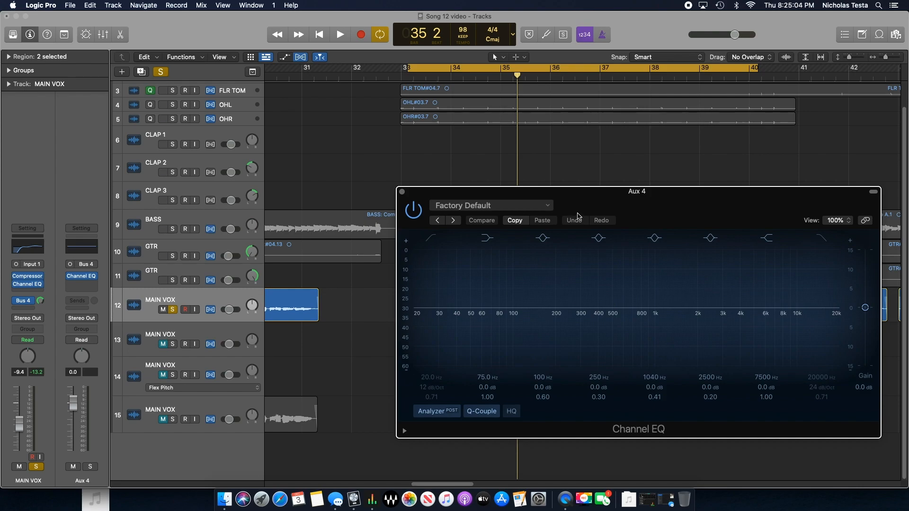
# - While the vocal plays, boost about 5.1 dB at 3740 Hz in Aux 4's Channel EQ and close it
pyautogui.press('space')
pyautogui.moveTo(572, 308); pyautogui.dragTo(734, 288)
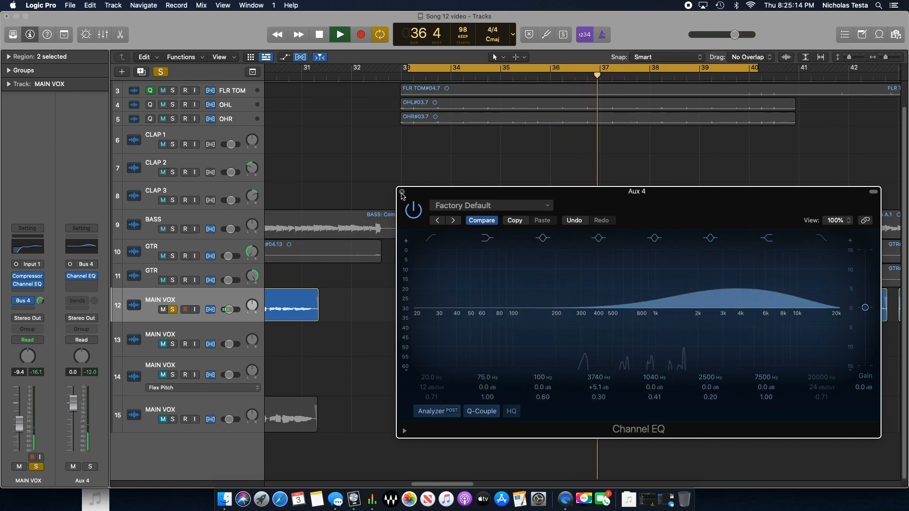
pyautogui.click(401, 192)
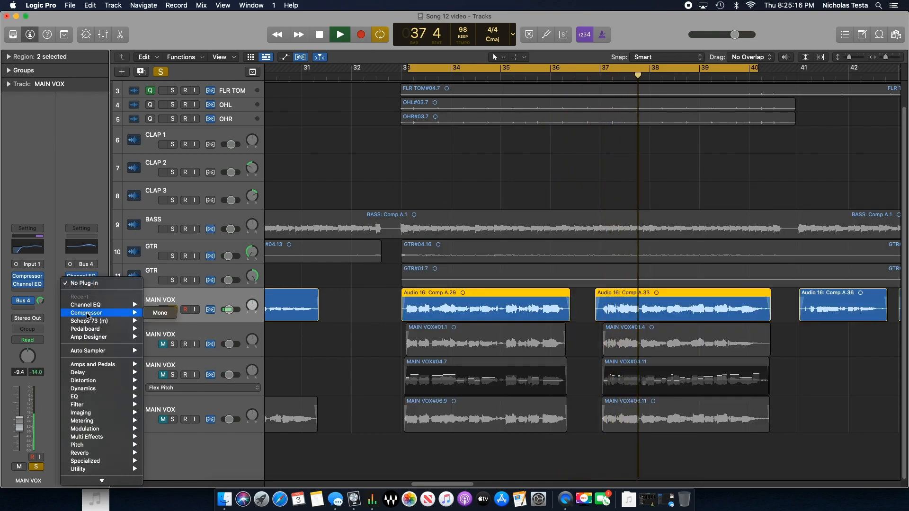
# - Insert a mono Compressor after the Channel EQ on Aux 4, using the Classic VCA model with a lowered threshold and a raised ratio
pyautogui.click(163, 313)
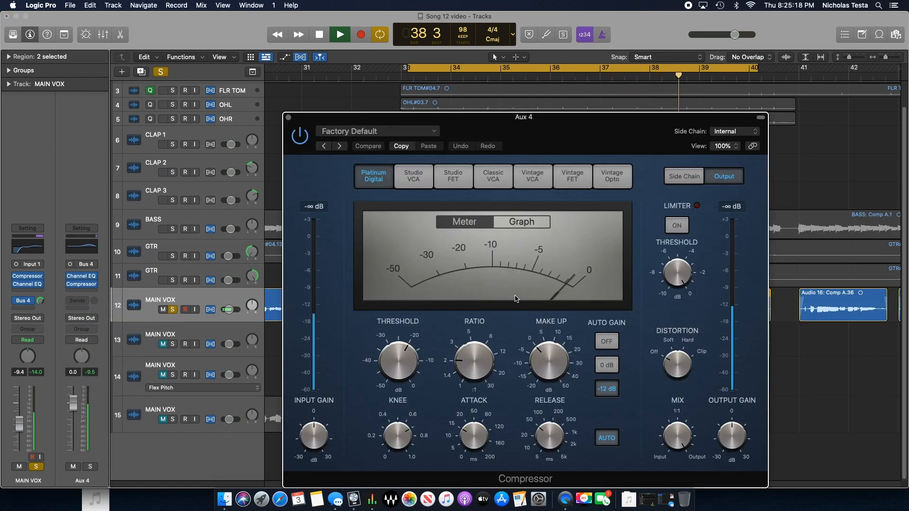
pyautogui.click(493, 176)
pyautogui.moveTo(400, 358); pyautogui.dragTo(401, 397)
pyautogui.moveTo(469, 366); pyautogui.dragTo(467, 349)
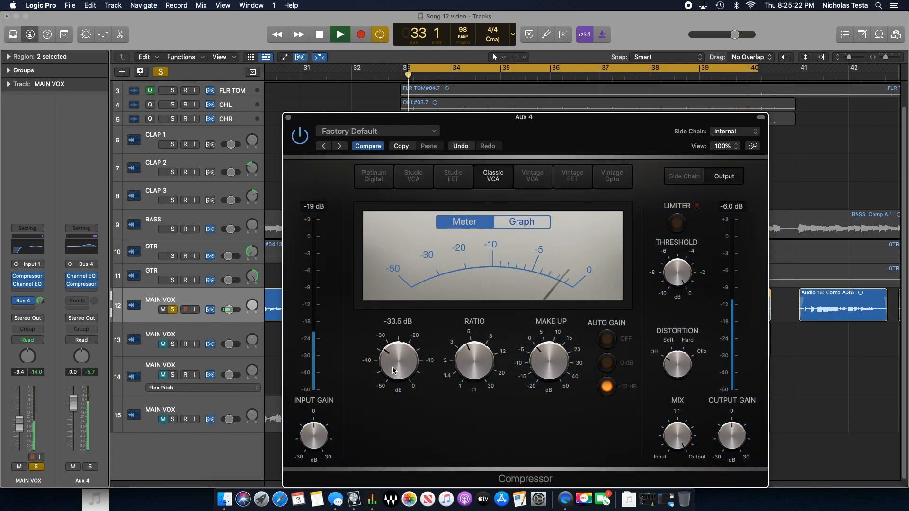
# - Turn off the Aux 4 Compressor's auto gain, set its threshold to -38.5 dB, raise the make-up gain slightly, and close the plug-in
pyautogui.click(607, 339)
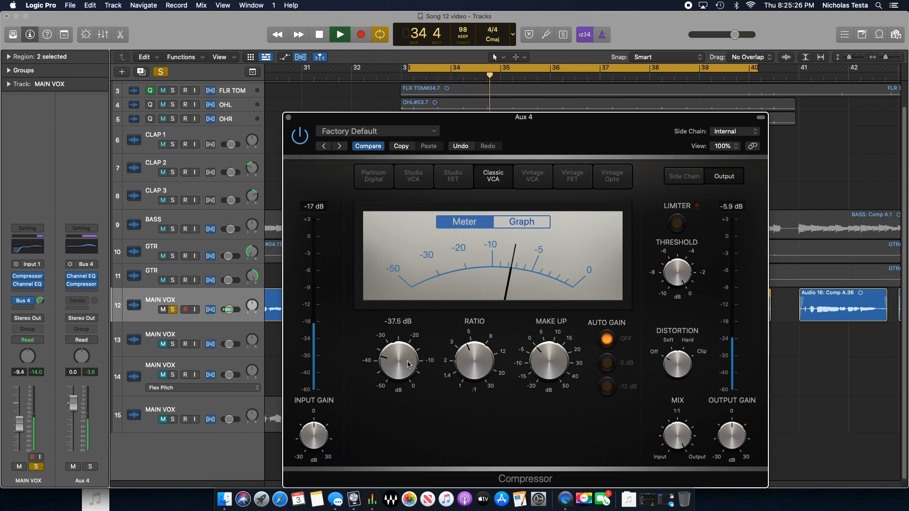
pyautogui.moveTo(408, 364); pyautogui.dragTo(417, 368)
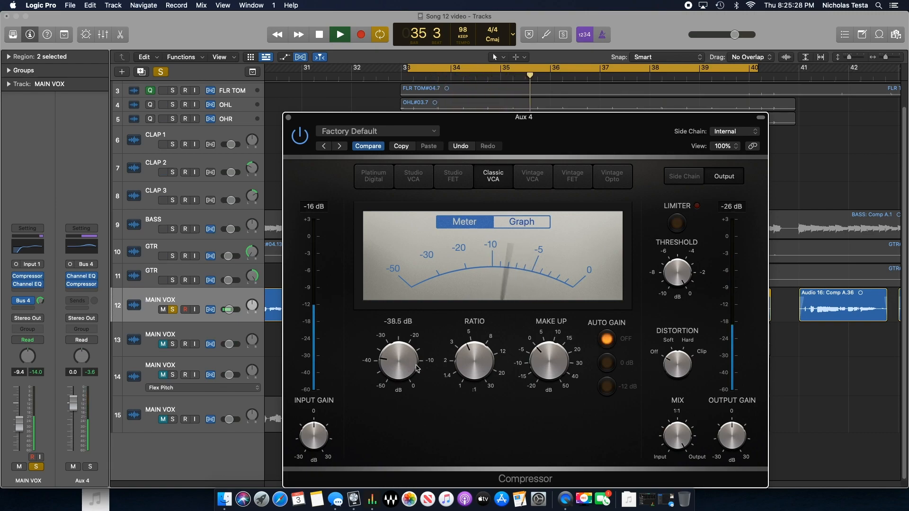
pyautogui.moveTo(553, 360); pyautogui.dragTo(555, 345)
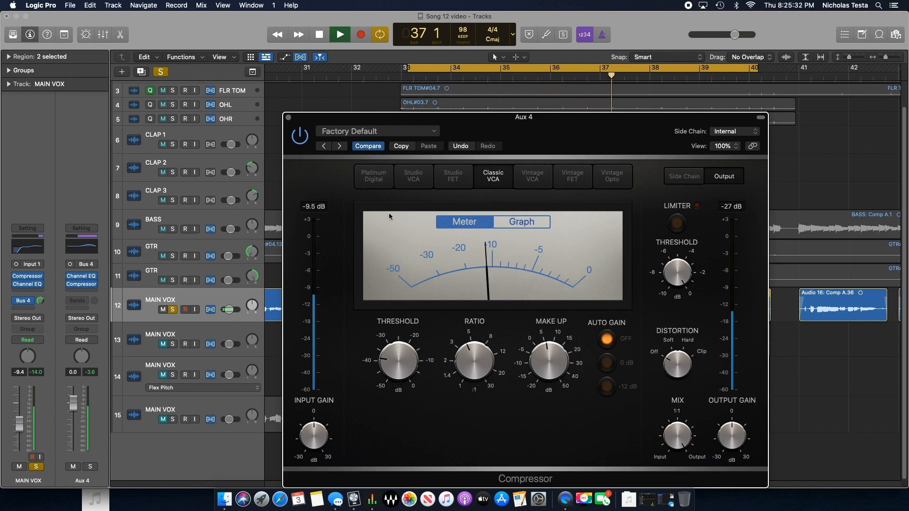
pyautogui.click(288, 118)
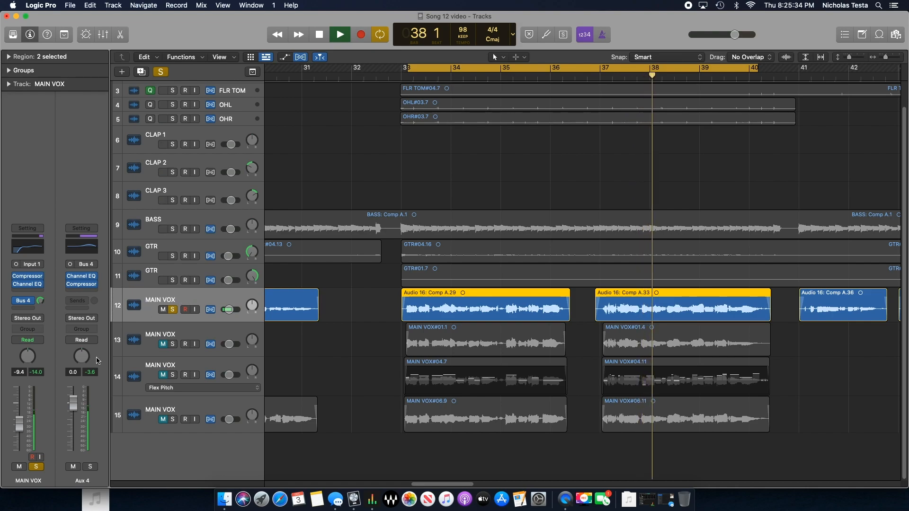
# - Bring Aux 4 down to about -11.8 dB and, with the first MAIN VOX track unsoloed, raise its fader to -6.0 dB
pyautogui.moveTo(73, 403); pyautogui.dragTo(74, 439)
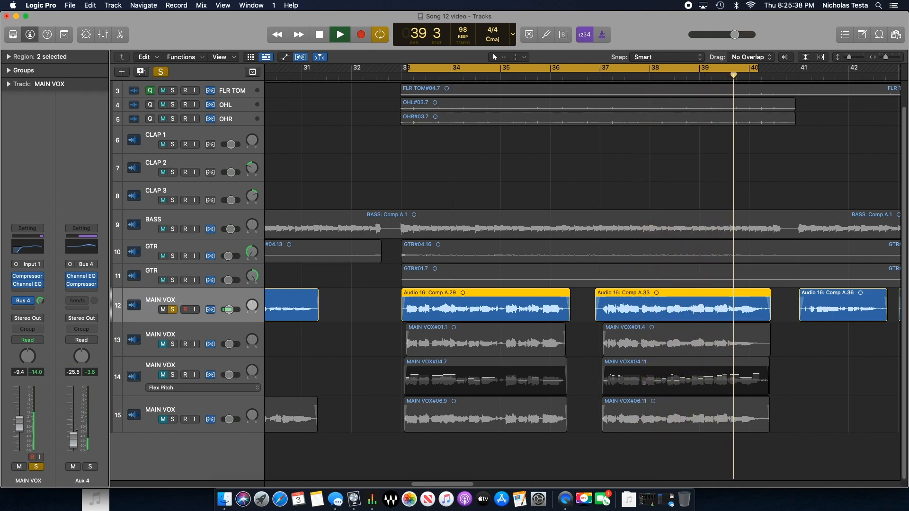
pyautogui.click(172, 310)
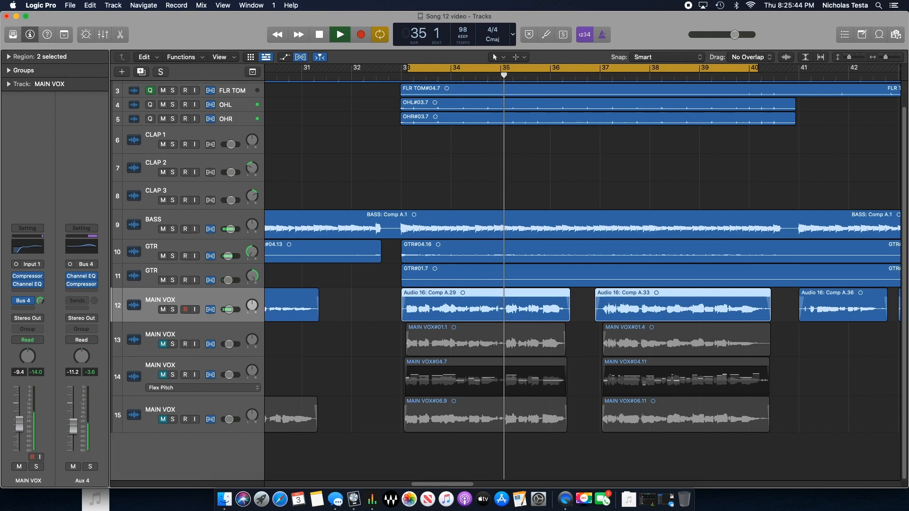
pyautogui.moveTo(23, 426); pyautogui.dragTo(27, 418)
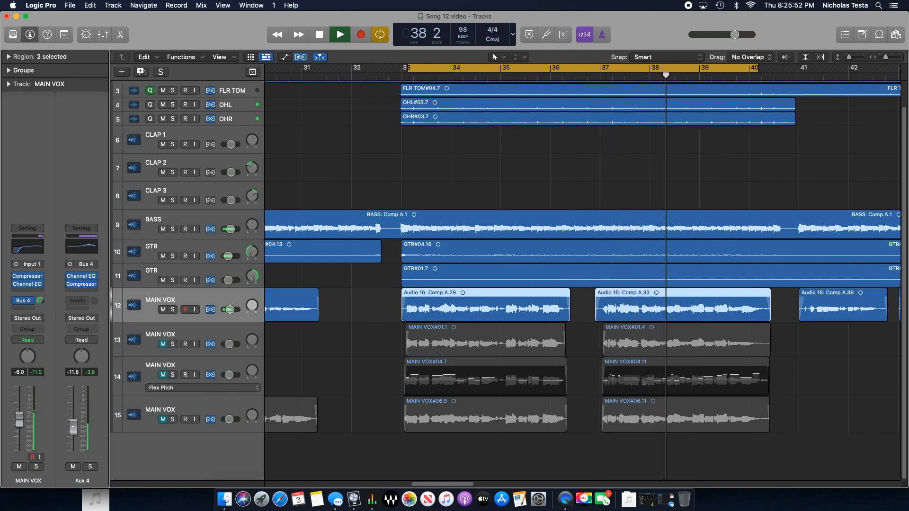
# - Compare the mix with Aux 4 muted and unmuted, set its fader to -8.8 dB, and stop playback
pyautogui.click(73, 467)
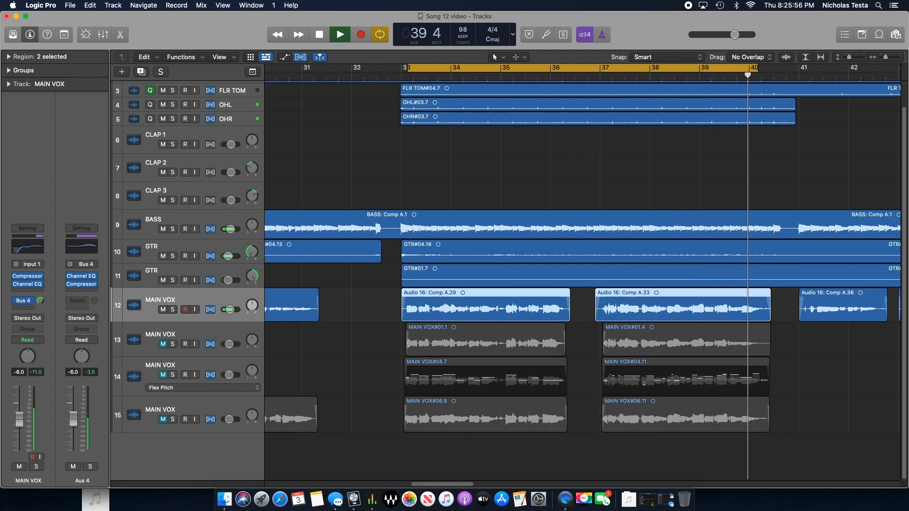
pyautogui.click(74, 467)
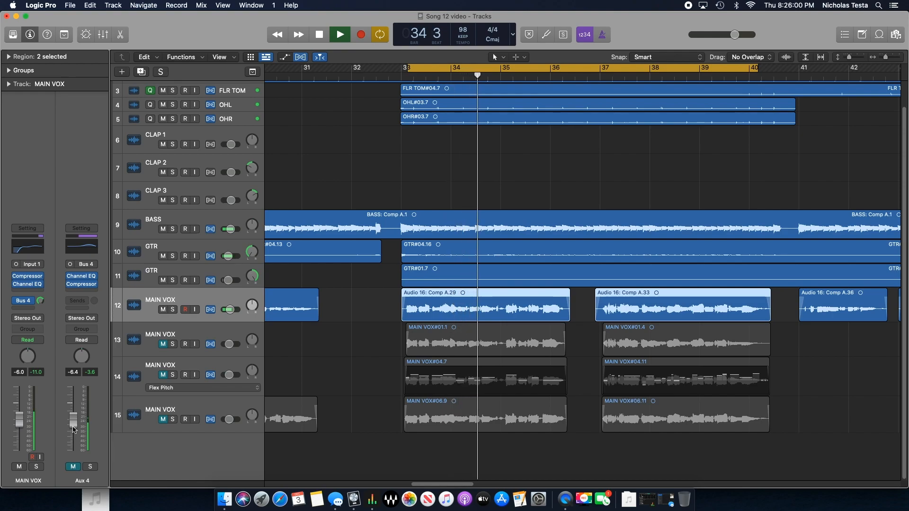
pyautogui.moveTo(73, 420); pyautogui.dragTo(74, 423)
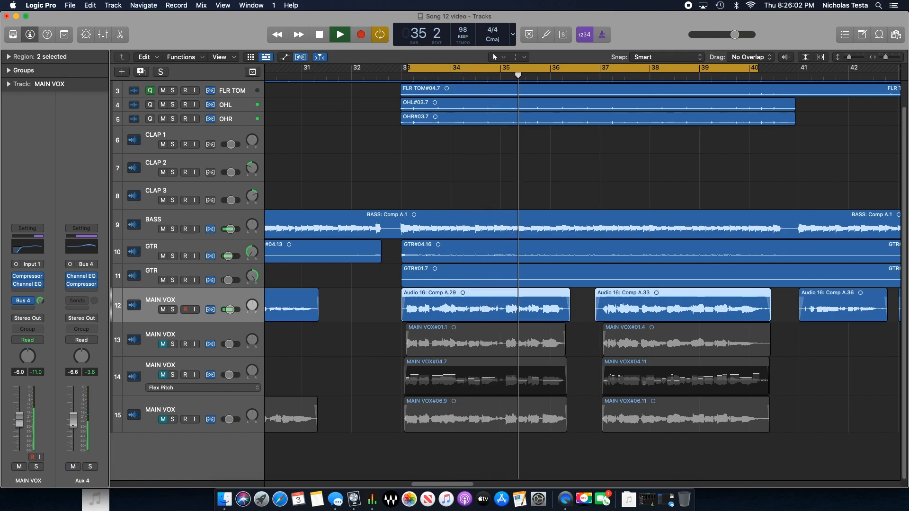
pyautogui.click(73, 467)
pyautogui.click(74, 468)
pyautogui.press('space')
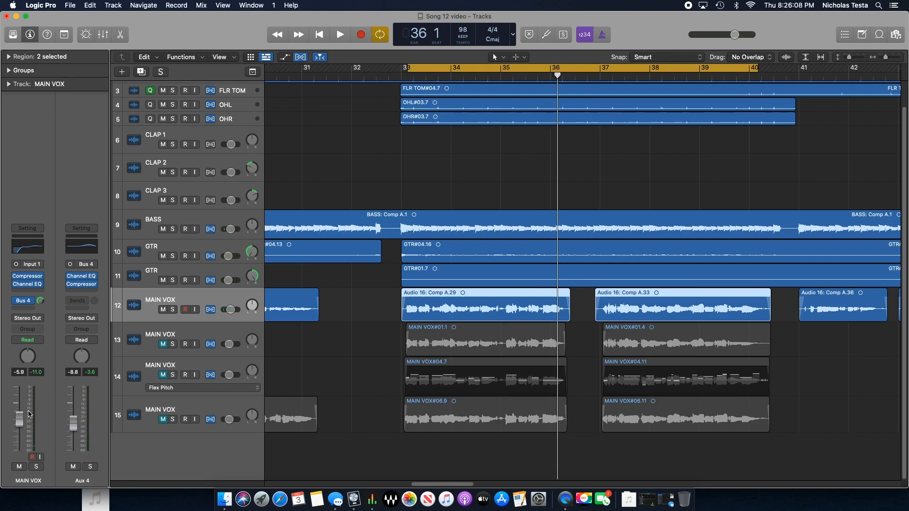
# - Select the first MAIN VOX track and listen to the cycled section with the full mix
pyautogui.click(307, 338)
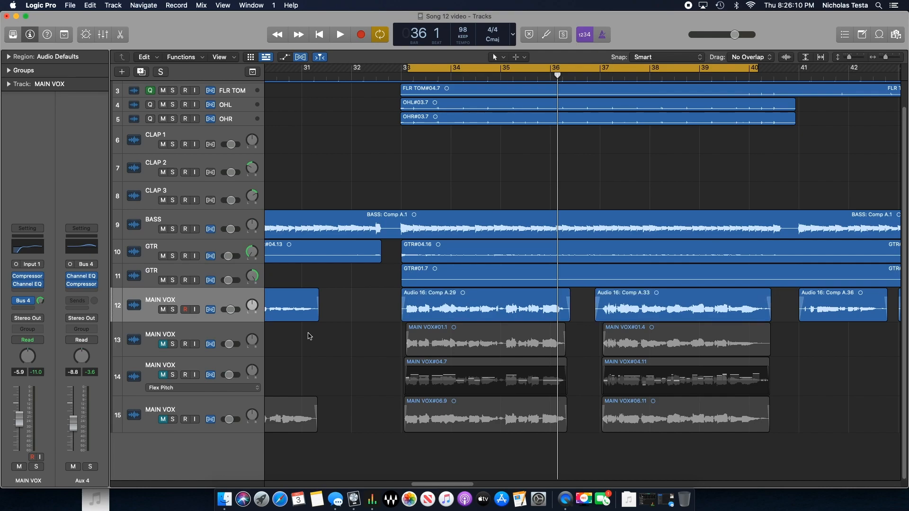
pyautogui.click(230, 301)
pyautogui.press('space')
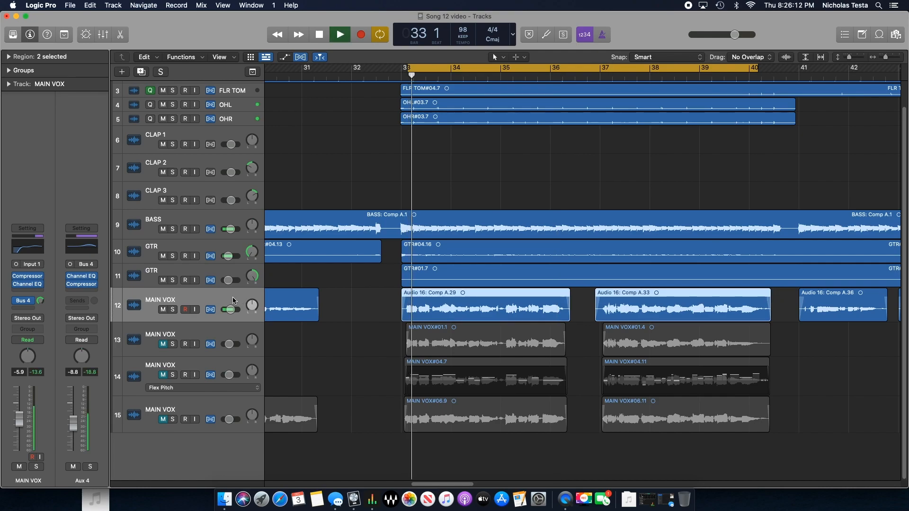
pyautogui.press('space')
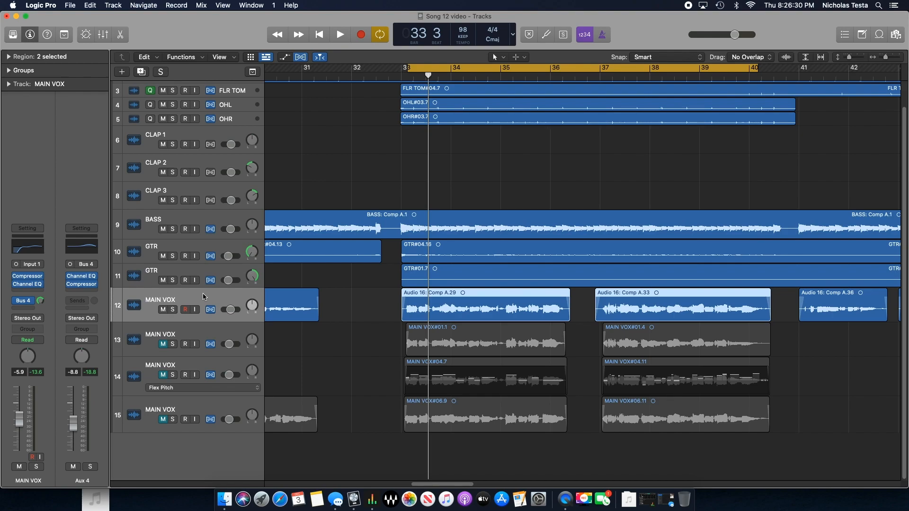
# - Add a Bus 5 send at 0.0 dB to the first MAIN VOX track and insert a mono Tape Delay on Aux 5
pyautogui.click(19, 309)
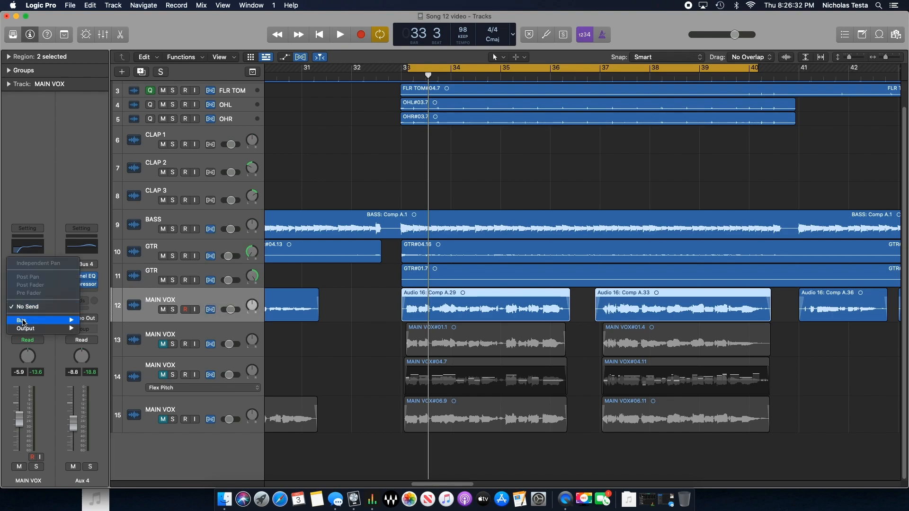
pyautogui.moveTo(40, 320)
pyautogui.click(109, 203)
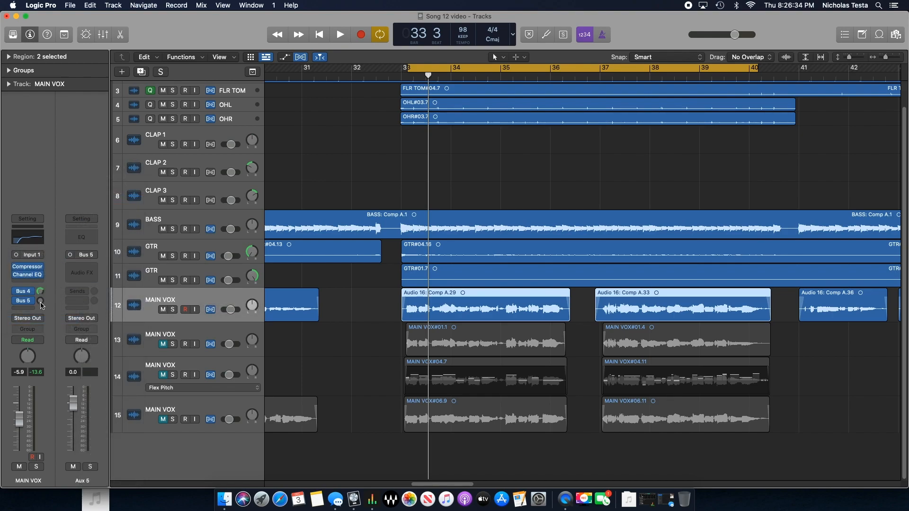
pyautogui.click(85, 270)
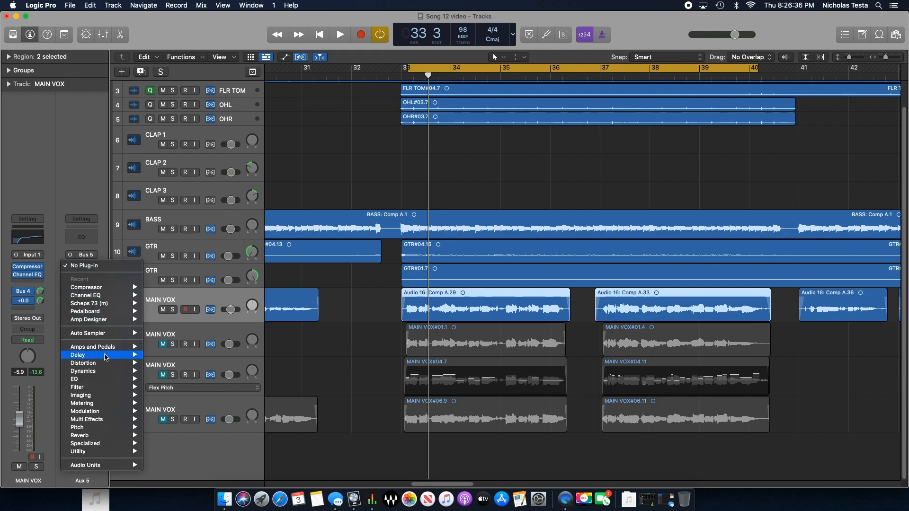
pyautogui.moveTo(106, 356)
pyautogui.moveTo(170, 365)
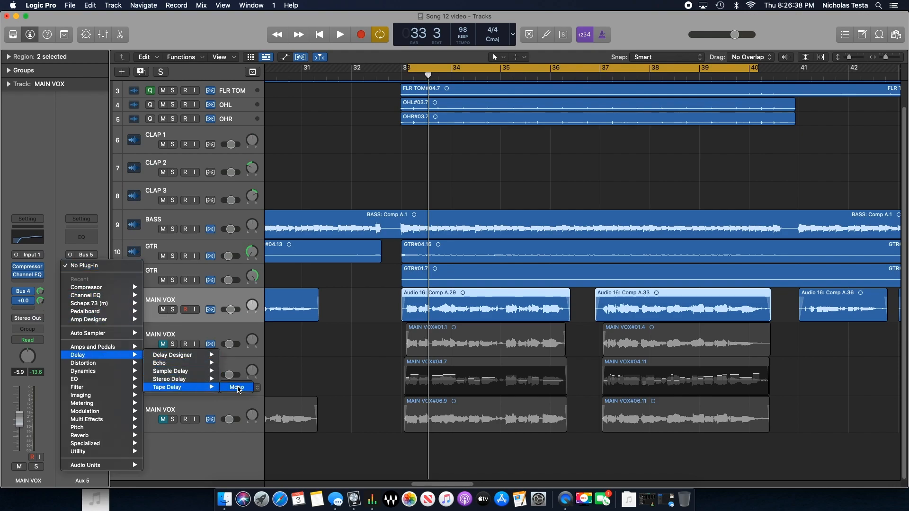
pyautogui.click(238, 389)
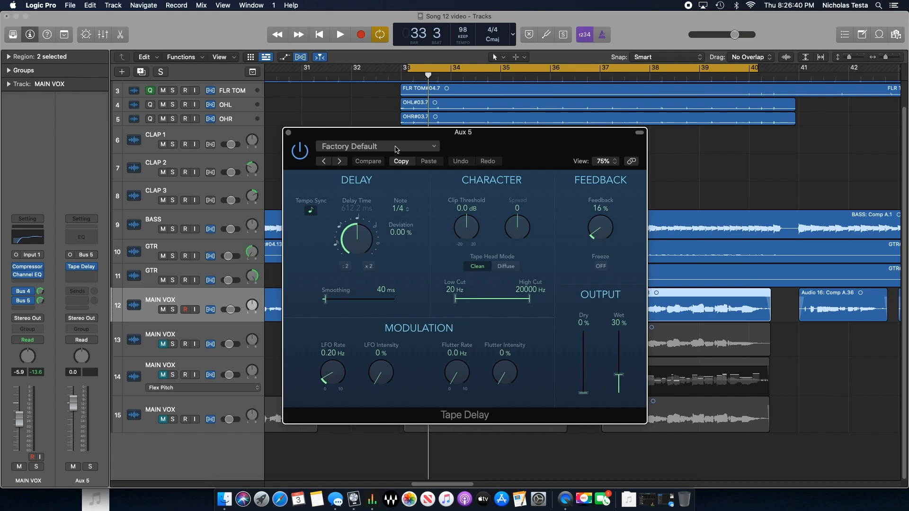
# - Load the 1/16 Note Slap preset in Aux 5's Tape Delay, audition it, and lower the Aux 5 fader to -14.6 dB
pyautogui.click(397, 147)
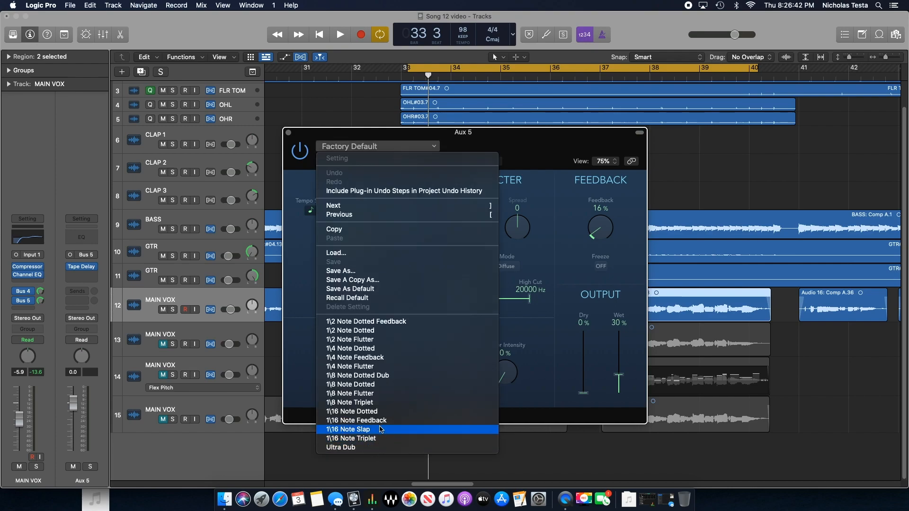
pyautogui.click(381, 429)
pyautogui.press('space')
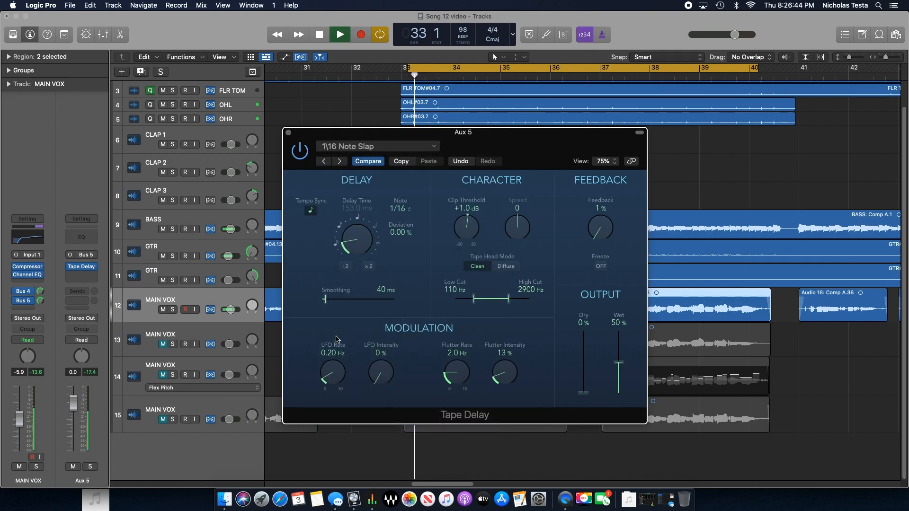
pyautogui.click(289, 133)
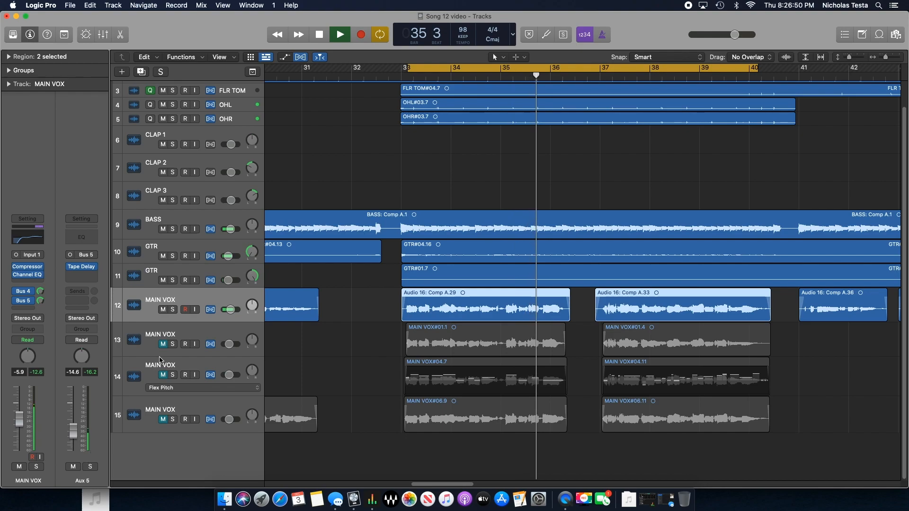
pyautogui.press('space')
# - Move the cycle range to bars 25–32 and compare the first MAIN VOX track soloed and in the full mix
pyautogui.hscroll(-5, 494, 117)
pyautogui.moveTo(579, 68); pyautogui.dragTo(424, 71)
pyautogui.press('space')
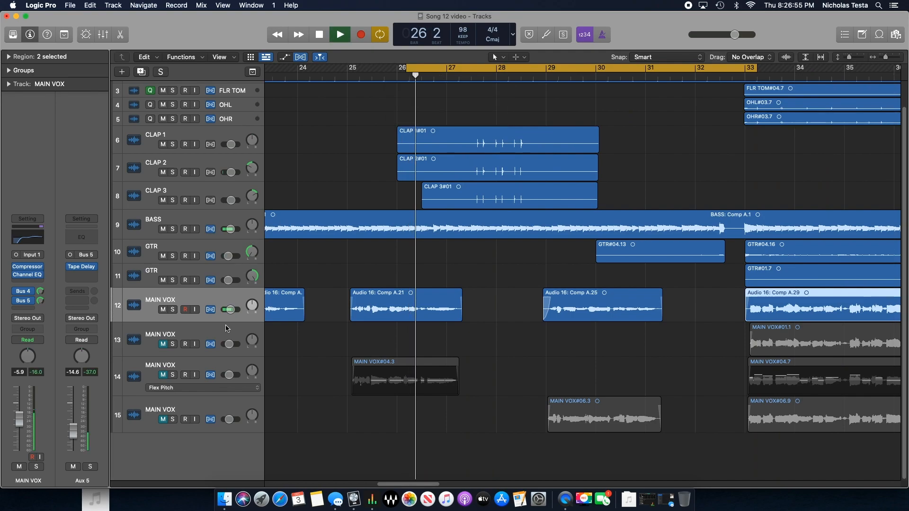
pyautogui.click(173, 310)
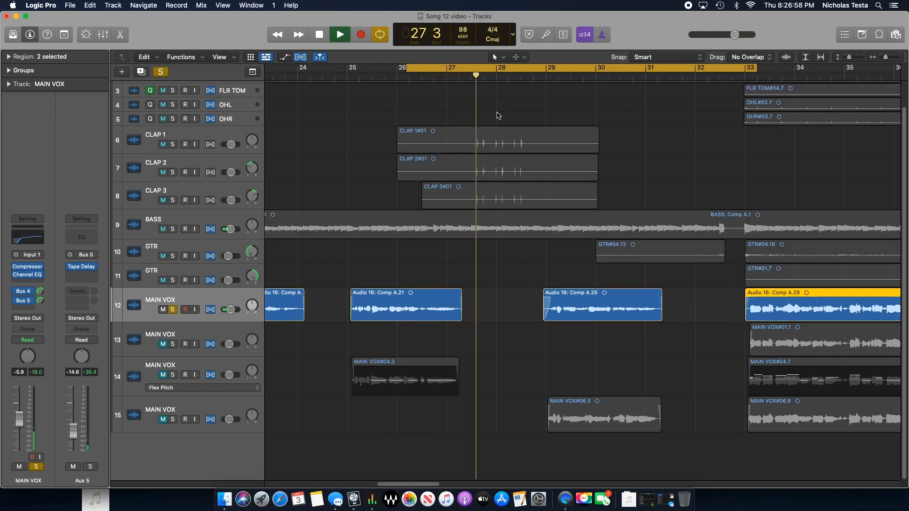
pyautogui.press('space')
pyautogui.moveTo(461, 70); pyautogui.dragTo(401, 76)
pyautogui.press('space')
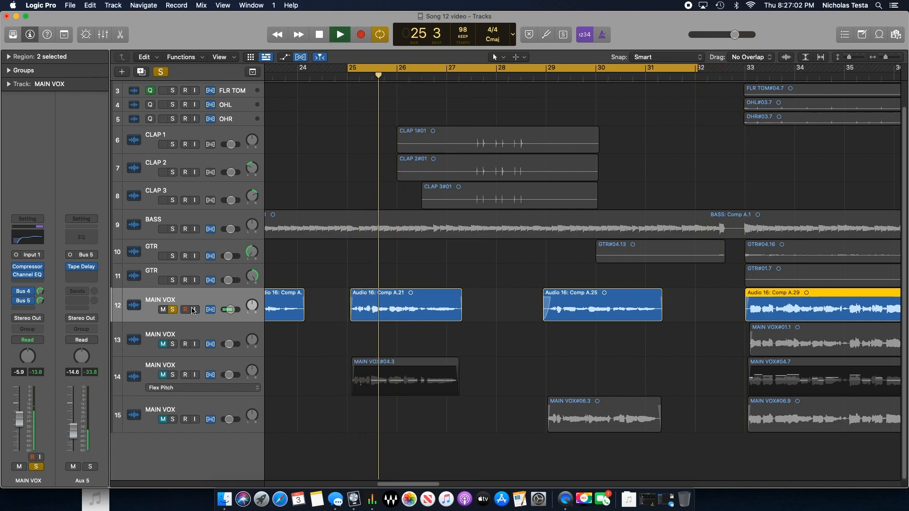
pyautogui.click(173, 311)
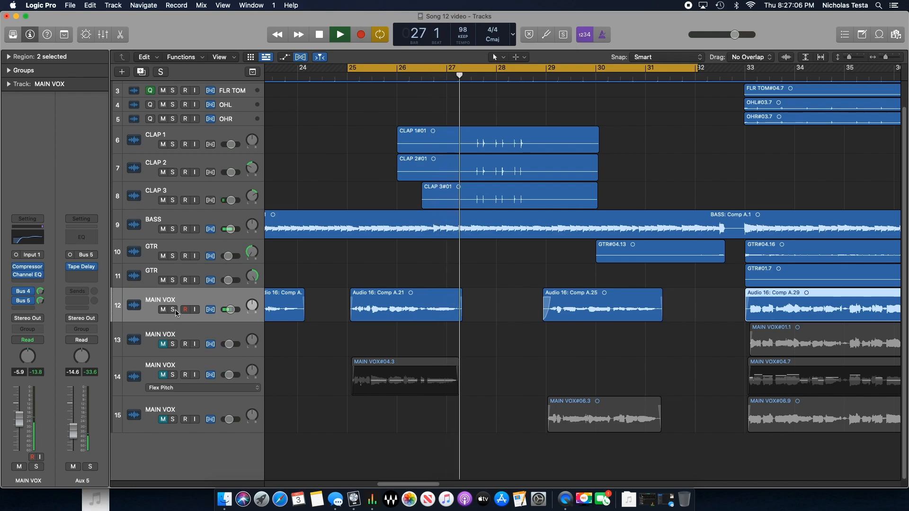
pyautogui.press('space')
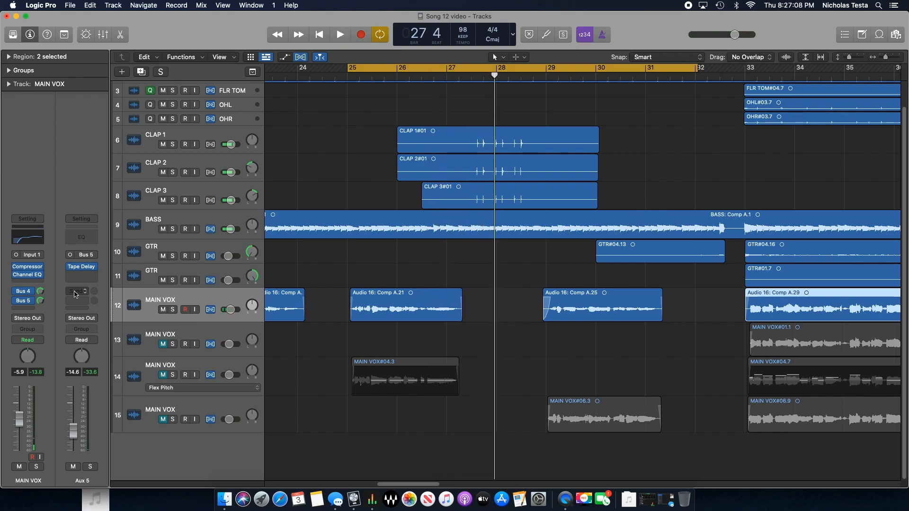
pyautogui.click(25, 308)
pyautogui.moveTo(54, 319)
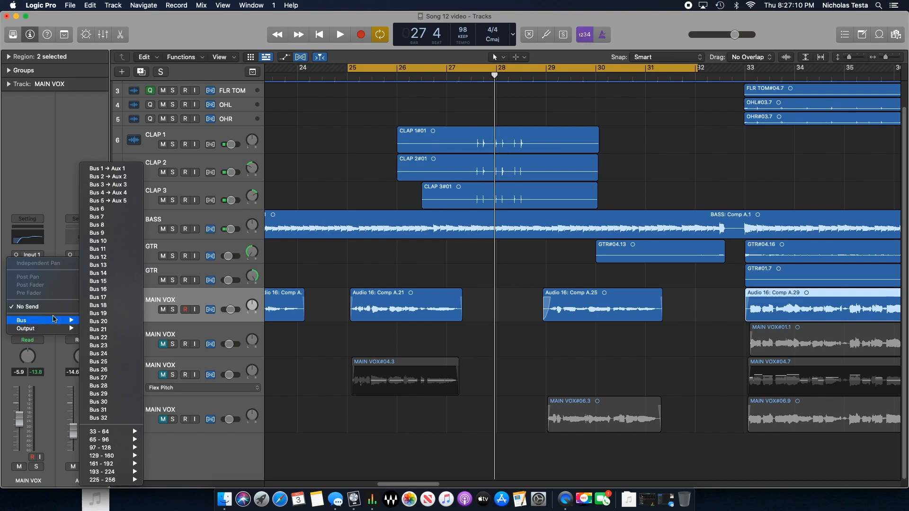
pyautogui.click(108, 177)
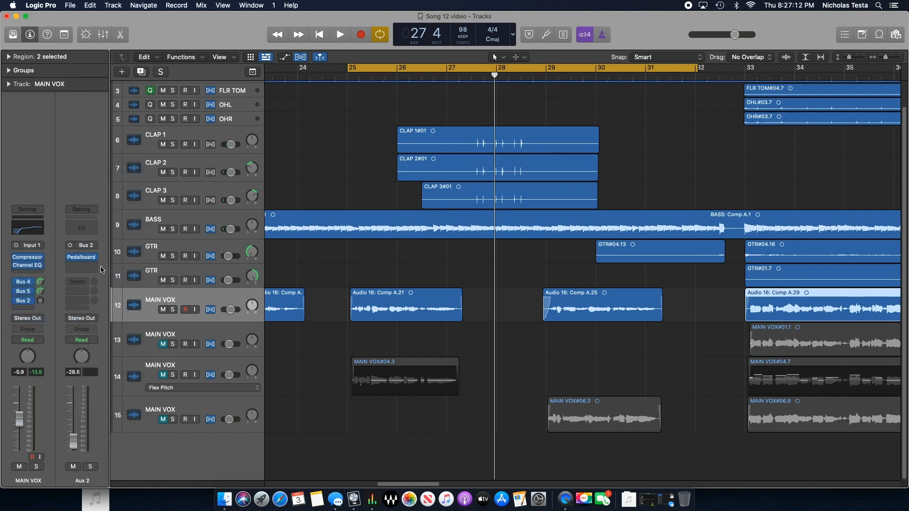
# - Route the first MAIN VOX track's third send to Bus 1, raise its level, and audition the Space D effect
pyautogui.click(25, 302)
pyautogui.moveTo(52, 371)
pyautogui.click(114, 169)
pyautogui.press('space')
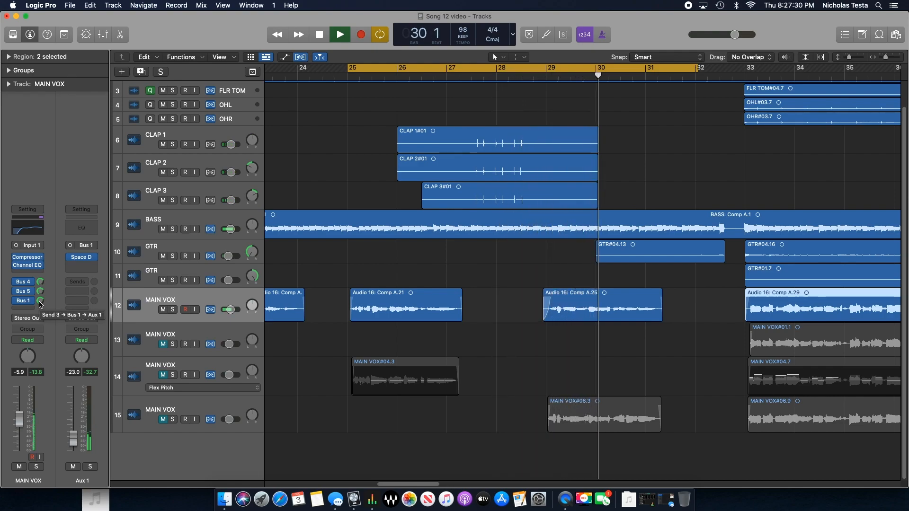
pyautogui.press('space')
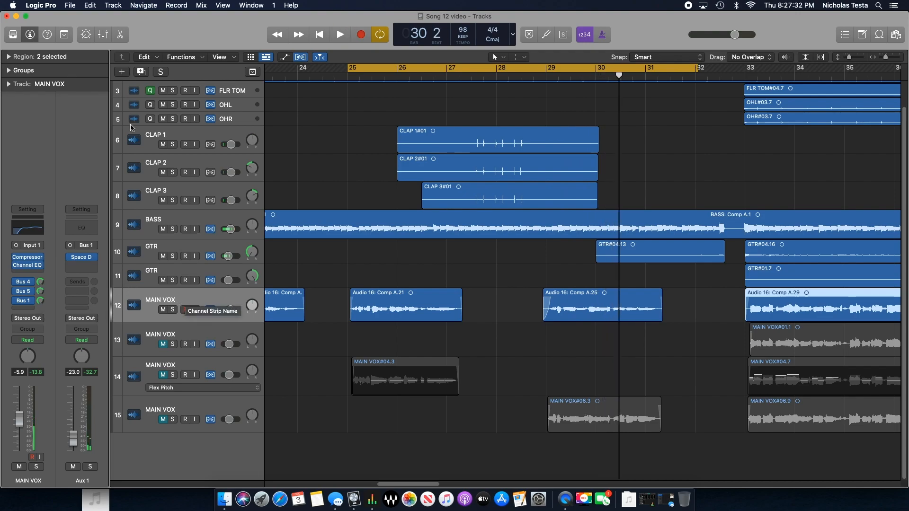
# - Insert a mono DeEsser 2 set to Wide range on the three muted MAIN VOX tracks
pyautogui.click(103, 35)
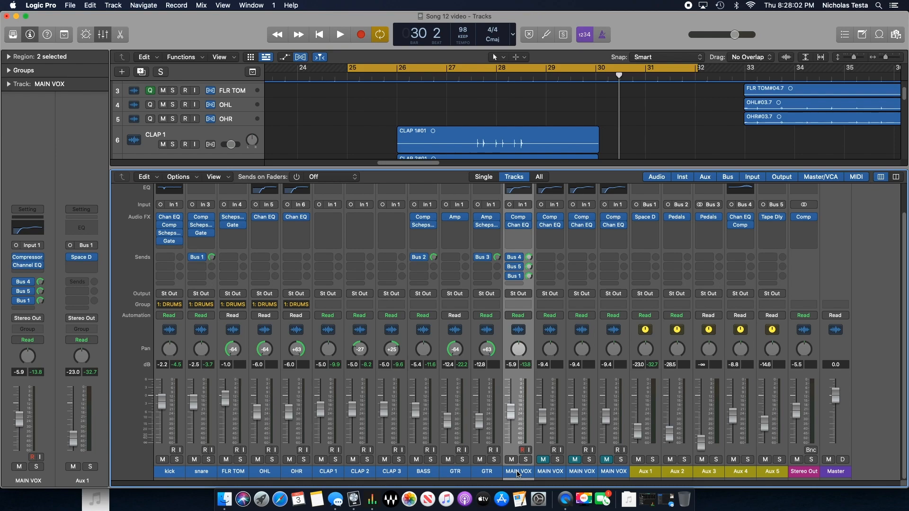
pyautogui.click(548, 237)
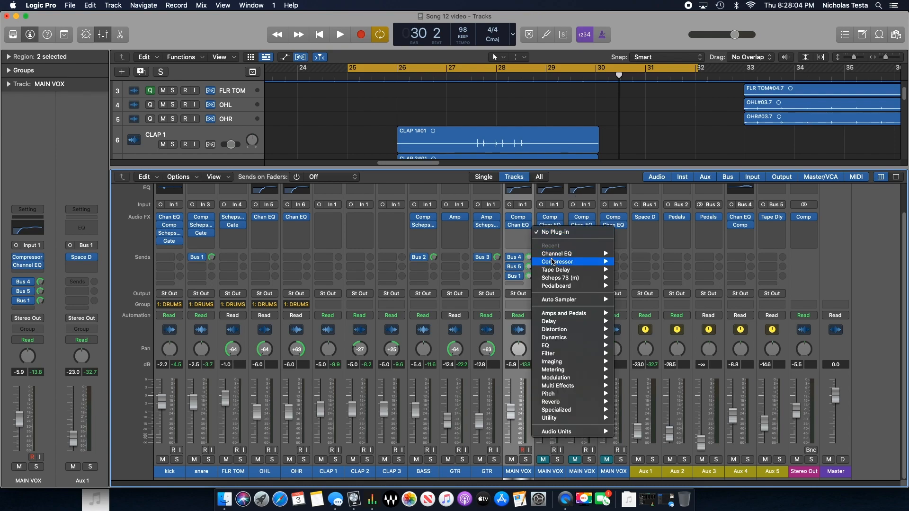
pyautogui.moveTo(569, 339)
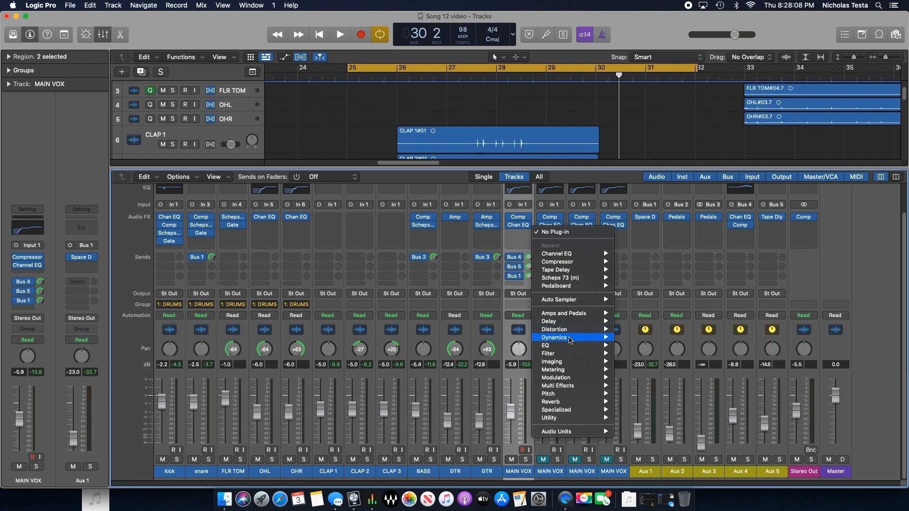
pyautogui.moveTo(657, 358)
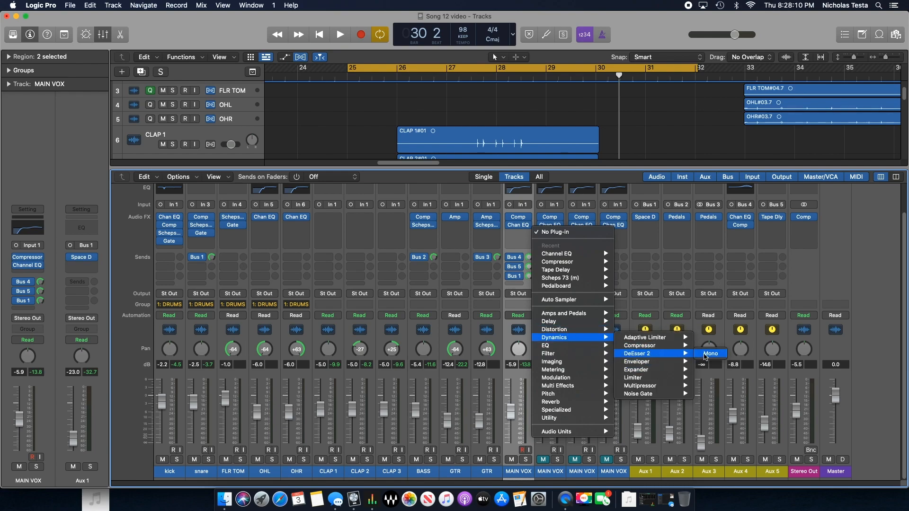
pyautogui.click(707, 354)
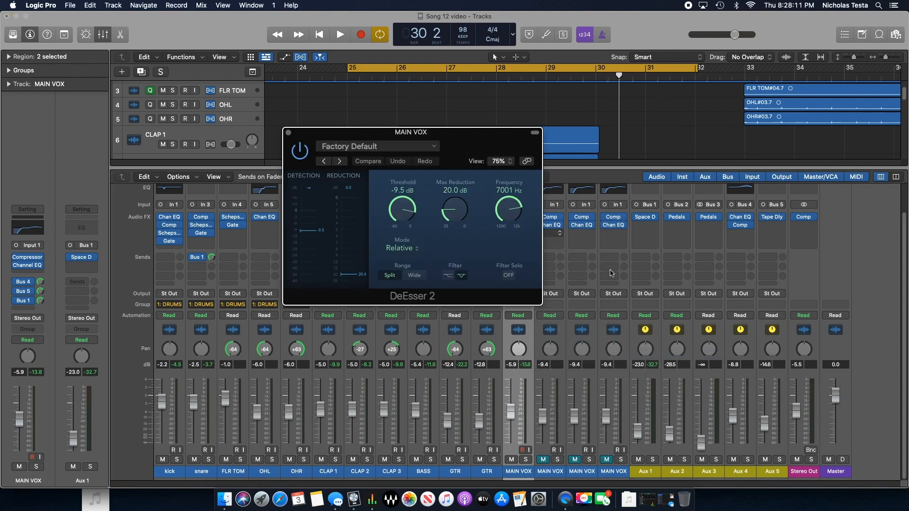
pyautogui.click(413, 276)
pyautogui.click(289, 133)
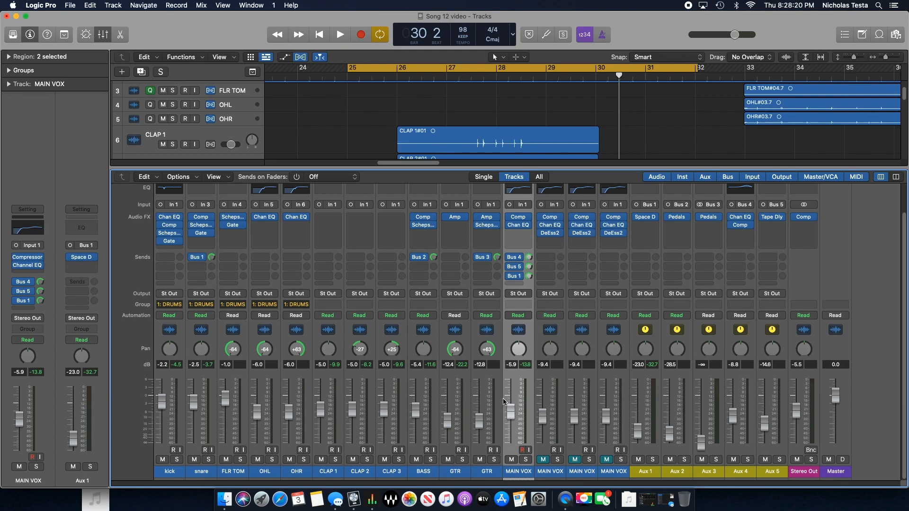
pyautogui.click(103, 35)
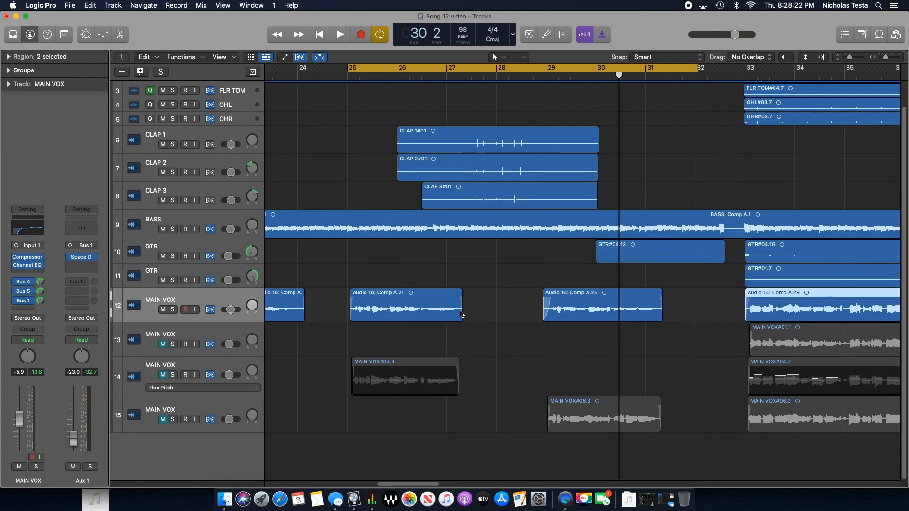
# - Unmute the three backing MAIN VOX tracks and, during playback, pan track 14 to -40 and track 15 to +45
pyautogui.click(163, 345)
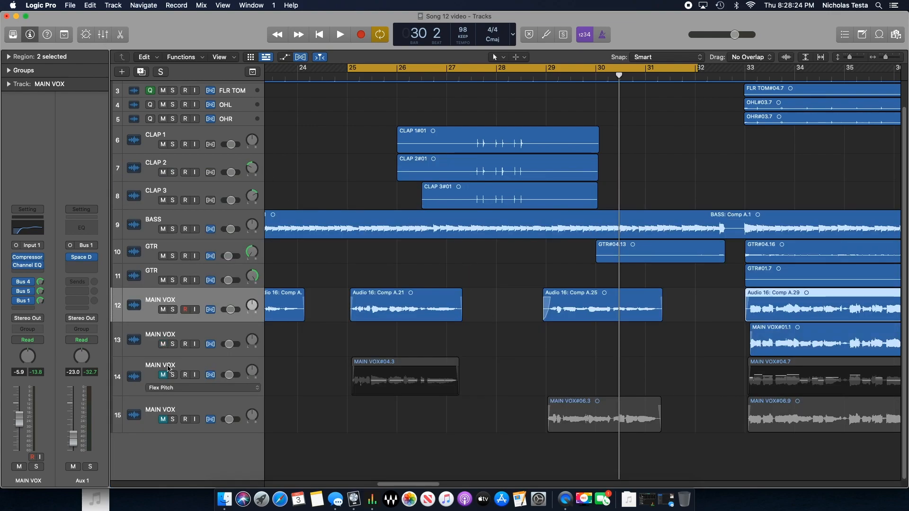
pyautogui.click(163, 375)
pyautogui.click(163, 419)
pyautogui.press('space')
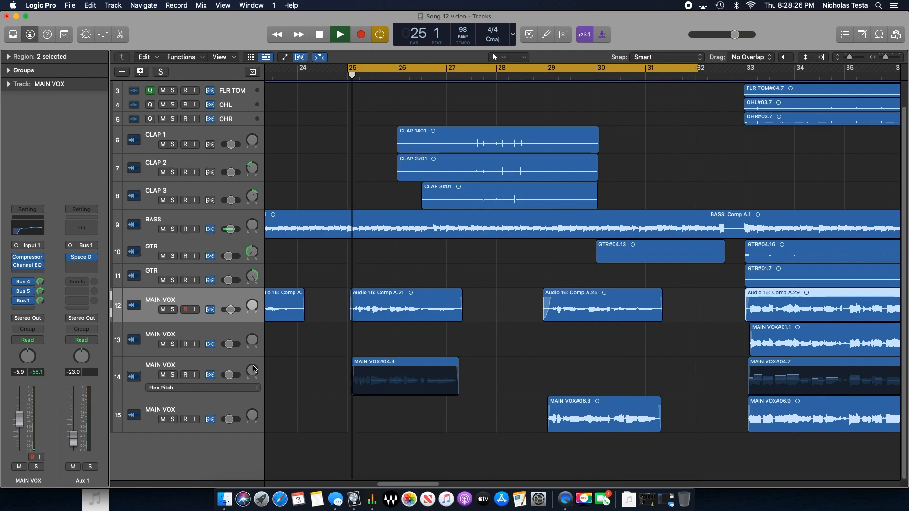
pyautogui.moveTo(253, 415); pyautogui.dragTo(259, 385)
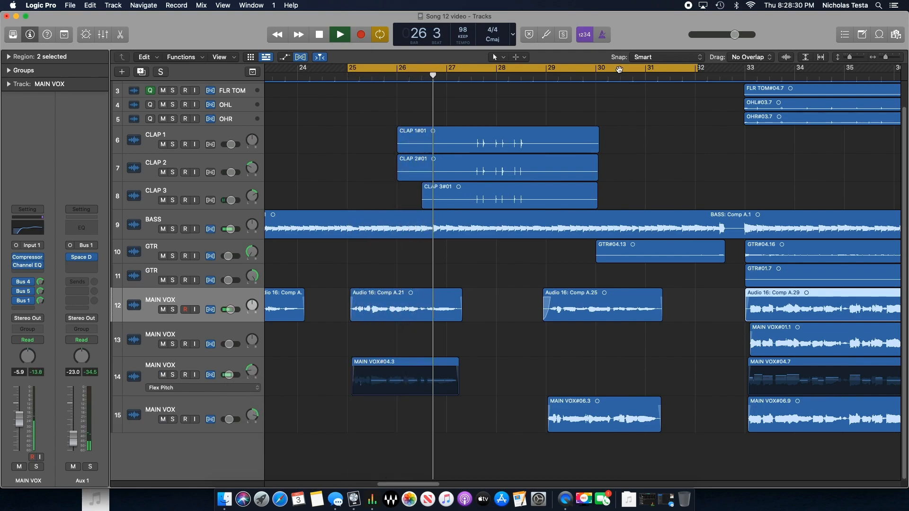
# - Turn off cycling and, during playback, set the four MAIN VOX faders in order to -9.2, -12.6, -15.0 and -15.2 dB
pyautogui.press('c')
pyautogui.click(664, 139)
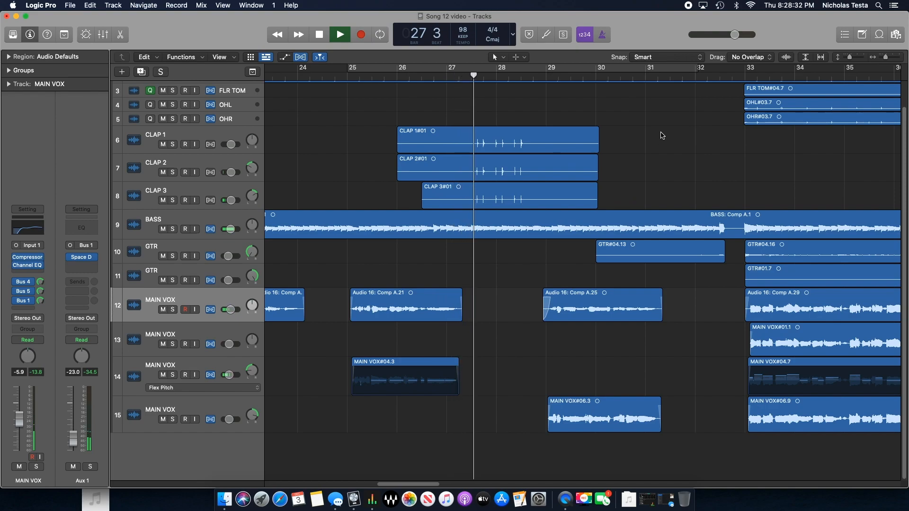
pyautogui.click(103, 35)
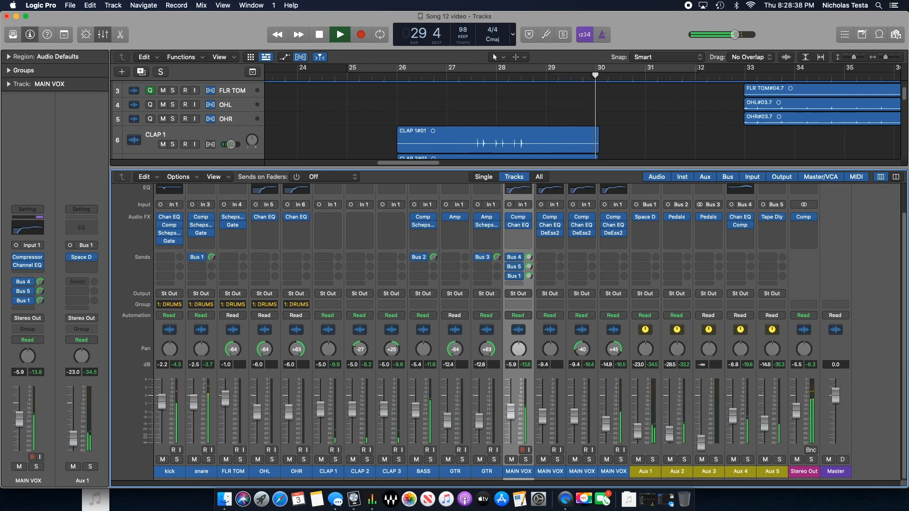
pyautogui.moveTo(576, 426); pyautogui.dragTo(575, 430)
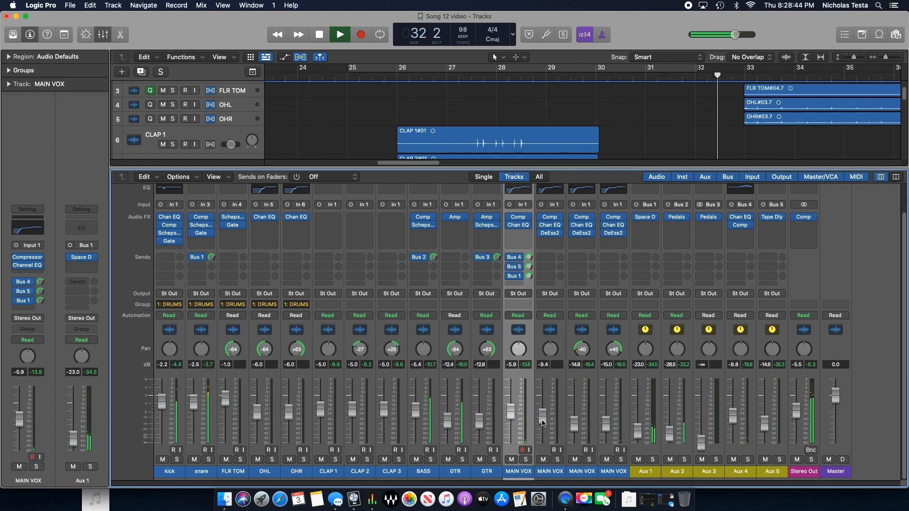
pyautogui.moveTo(543, 423); pyautogui.dragTo(543, 447)
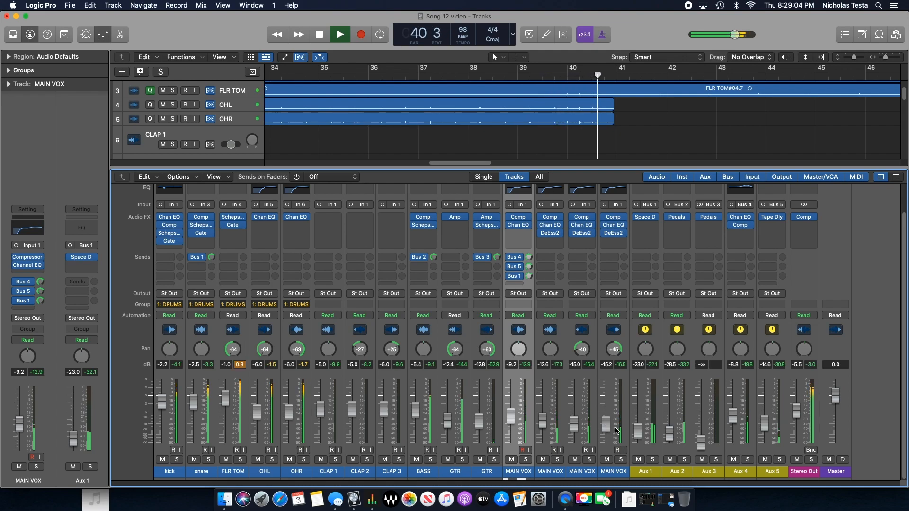
pyautogui.press('x')
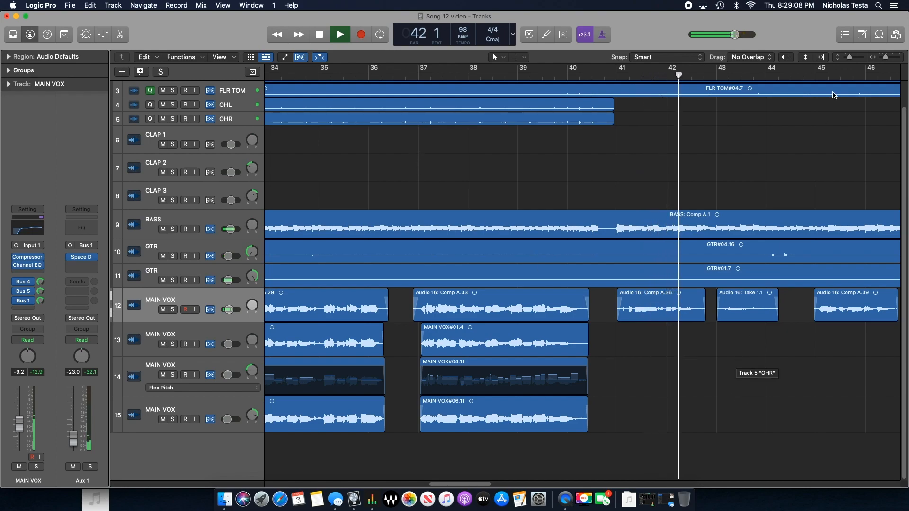
# - Listen to the full mix from about bar 42 into the section starting at bar 57, with the whole arrangement in view
pyautogui.click(850, 59)
pyautogui.moveTo(850, 60); pyautogui.dragTo(883, 60)
pyautogui.hscroll(5, 816, 166)
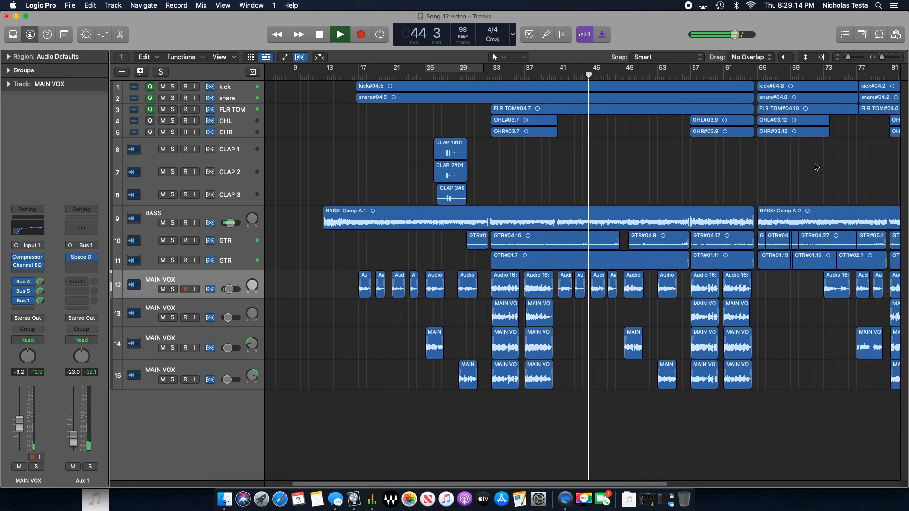
pyautogui.hscroll(-2, 831, 153)
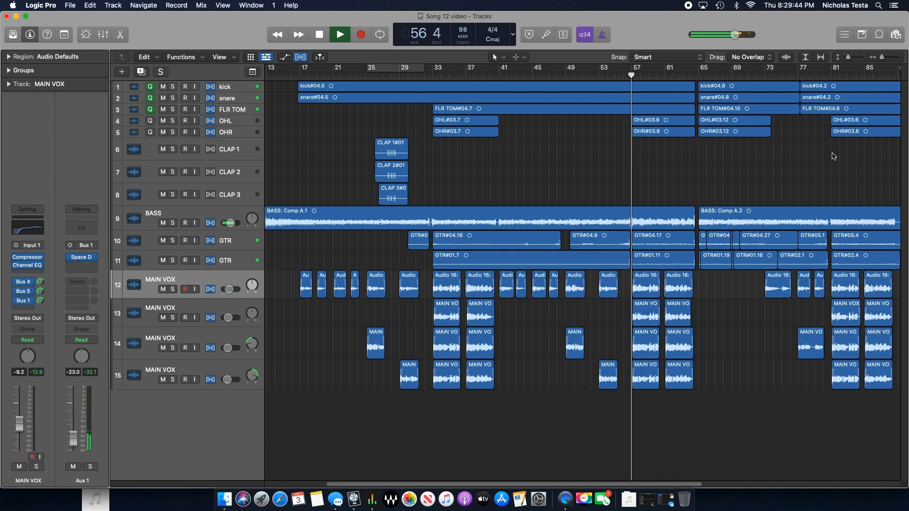
pyautogui.press('space')
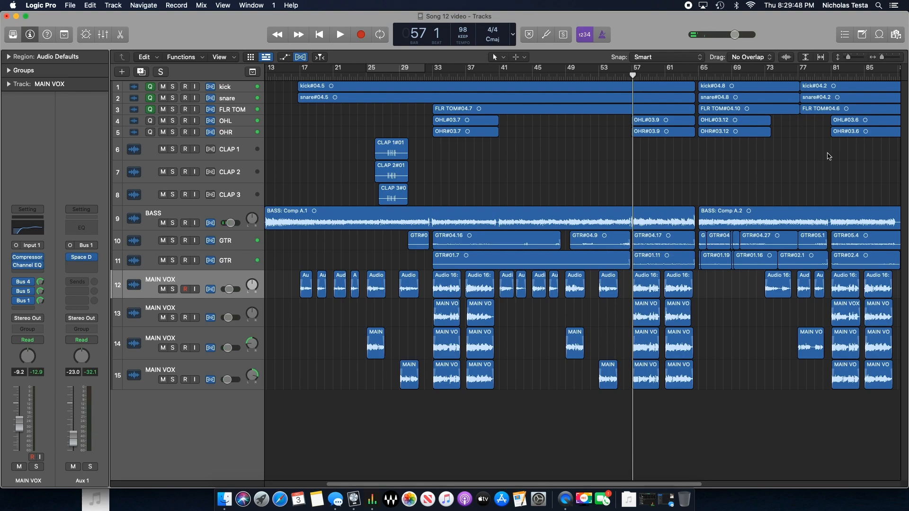
pyautogui.moveTo(847, 58); pyautogui.dragTo(887, 59)
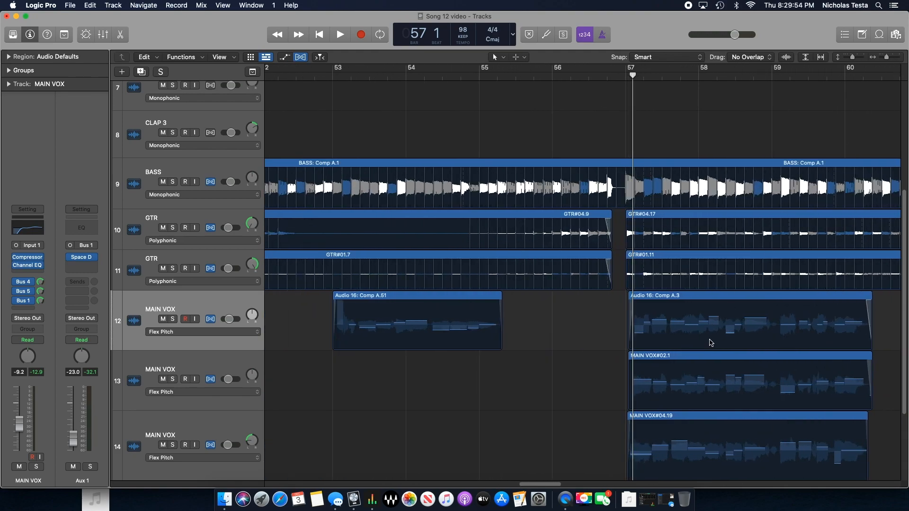
pyautogui.moveTo(887, 59)
pyautogui.mouseDown()
pyautogui.moveTo(853, 59)
pyautogui.moveTo(846, 70)
pyautogui.moveTo(882, 61)
pyautogui.mouseUp()
pyautogui.press('space')
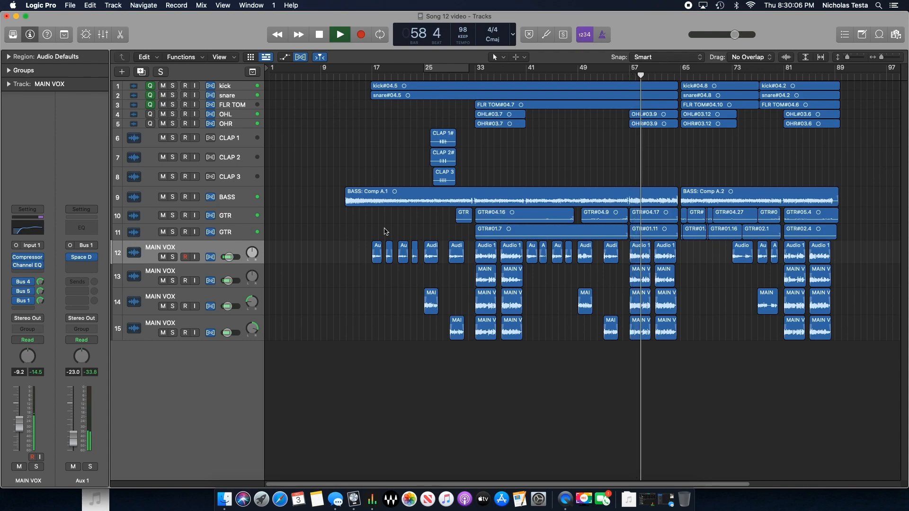
# - Solo both GTR tracks during playback and set the second GTR track's fader to -15.8 dB
pyautogui.click(244, 236)
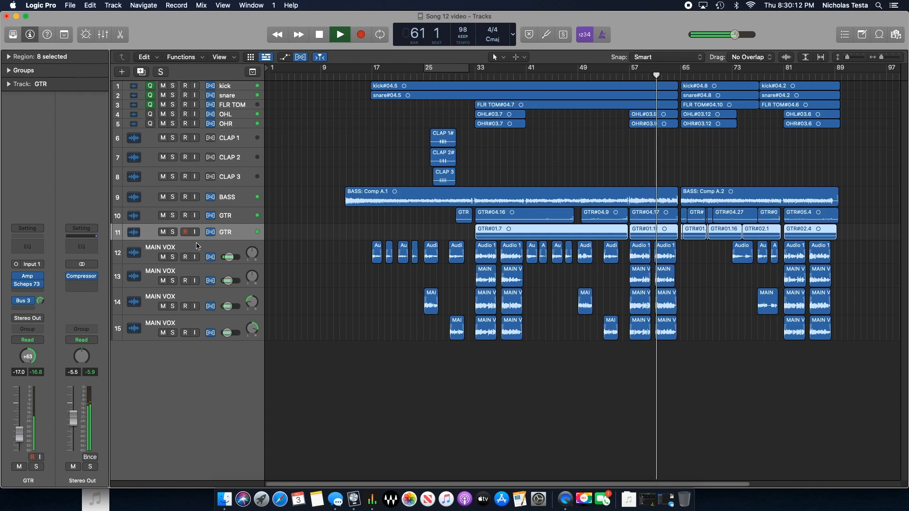
pyautogui.press('s')
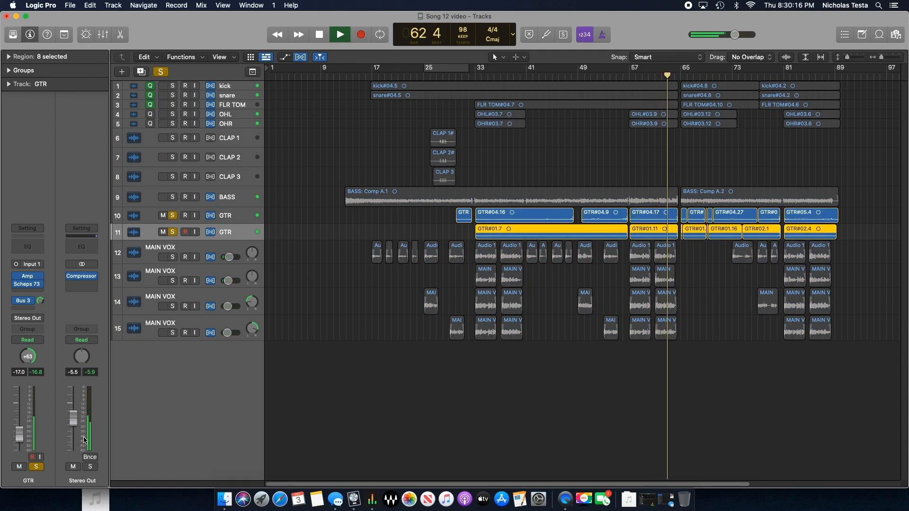
pyautogui.moveTo(26, 442); pyautogui.dragTo(26, 439)
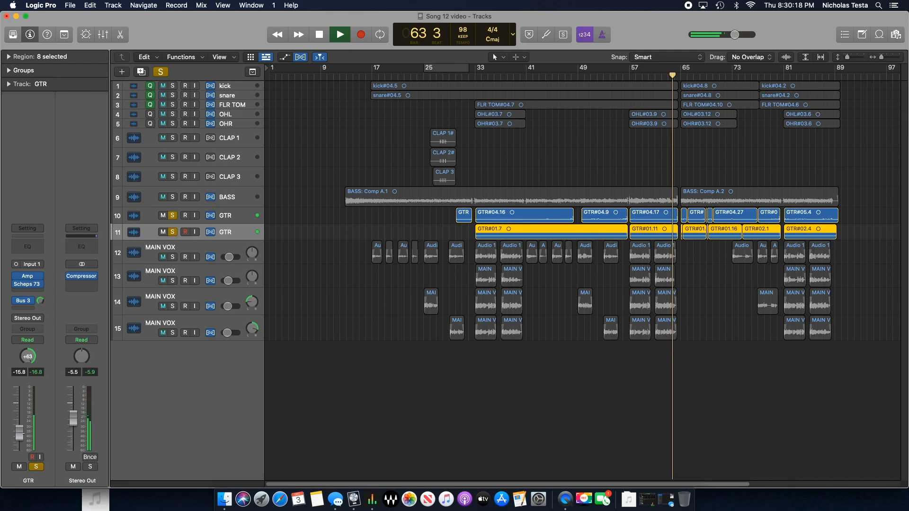
# - Unsolo both GTR tracks and, during playback of the full mix, set the second GTR track's fader to -16.0 dB
pyautogui.moveTo(19, 432); pyautogui.dragTo(19, 430)
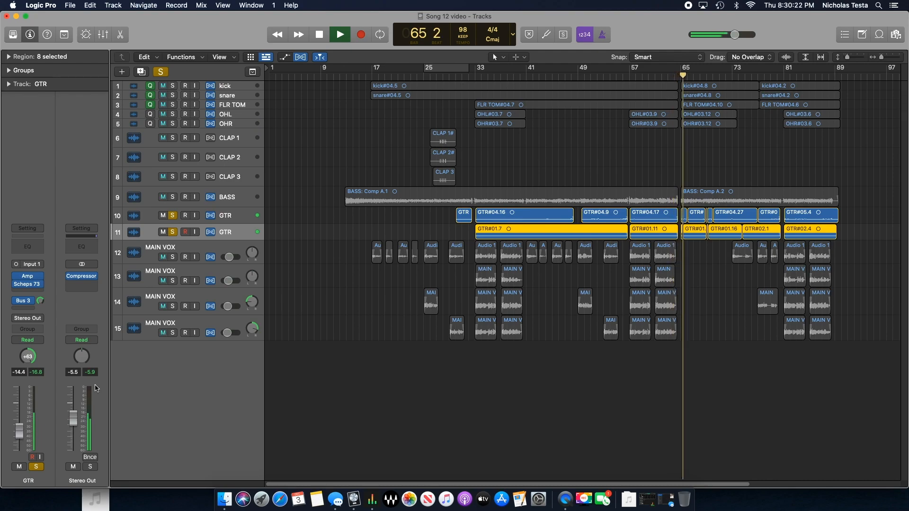
pyautogui.click(173, 216)
pyautogui.click(171, 233)
pyautogui.click(370, 447)
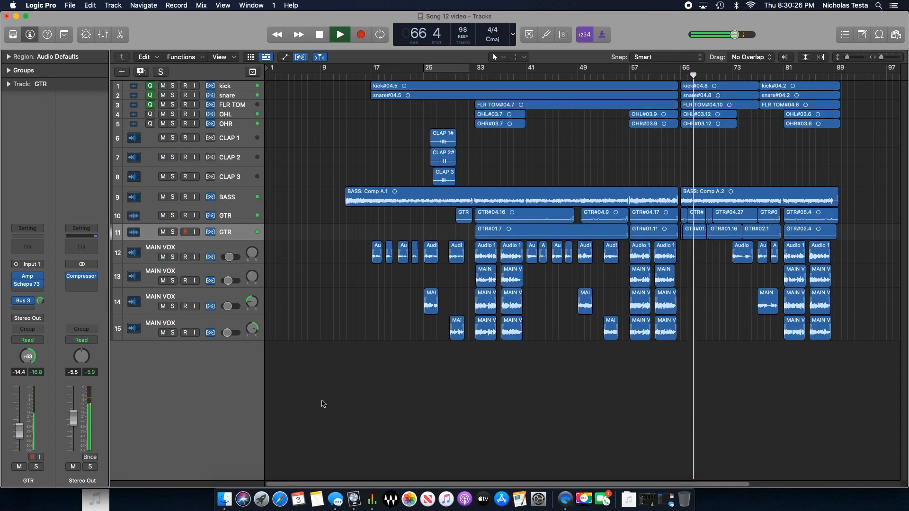
pyautogui.moveTo(23, 435); pyautogui.dragTo(23, 437)
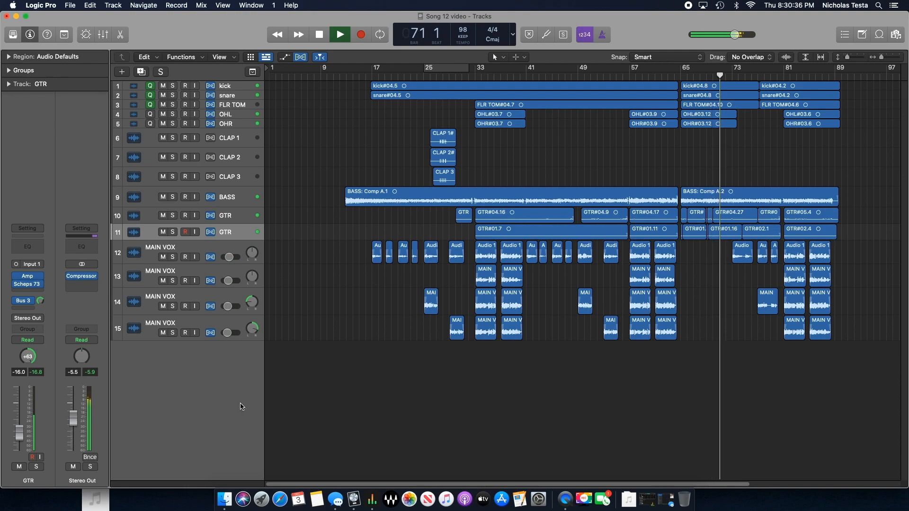
# - Set the mid-band gain to 2.0 in the snare track's Scheps 73 during playback and close the plug-in
pyautogui.click(239, 95)
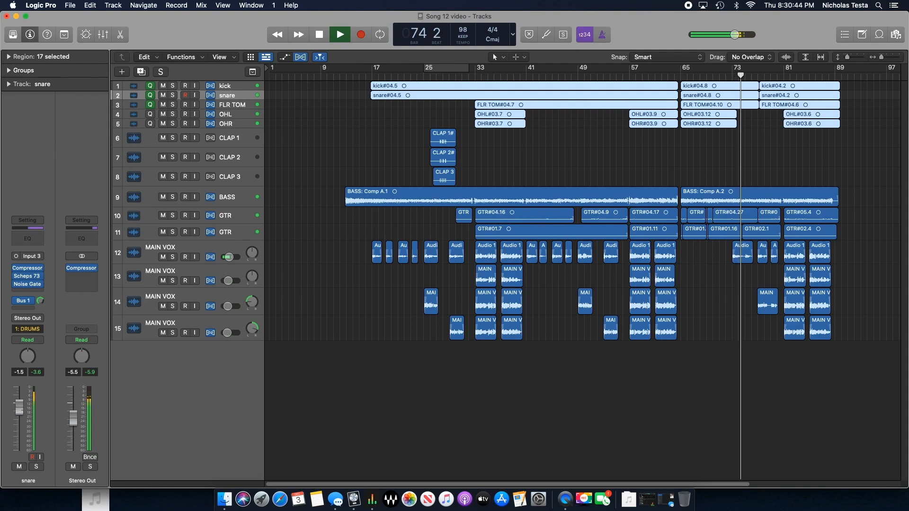
pyautogui.click(27, 276)
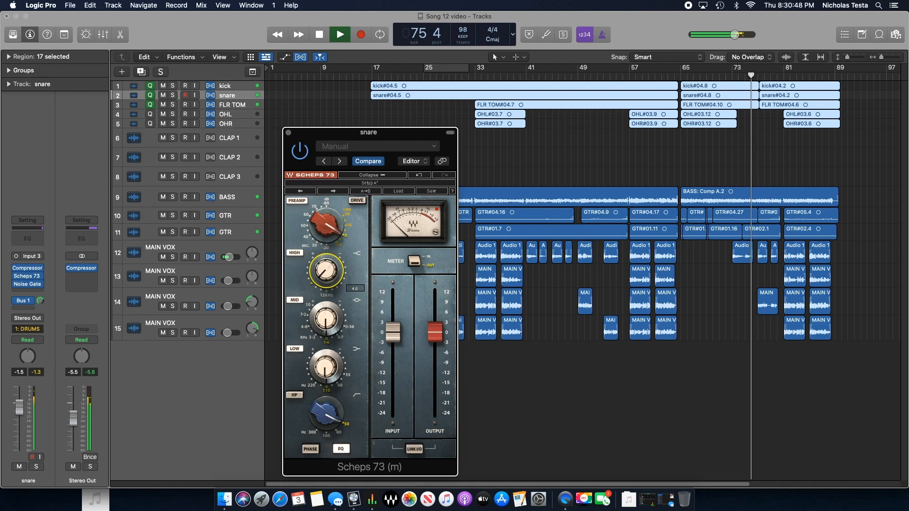
pyautogui.moveTo(328, 331)
pyautogui.moveTo(329, 331); pyautogui.dragTo(327, 306)
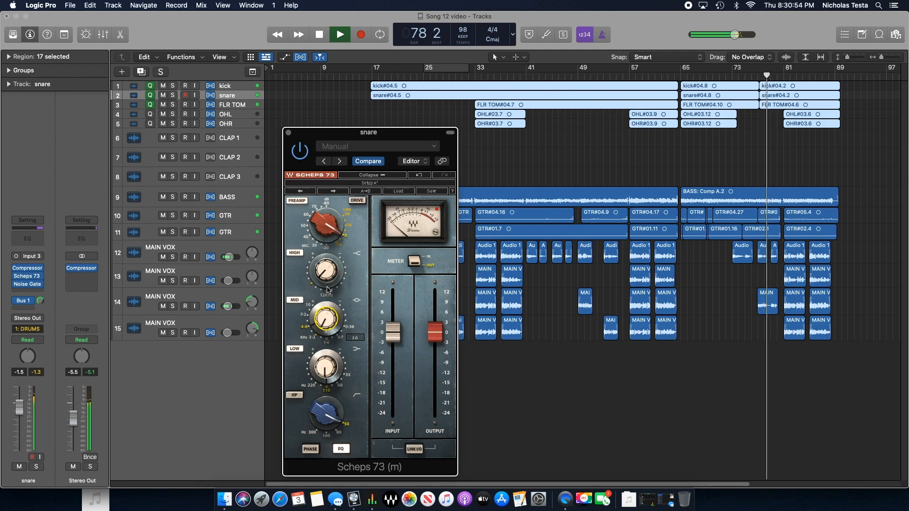
pyautogui.click(289, 133)
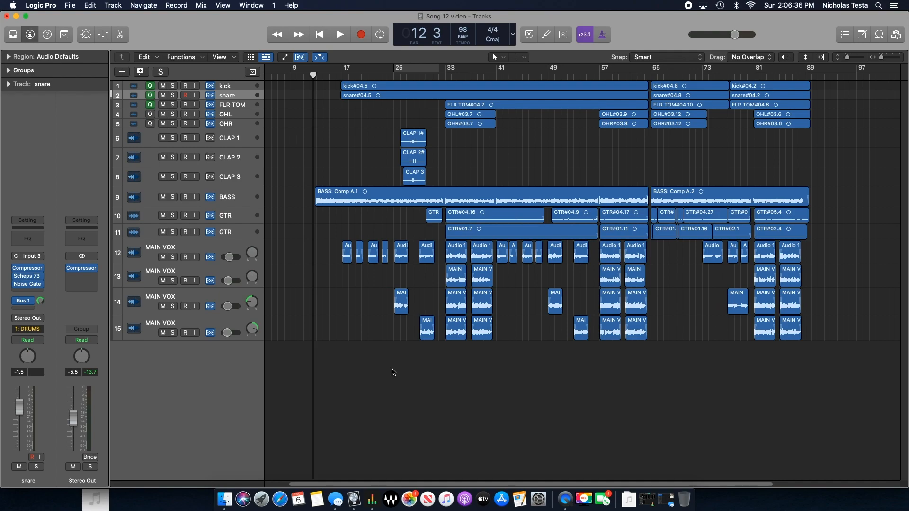
# - During playback from bar 12, set the last two MAIN VOX faders to -16.0 and -16.2 dB and pan track 14 to -45
pyautogui.press('space')
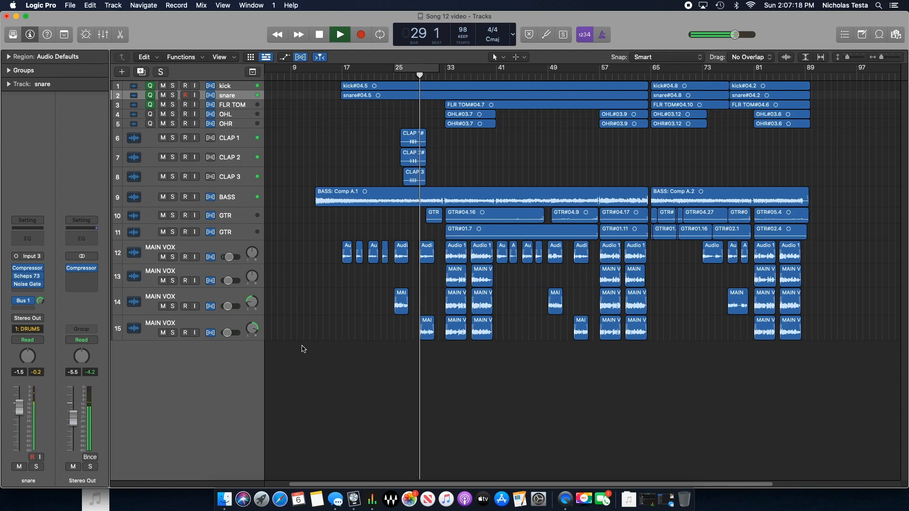
pyautogui.click(104, 38)
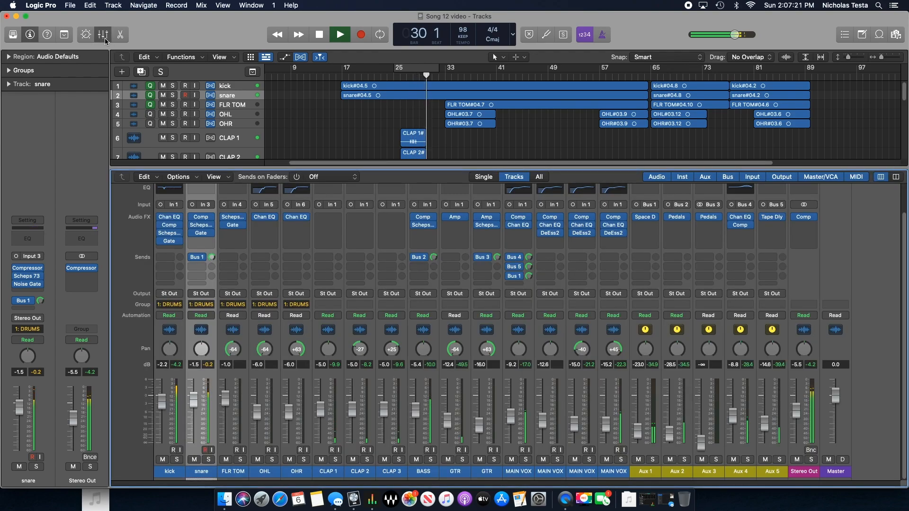
pyautogui.click(579, 473)
pyautogui.keyDown('shift'); pyautogui.click(619, 475); pyautogui.keyUp('shift')
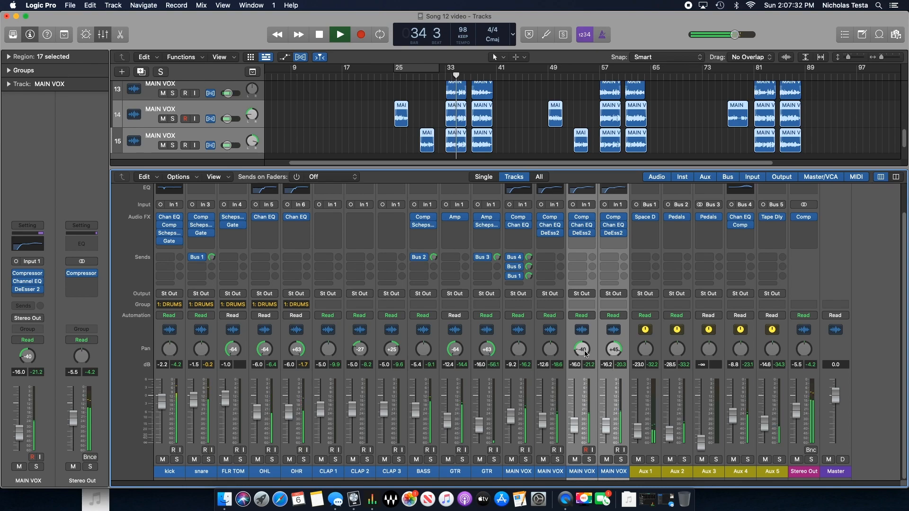
pyautogui.click(564, 357)
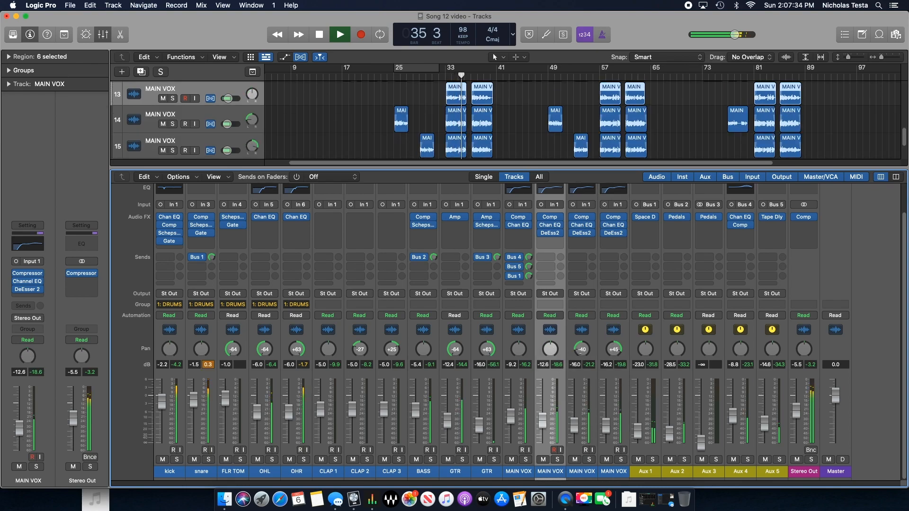
pyautogui.moveTo(581, 351); pyautogui.dragTo(581, 355)
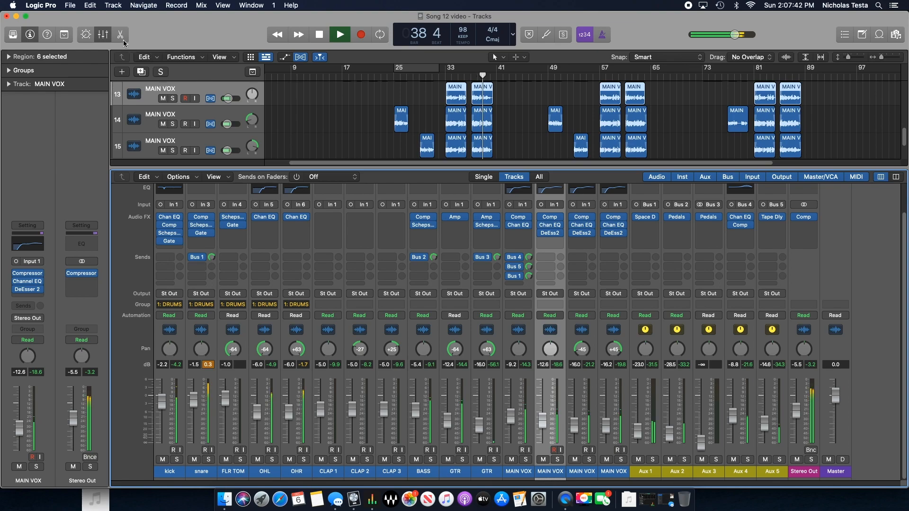
pyautogui.click(102, 34)
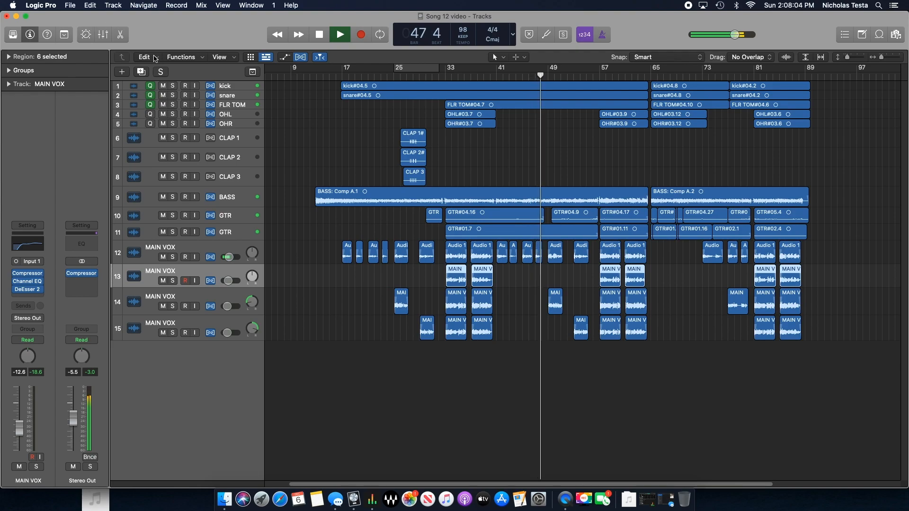
# - Set the FLR TOM noise gate's threshold to -15 dB during playback, and listen through to the song's end before stopping
pyautogui.click(103, 34)
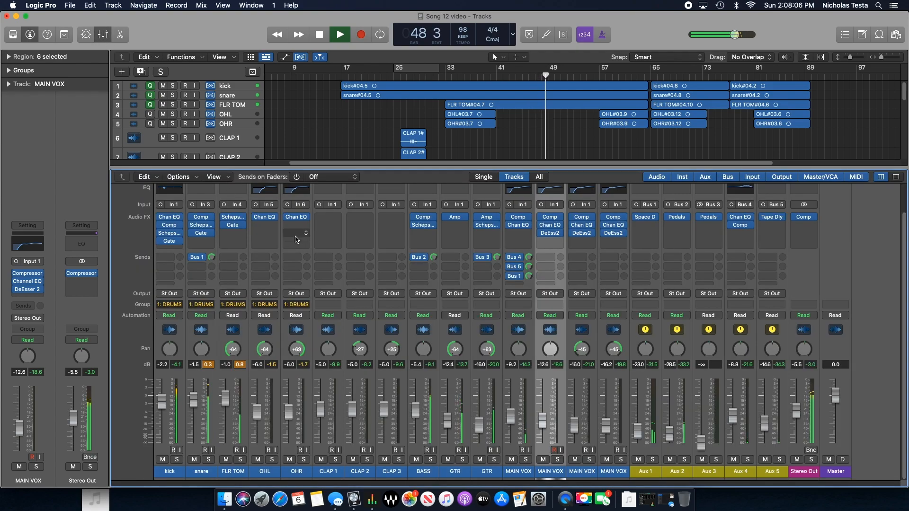
pyautogui.click(233, 225)
pyautogui.moveTo(325, 231); pyautogui.dragTo(319, 232)
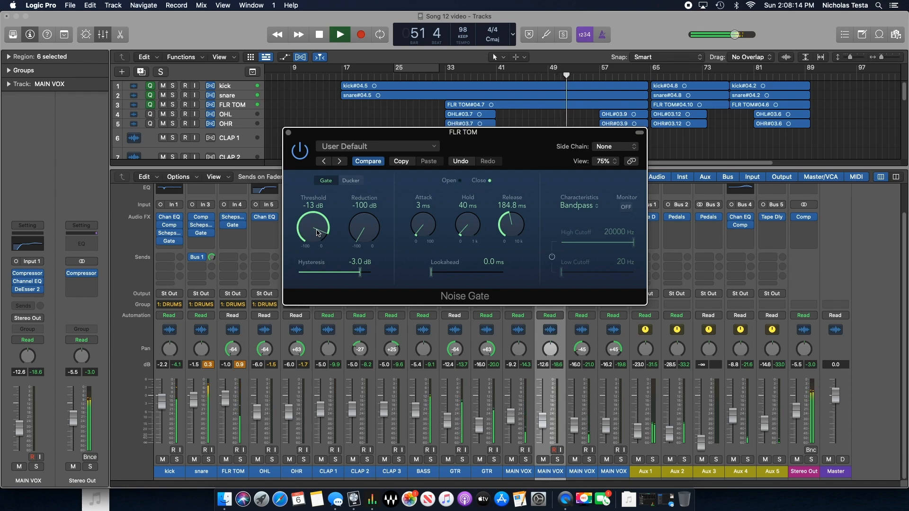
pyautogui.moveTo(317, 232); pyautogui.dragTo(317, 236)
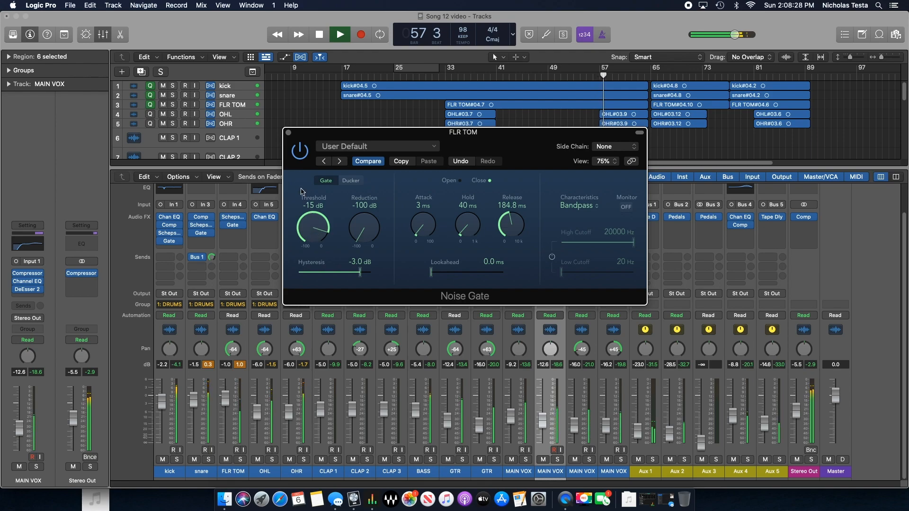
pyautogui.click(288, 133)
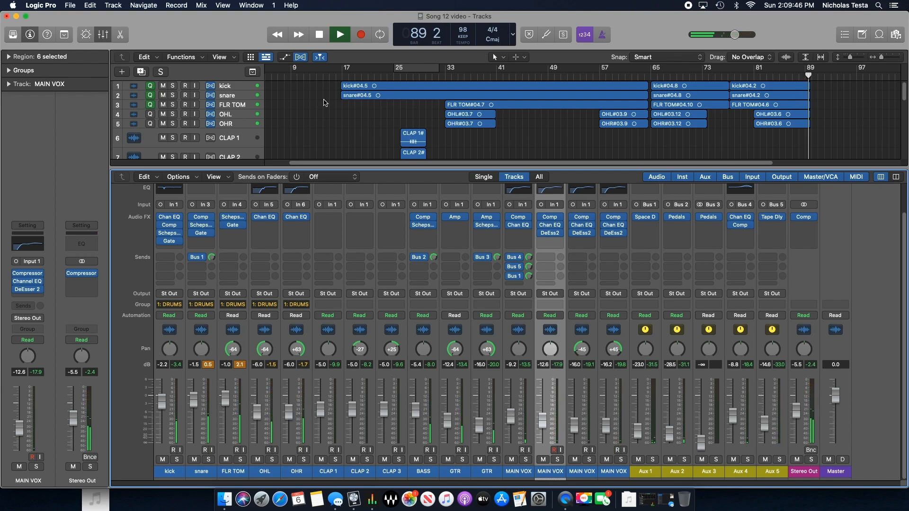
pyautogui.press('space')
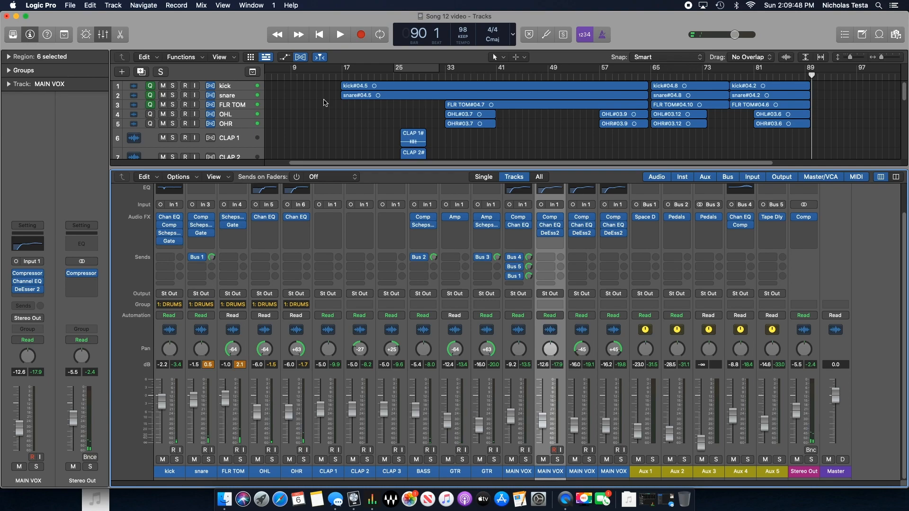